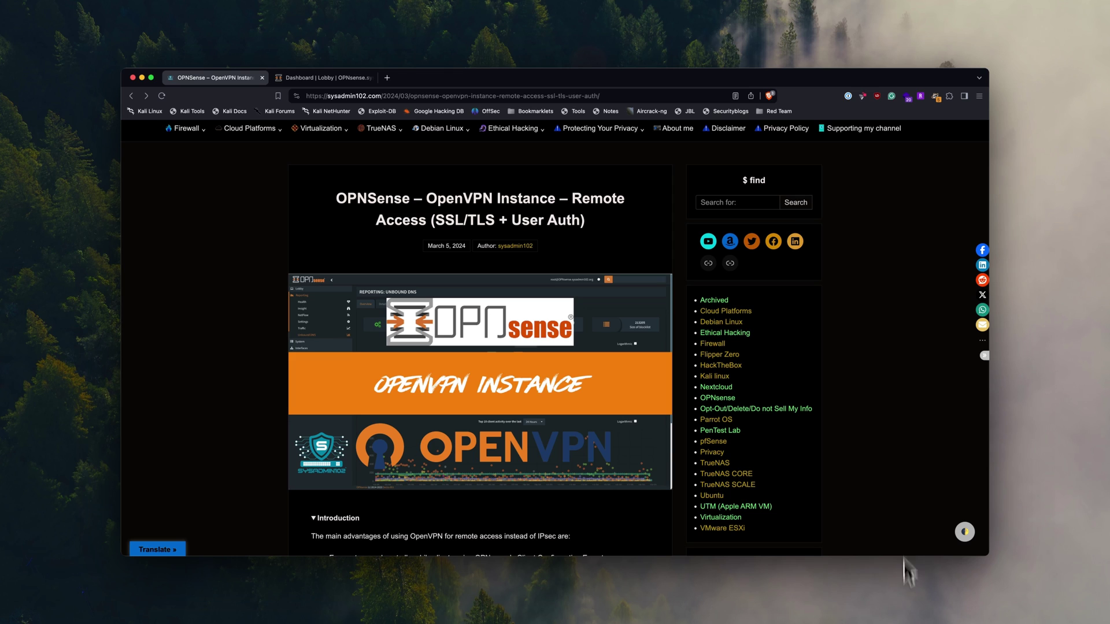
# - Switch from the blog article tab to the 'Dashboard | Lobby | OPNsense' tab
pyautogui.hotkey('ctrl', 'Tab')
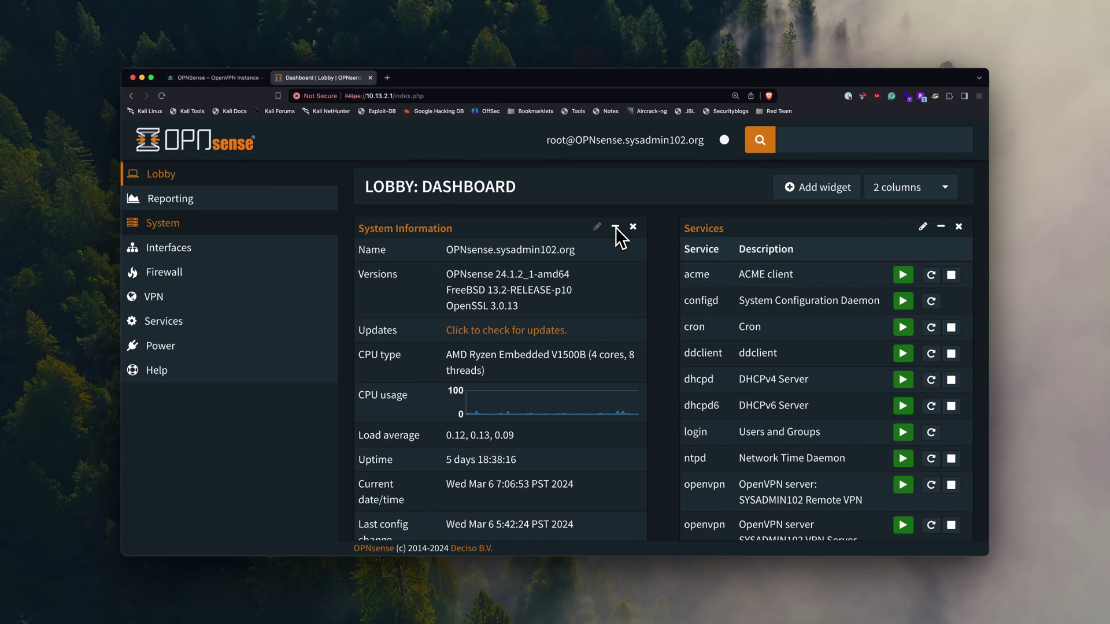
# - Download the configuration backup XML from System > Configuration > Backups into Downloads
pyautogui.click(165, 229)
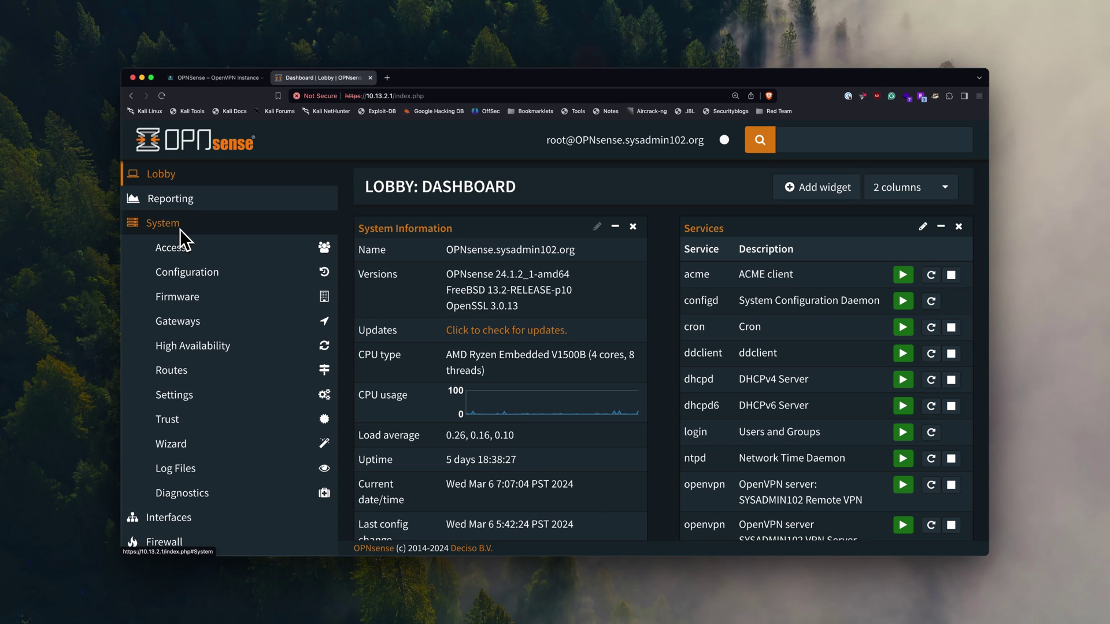
pyautogui.click(209, 279)
pyautogui.click(212, 288)
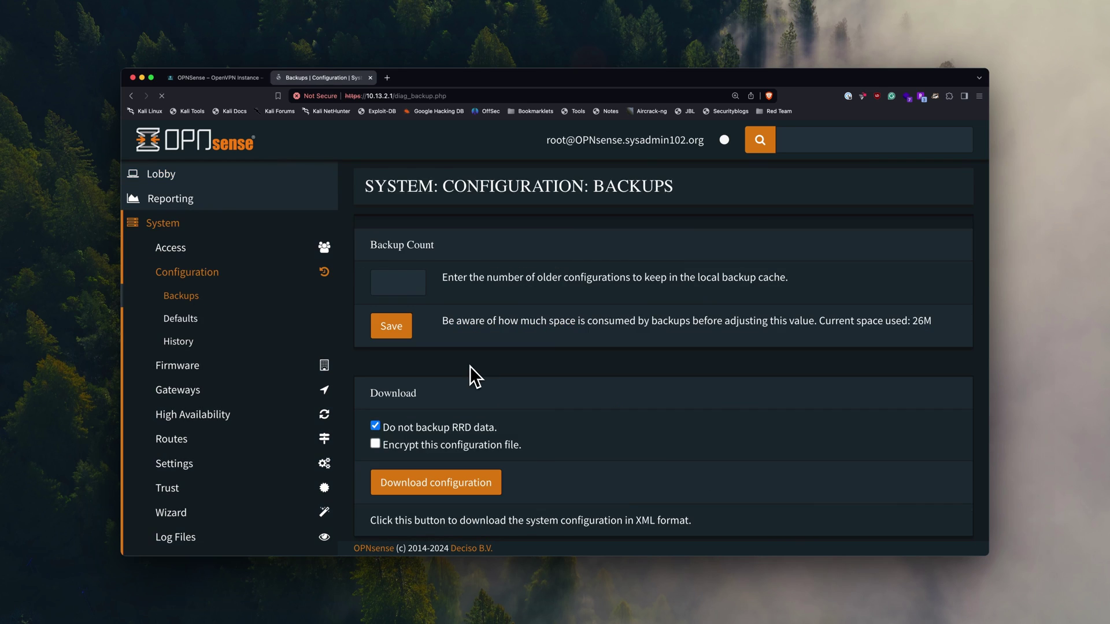
pyautogui.scroll(-3, 470, 366)
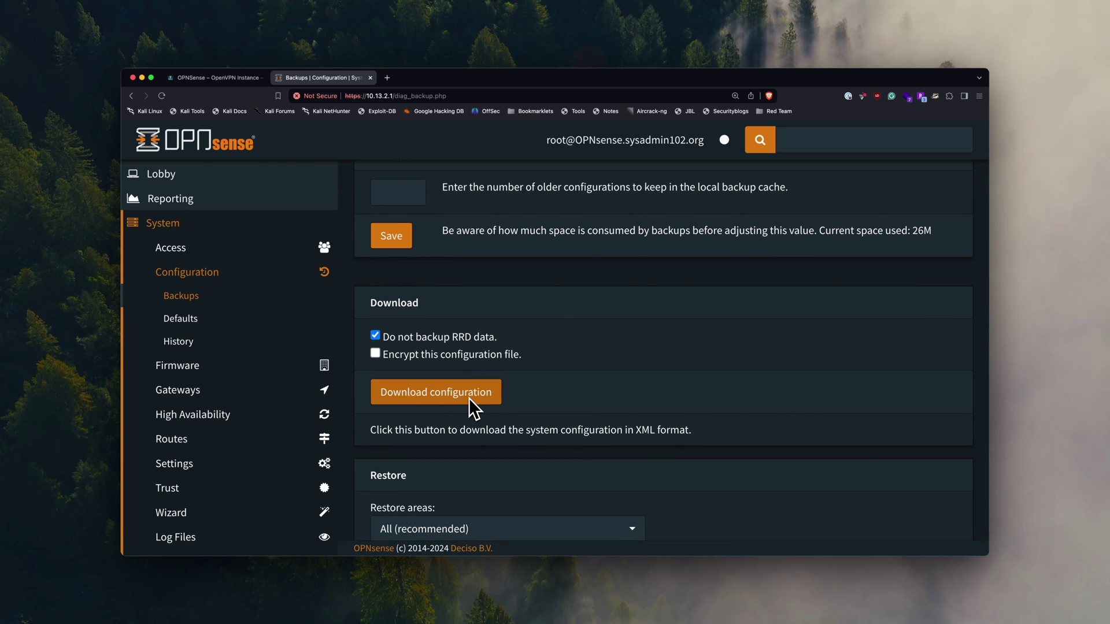
pyautogui.click(463, 389)
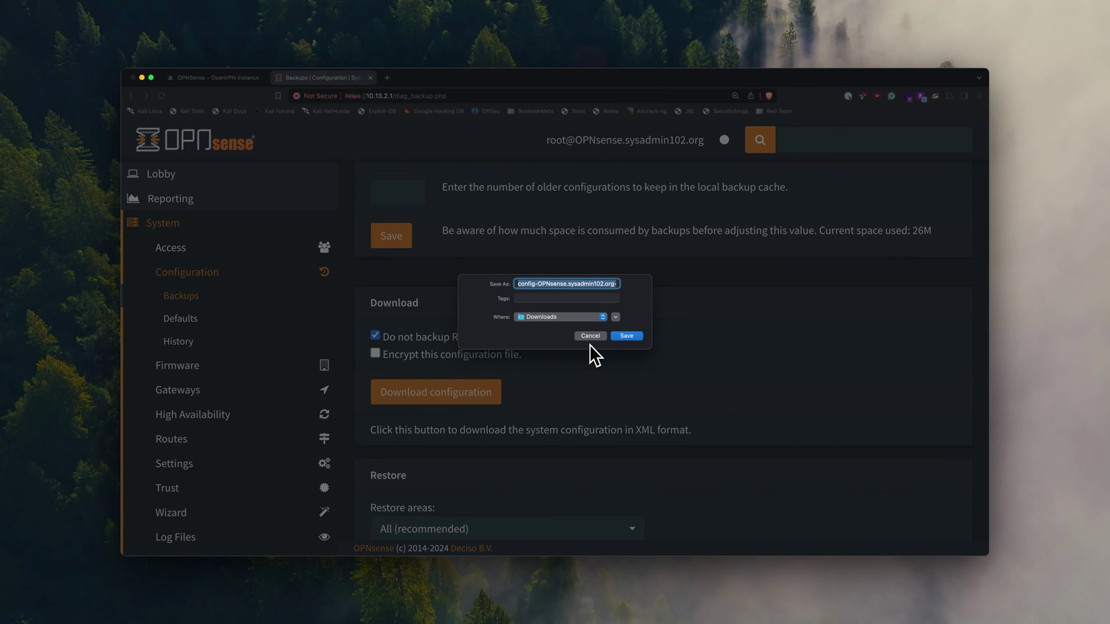
pyautogui.click(626, 337)
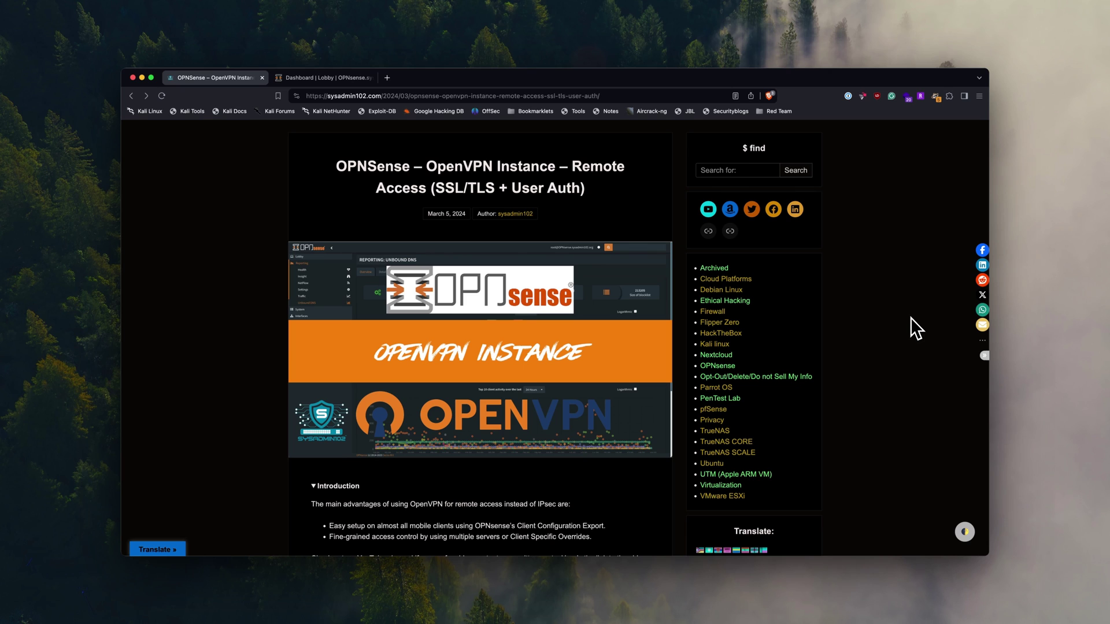
# - Scroll the article to the Prerequisites and 'Step 1: Adding a Local Certificate Authority' sections
pyautogui.scroll(-7, 910, 317)
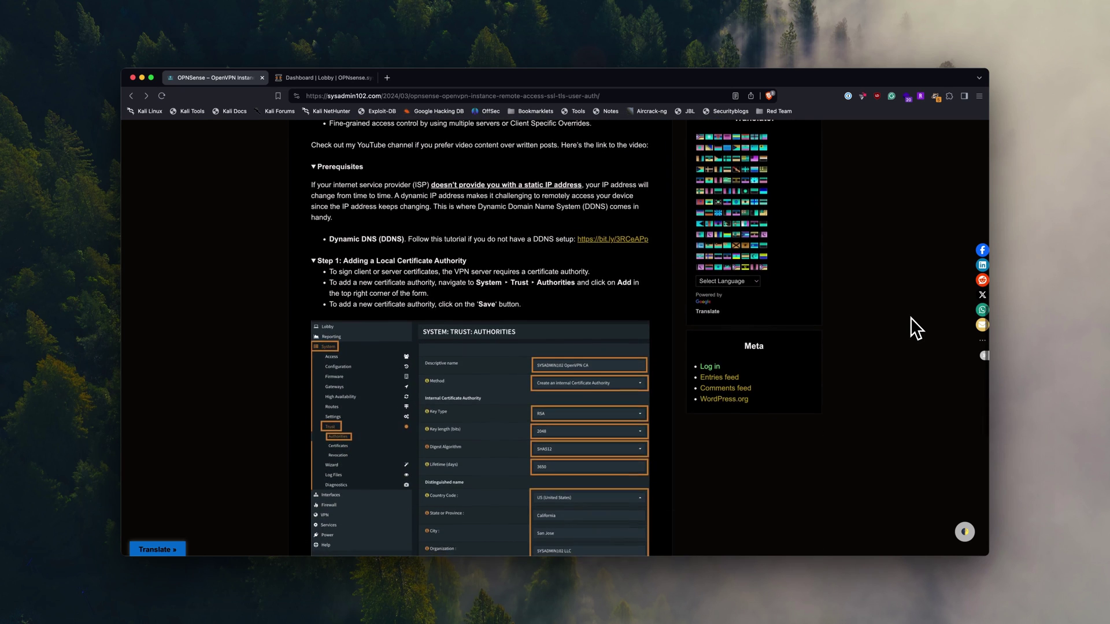
pyautogui.scroll(-1, 911, 317)
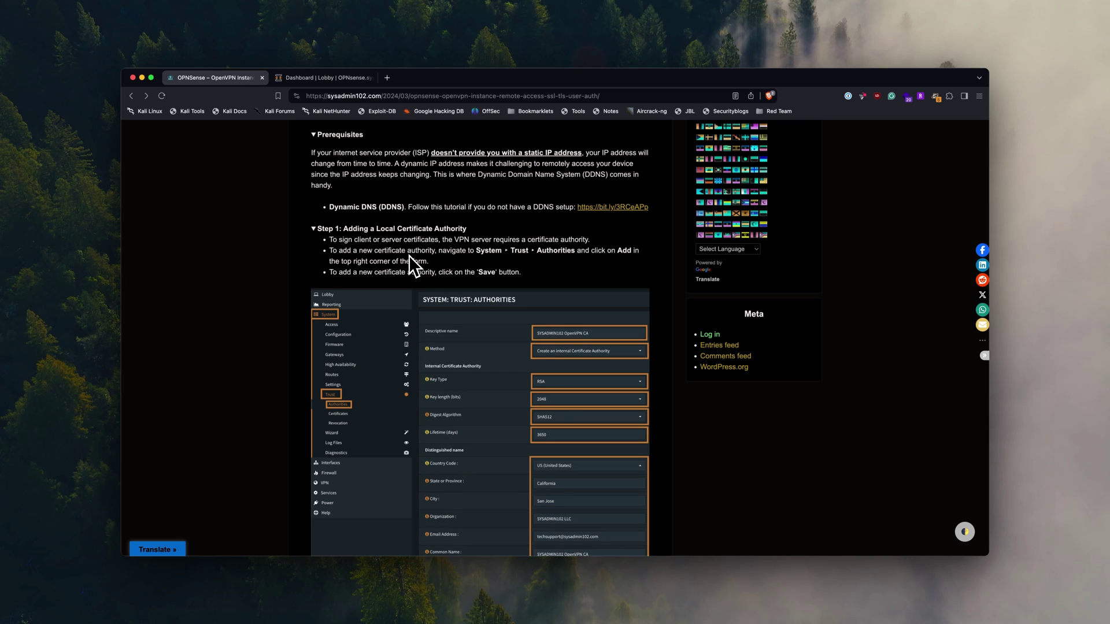
# - Add a certificate authority in System > Trust > Authorities with method 'Create an internal Certificate Authority'
pyautogui.click(306, 78)
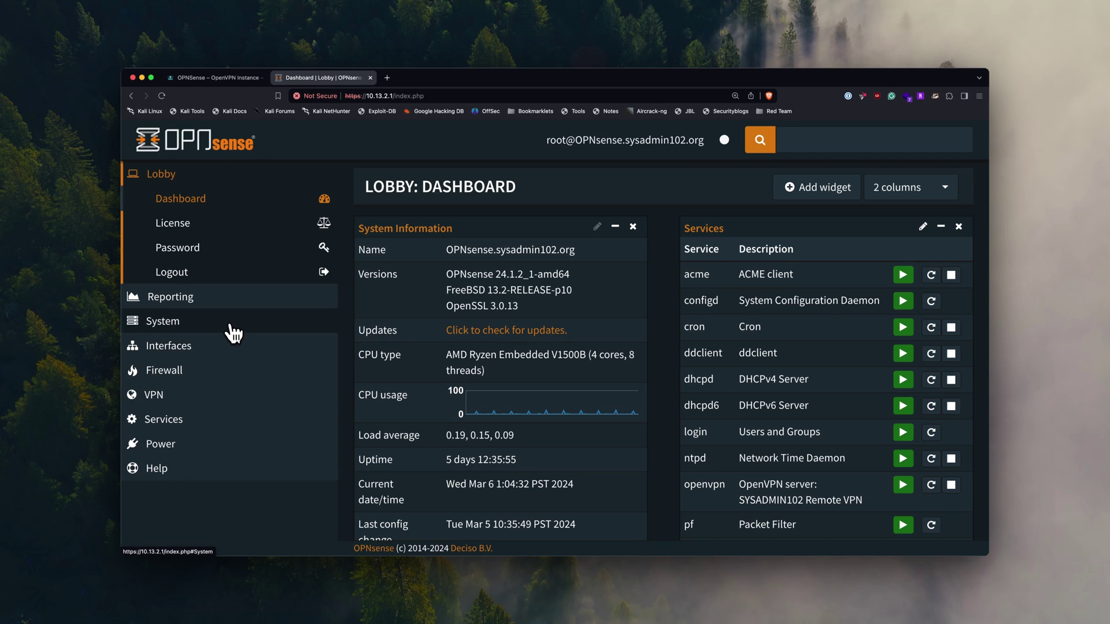
pyautogui.click(182, 331)
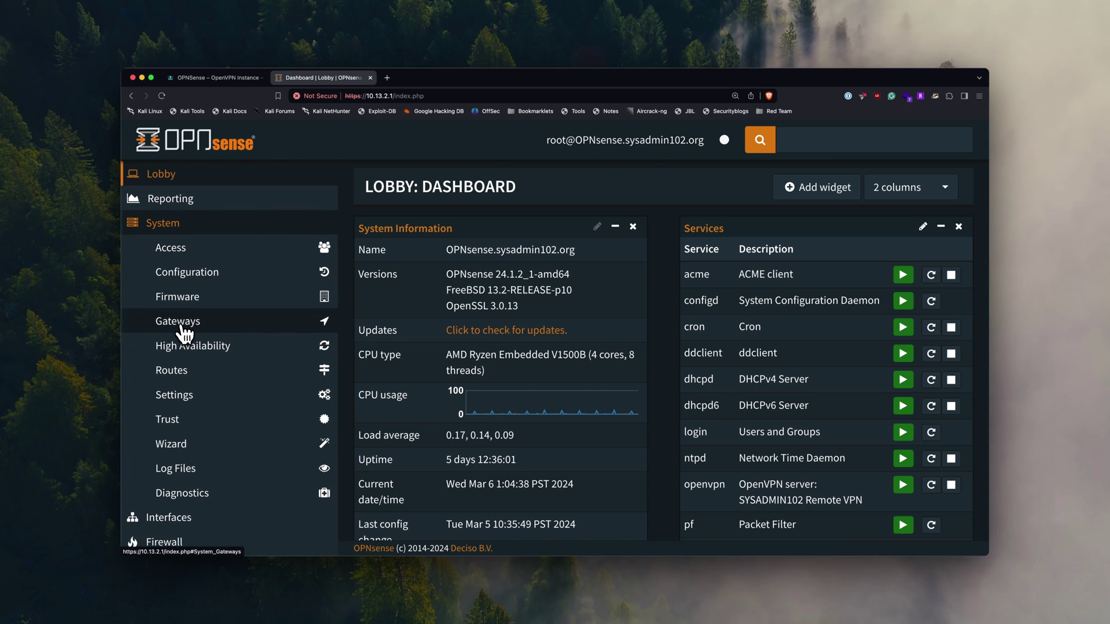
pyautogui.click(185, 426)
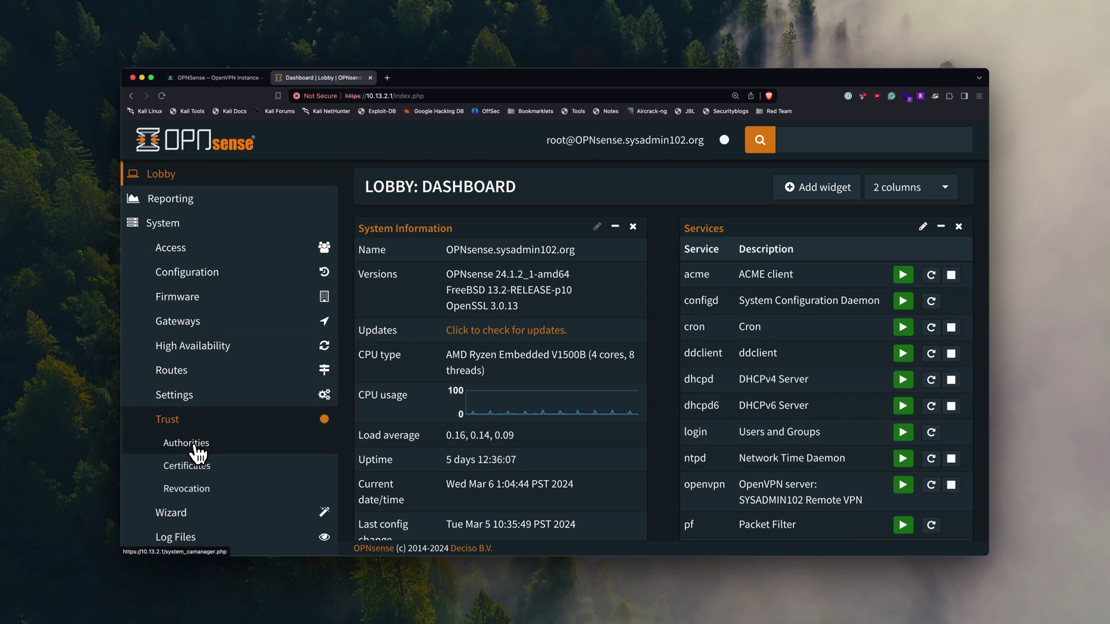
pyautogui.click(194, 444)
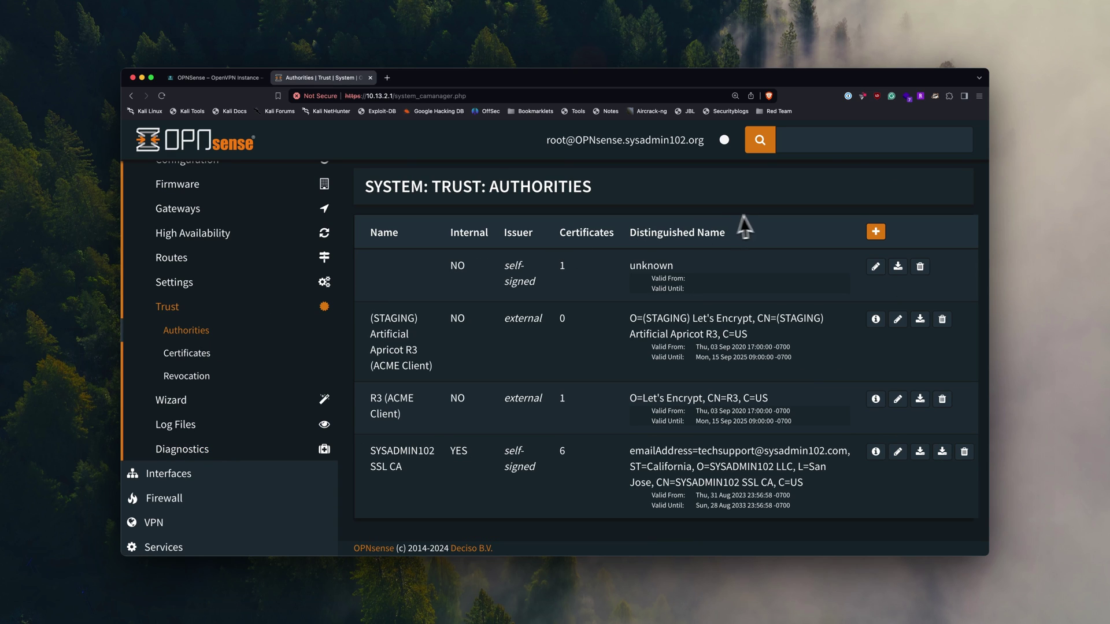
pyautogui.click(880, 240)
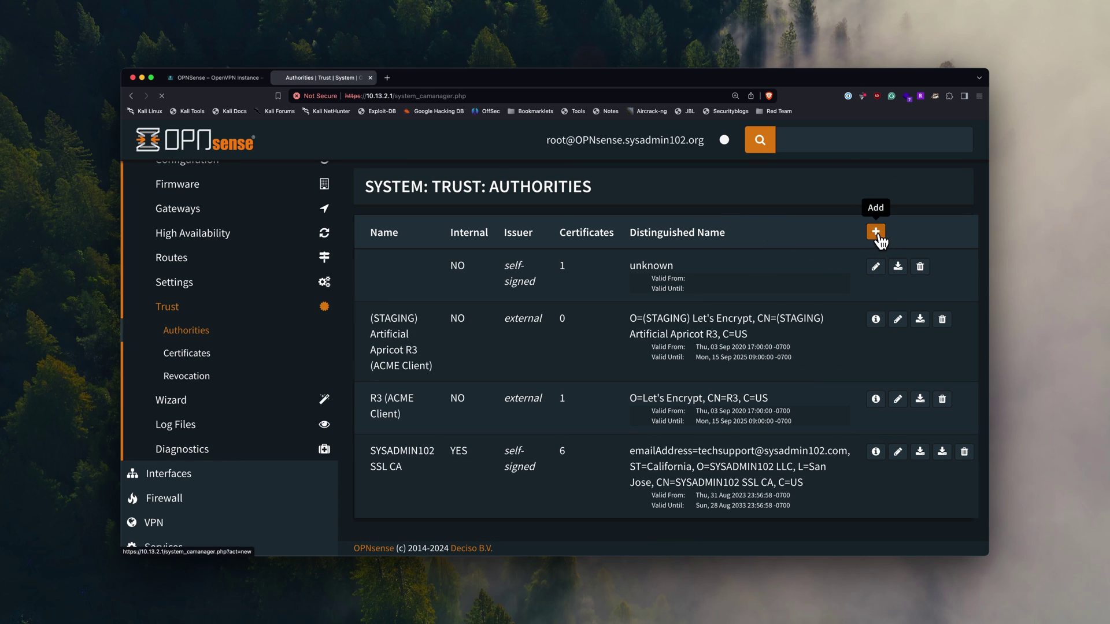
pyautogui.click(724, 270)
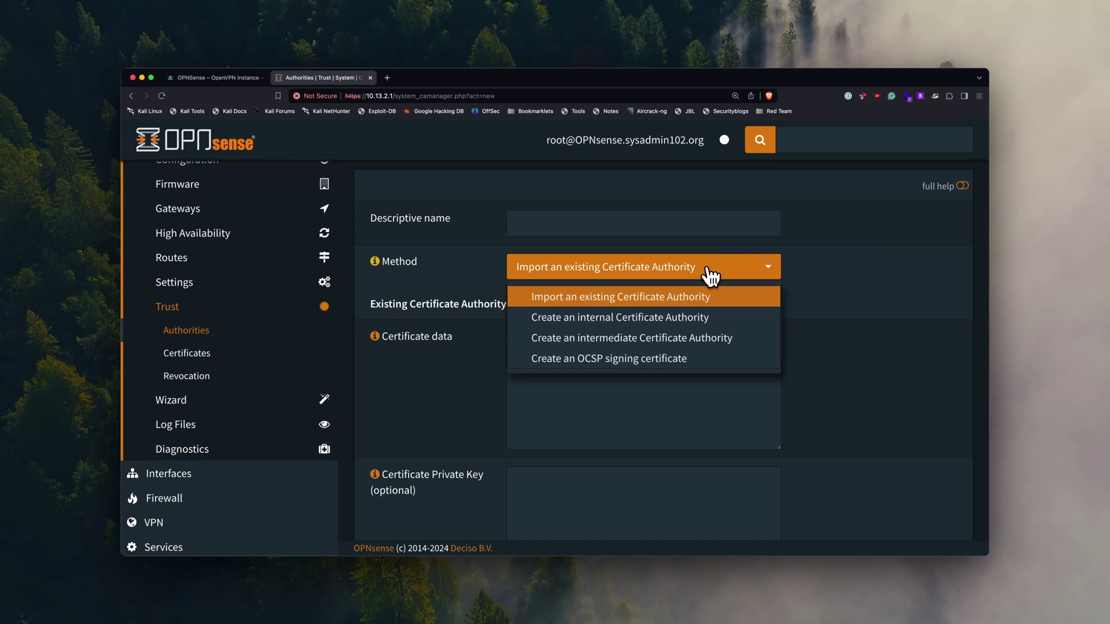
pyautogui.click(633, 324)
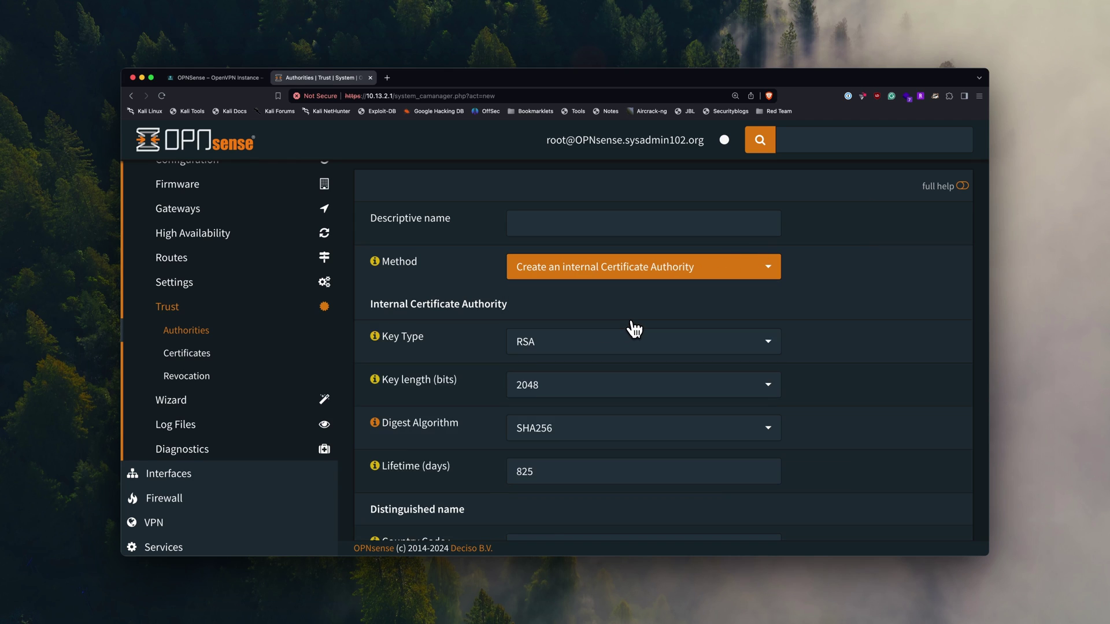
pyautogui.click(596, 220)
# - Name the CA 'SYSADMIN102 VPN Sever CA' and set its key length to 2048 bits
pyautogui.write('SYSADMIN102')
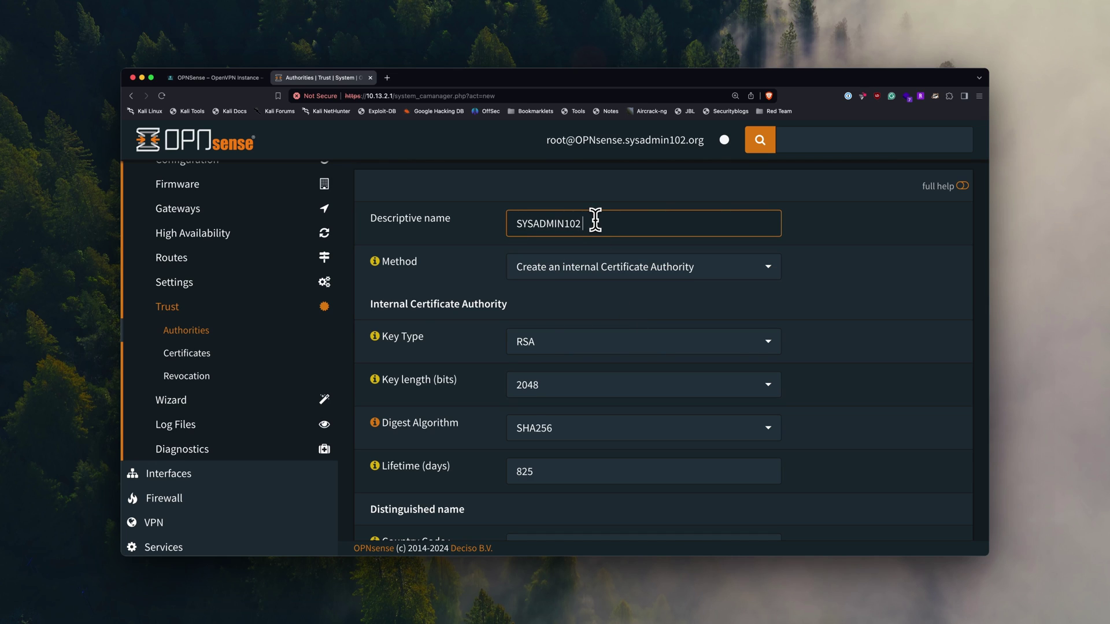
pyautogui.write(' VPN Sever CA')
pyautogui.scroll(-1, 602, 314)
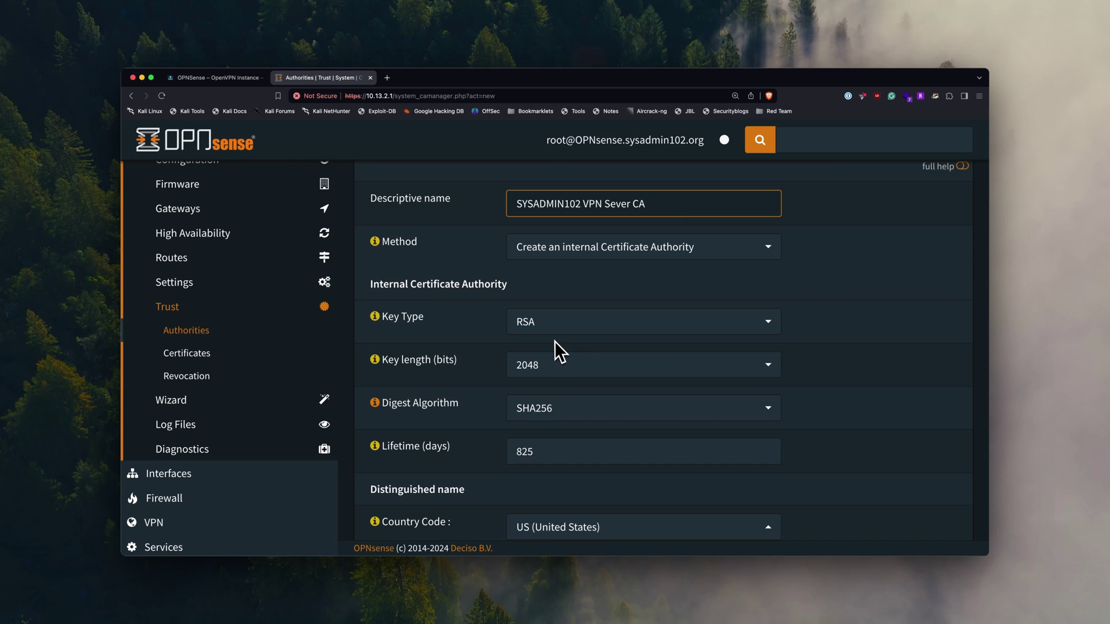
pyautogui.scroll(-2, 554, 342)
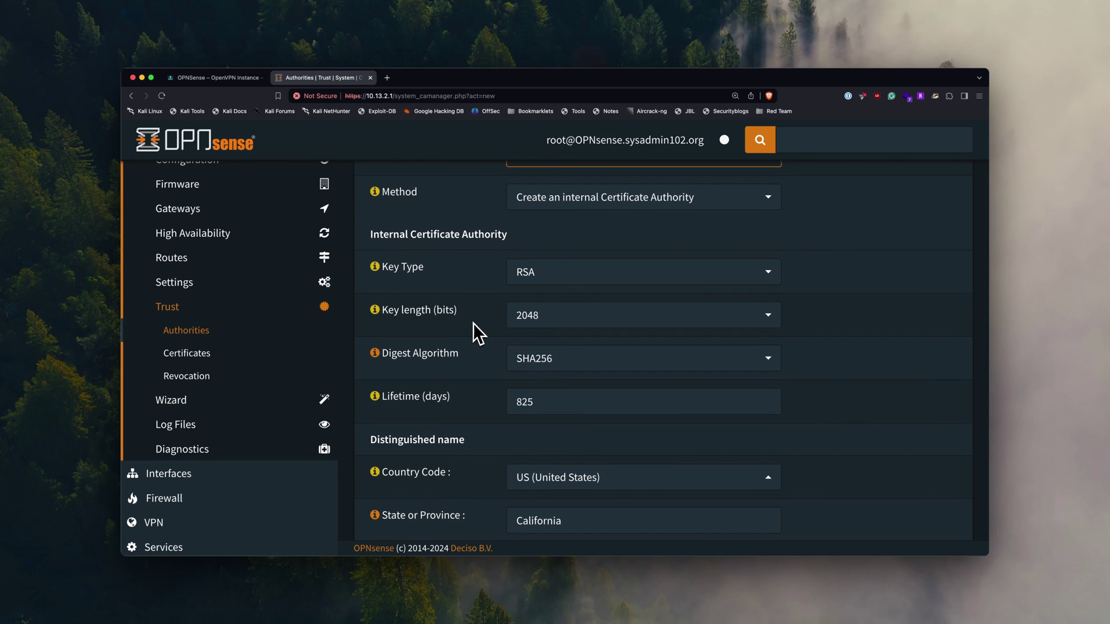
pyautogui.click(602, 325)
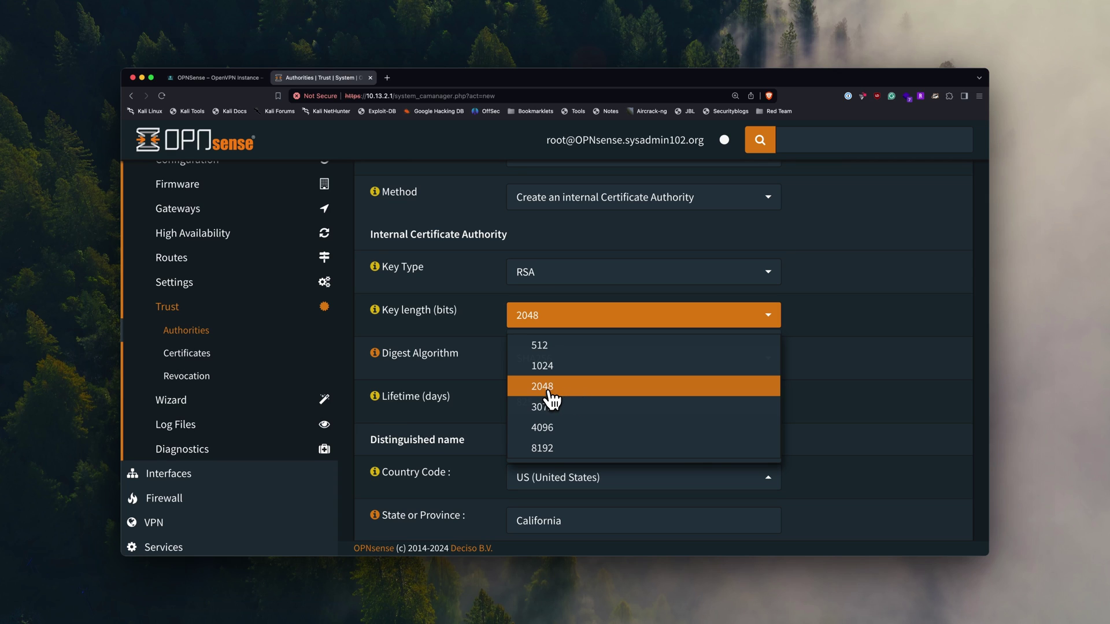
pyautogui.click(554, 429)
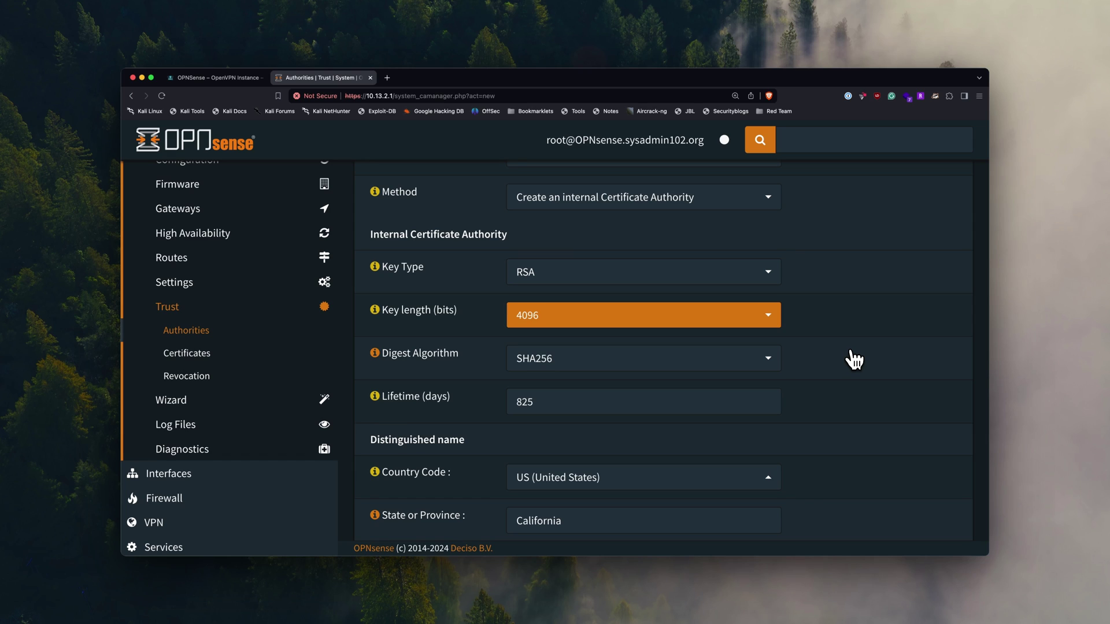
pyautogui.click(759, 323)
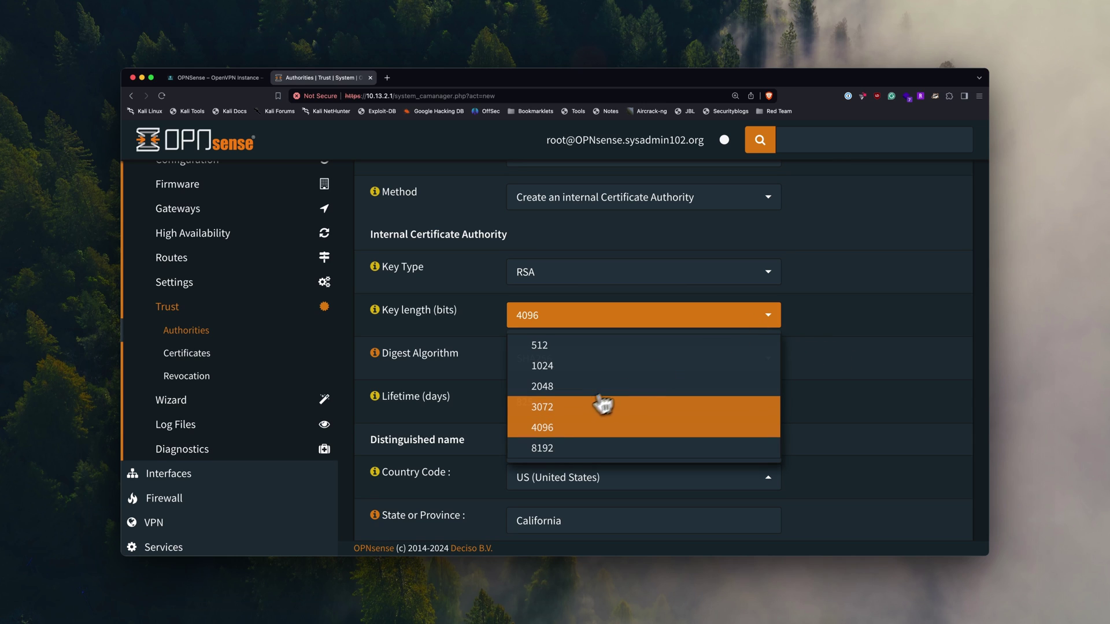
pyautogui.click(565, 395)
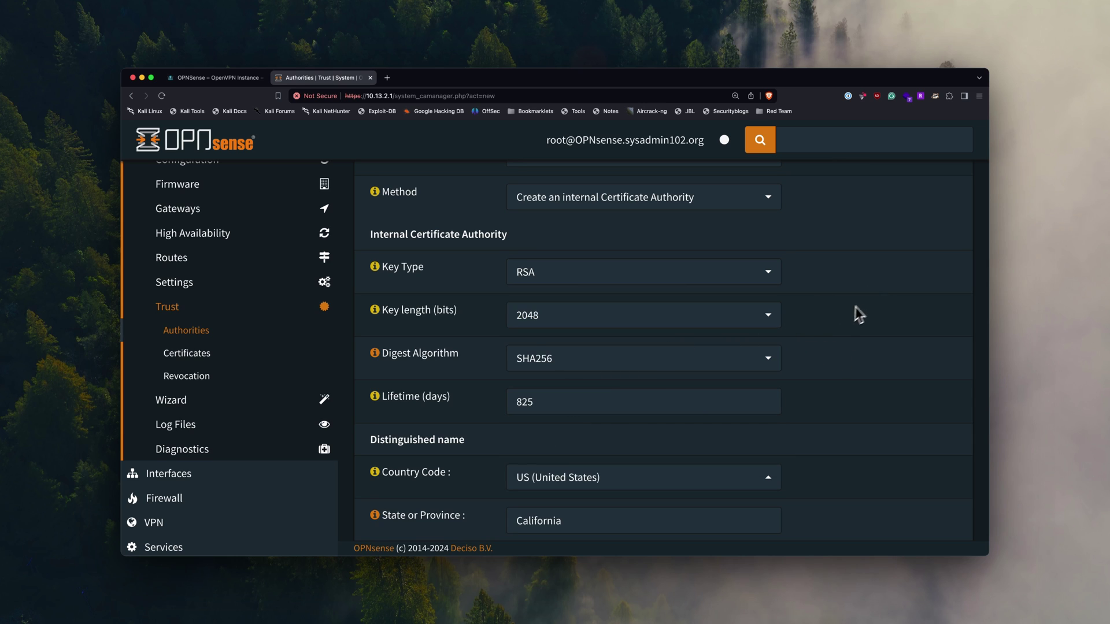
# - Set the CA's digest algorithm to SHA512 and its lifetime to 3650 days
pyautogui.scroll(-1, 842, 314)
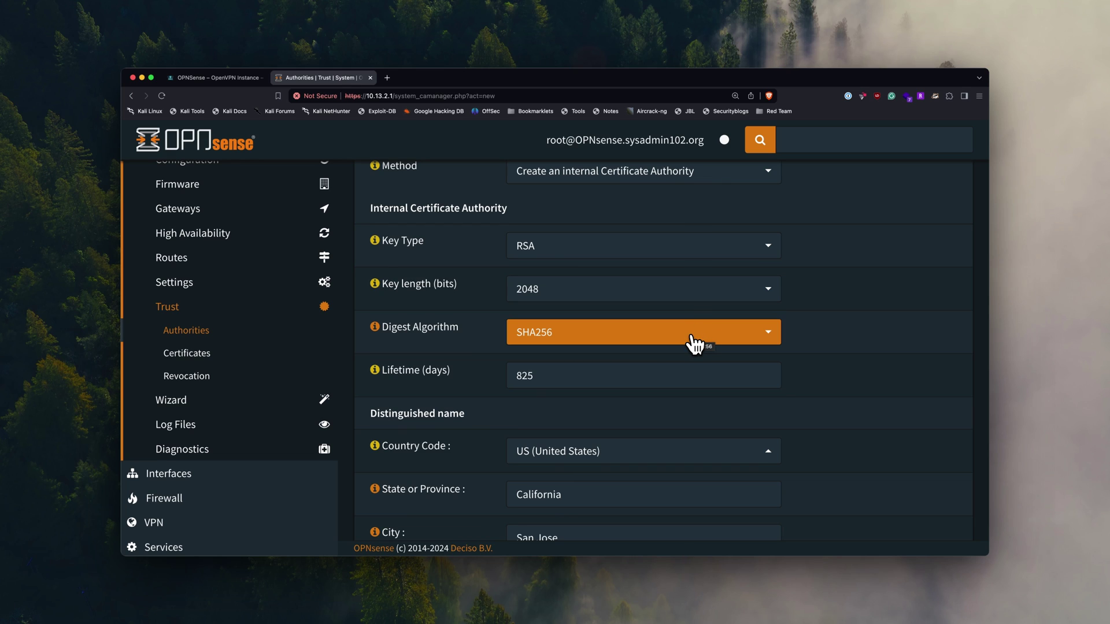
pyautogui.click(692, 341)
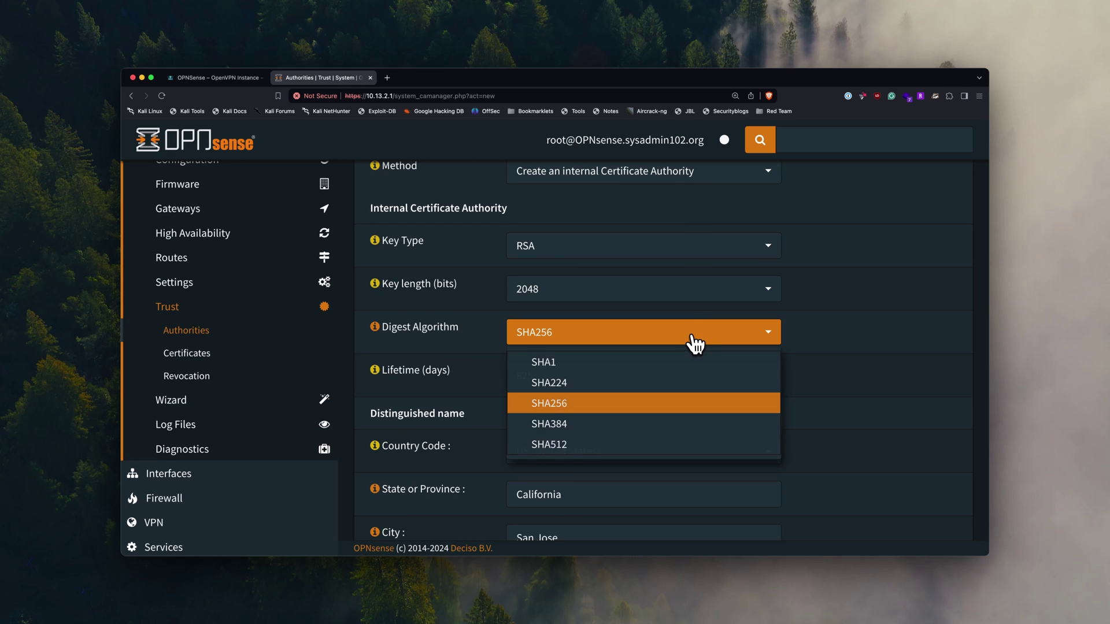
pyautogui.click(567, 448)
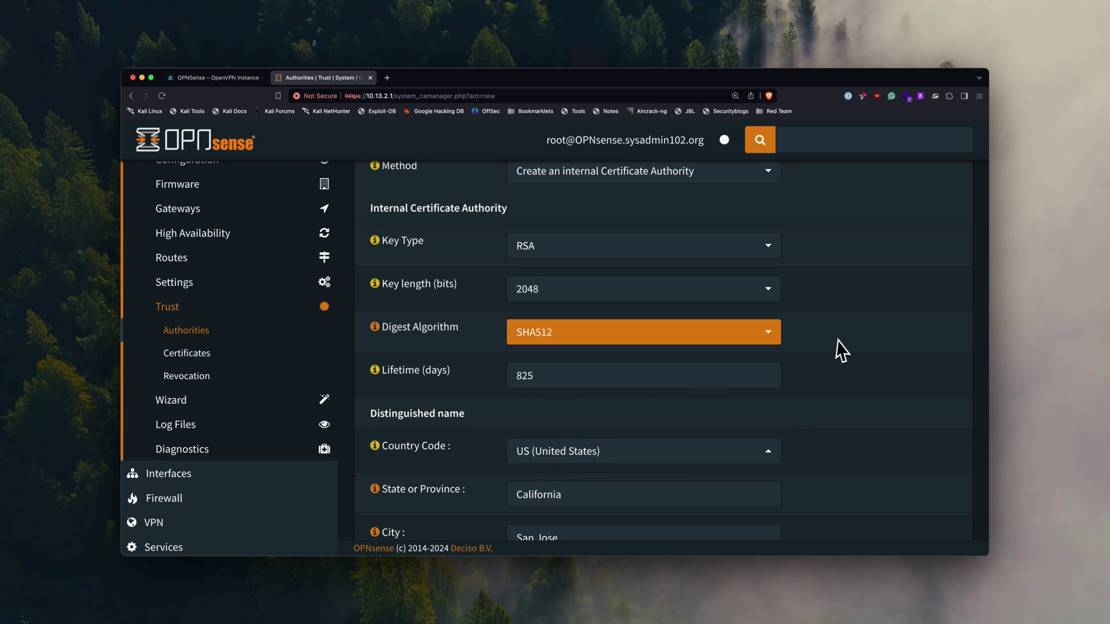
pyautogui.doubleClick(555, 378)
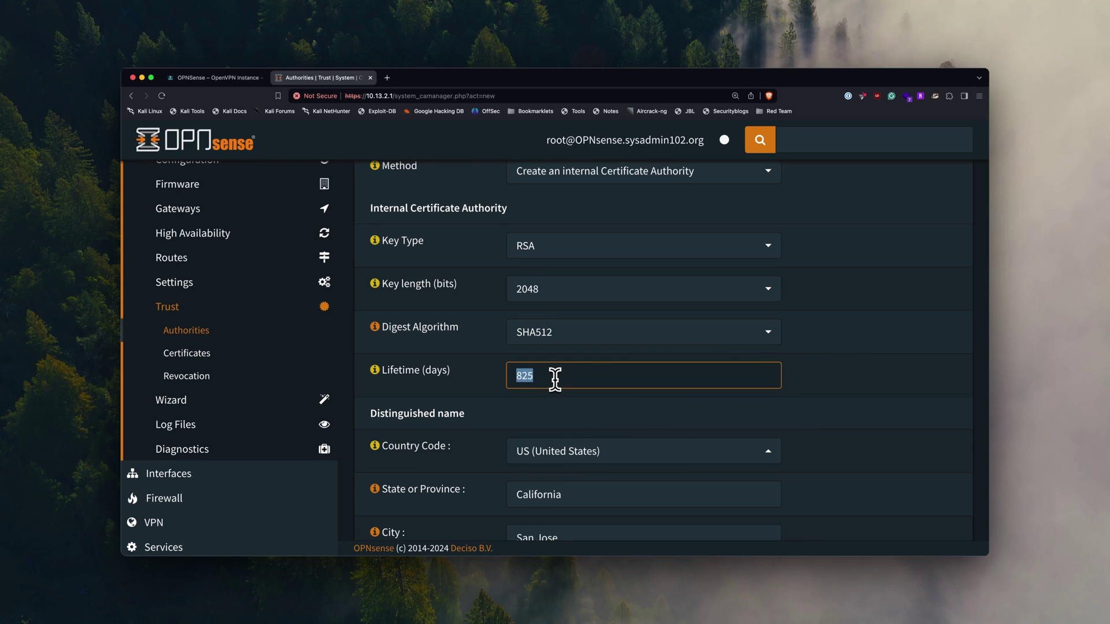
pyautogui.write('3650')
pyautogui.click(686, 404)
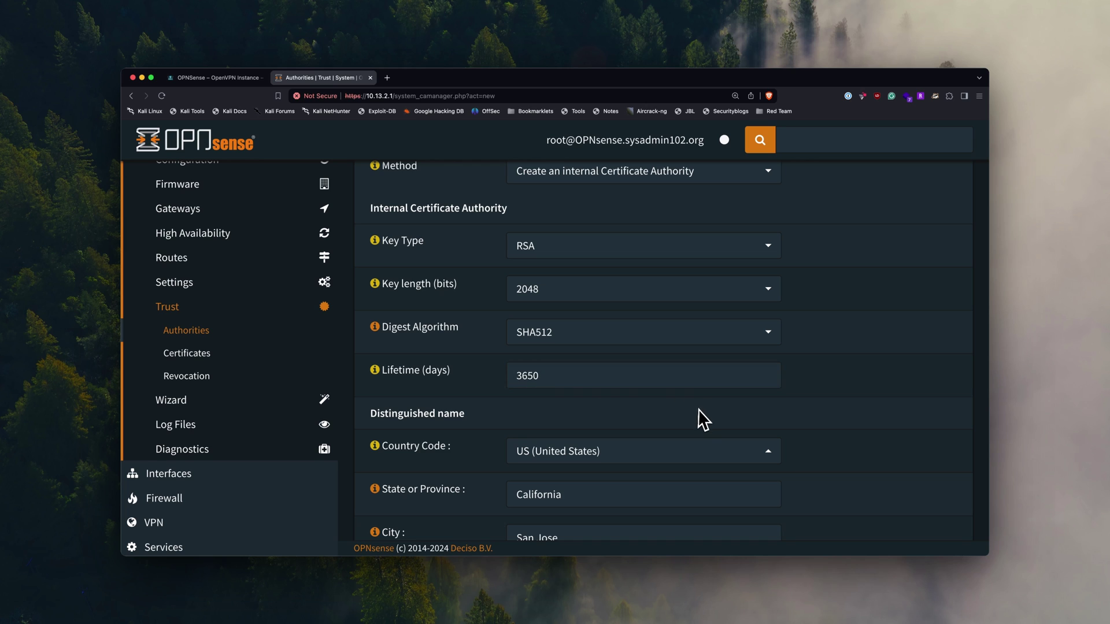
# - Copy the descriptive name into the Common Name field and save the CA
pyautogui.scroll(-1, 809, 414)
pyautogui.scroll(-5, 806, 407)
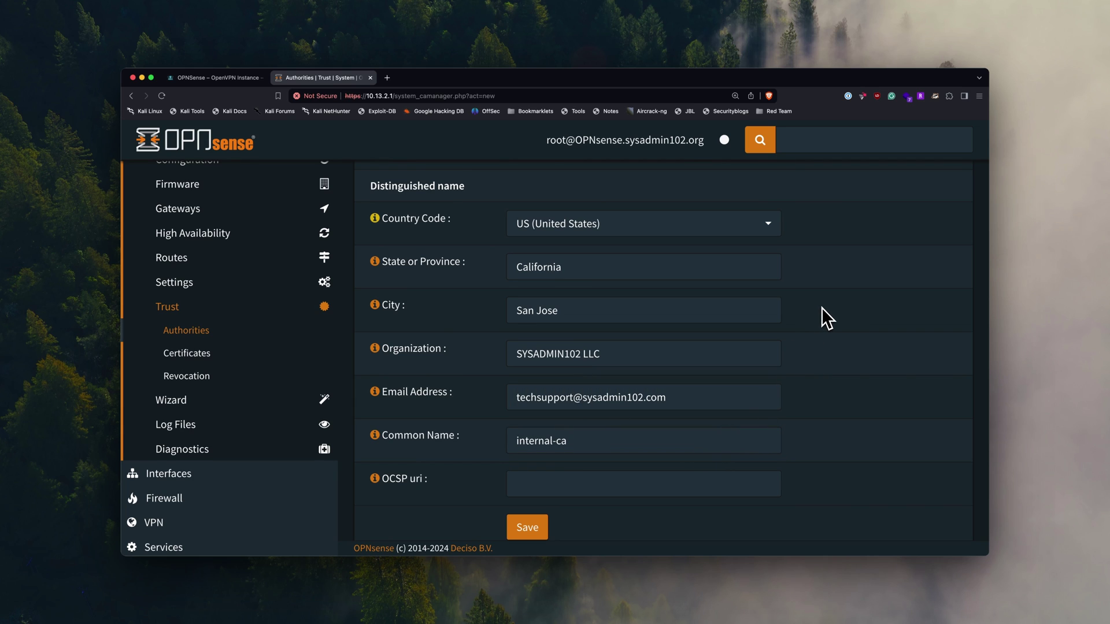
pyautogui.click(619, 449)
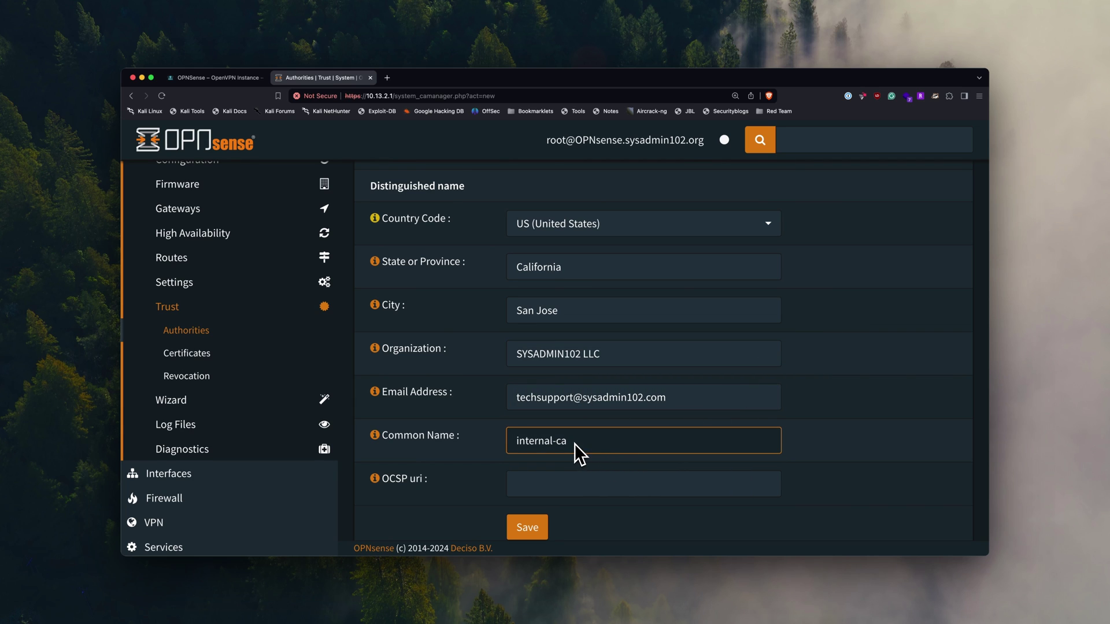
pyautogui.scroll(10, 574, 442)
pyautogui.tripleClick(594, 269)
pyautogui.press('super+c')
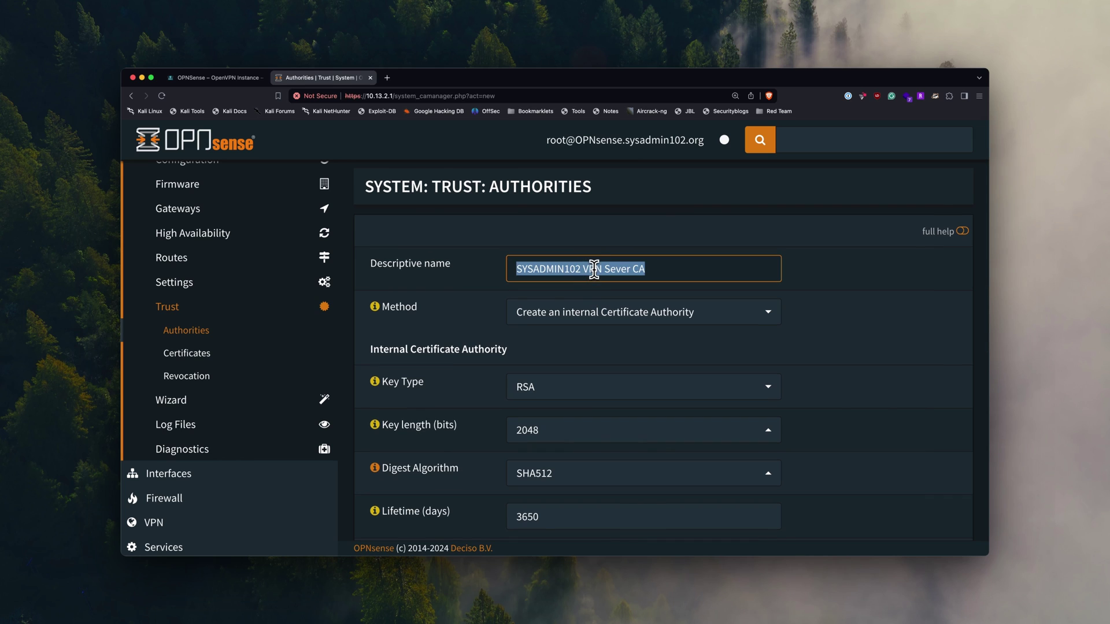
pyautogui.scroll(-7, 800, 388)
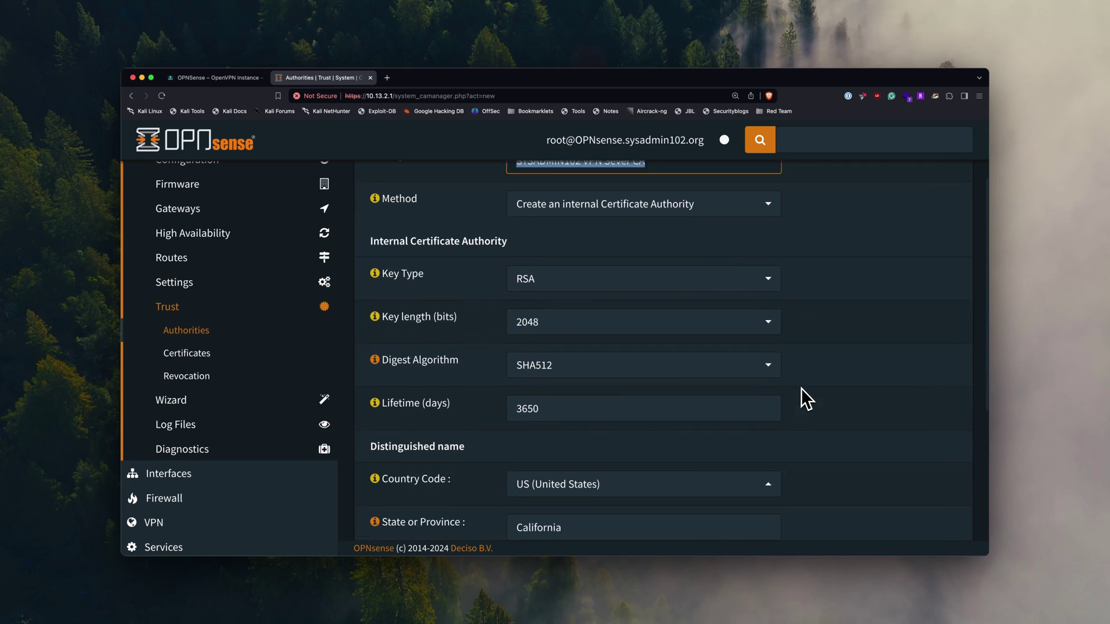
pyautogui.tripleClick(592, 442)
pyautogui.press('super+v')
pyautogui.scroll(-1, 825, 472)
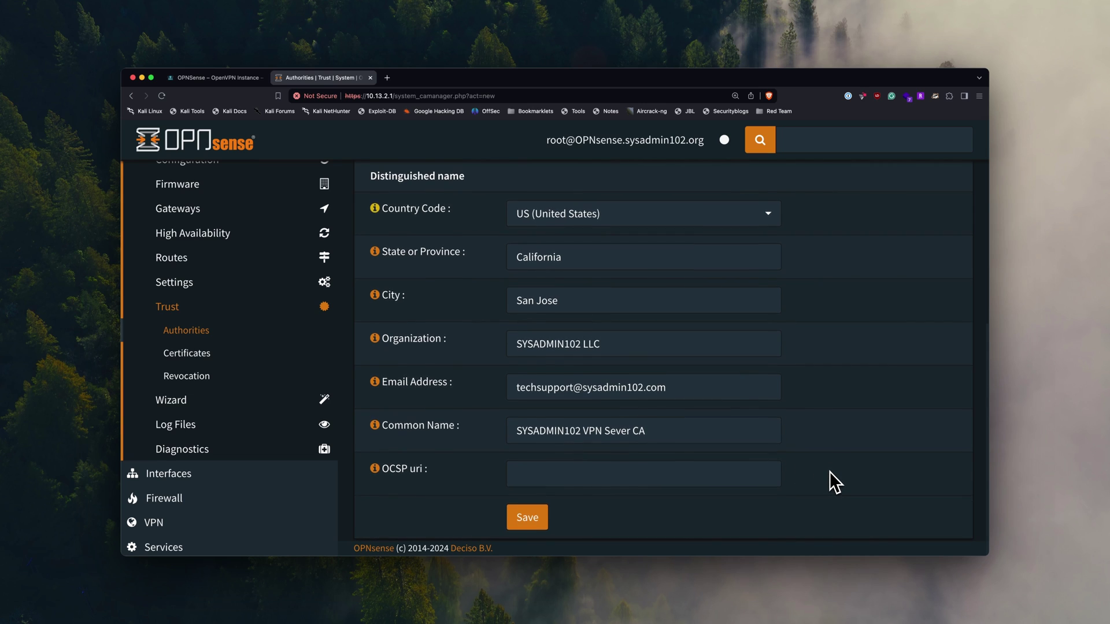
pyautogui.click(533, 525)
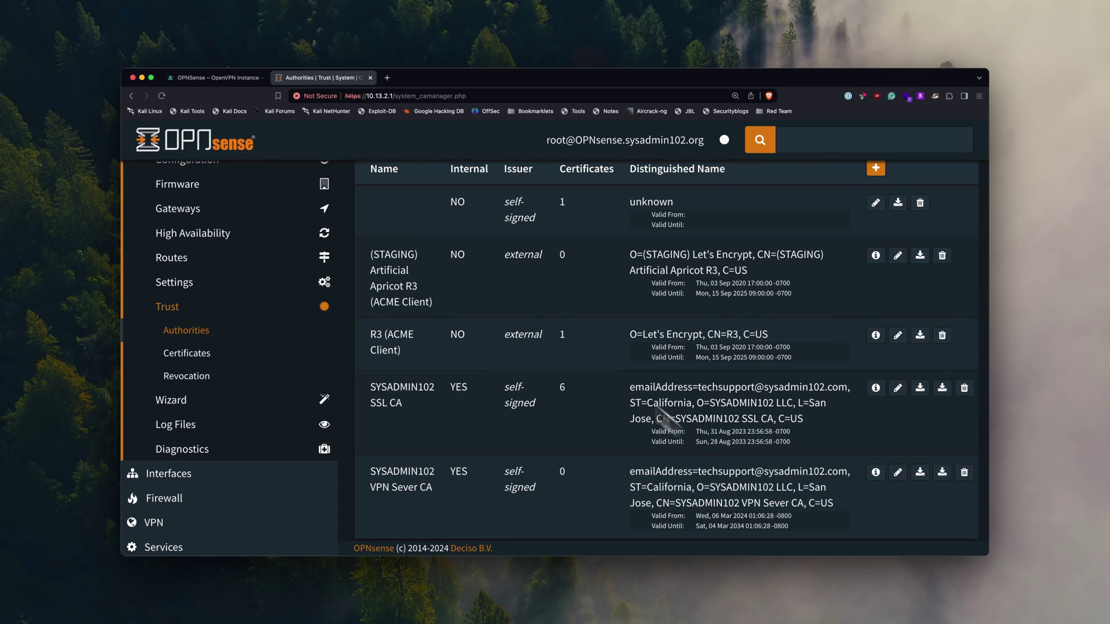
# - Expand the guide's Step 2 server certificate instructions in the blog tab
pyautogui.click(234, 78)
pyautogui.scroll(-3, 431, 359)
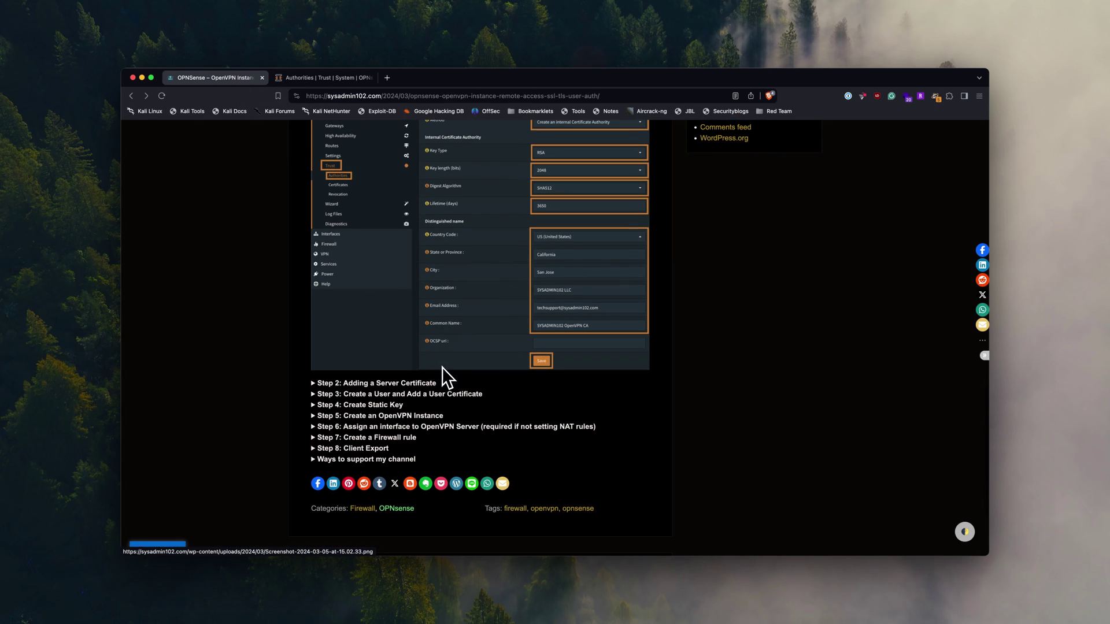
pyautogui.click(425, 379)
pyautogui.scroll(-10, 480, 413)
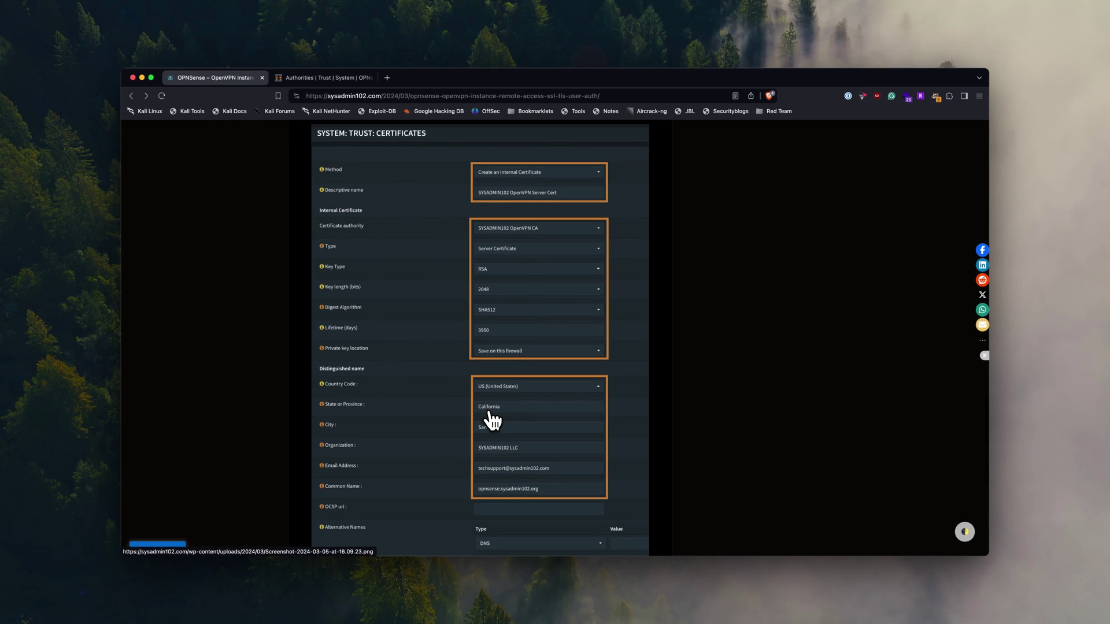
# - Open the System > Trust > Certificates list in OPNsense
pyautogui.click(314, 79)
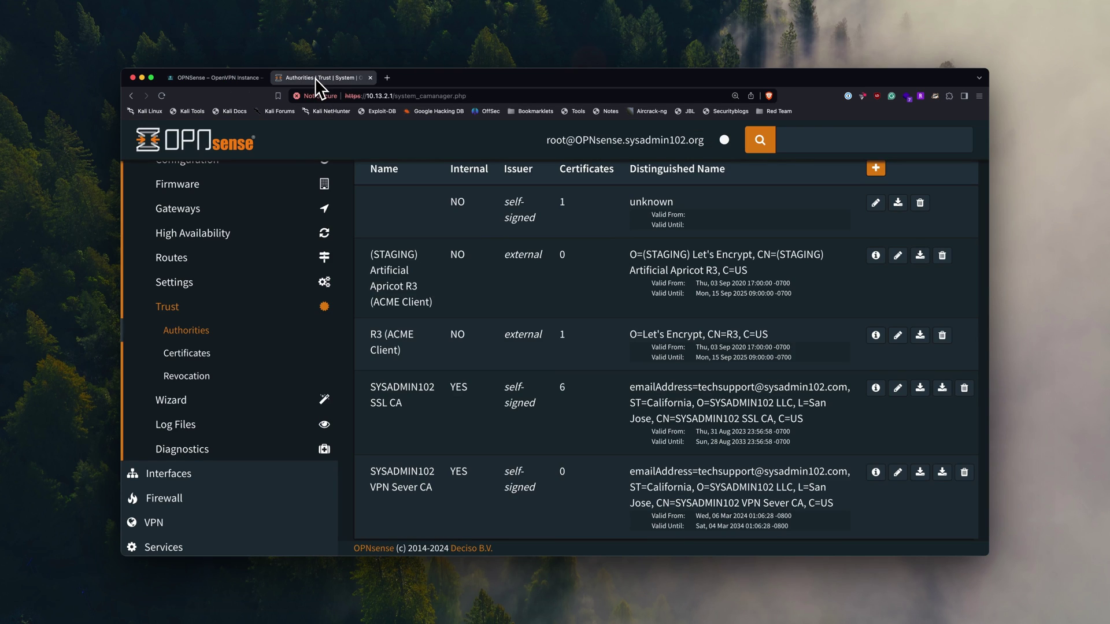
pyautogui.click(200, 364)
pyautogui.scroll(-3, 280, 345)
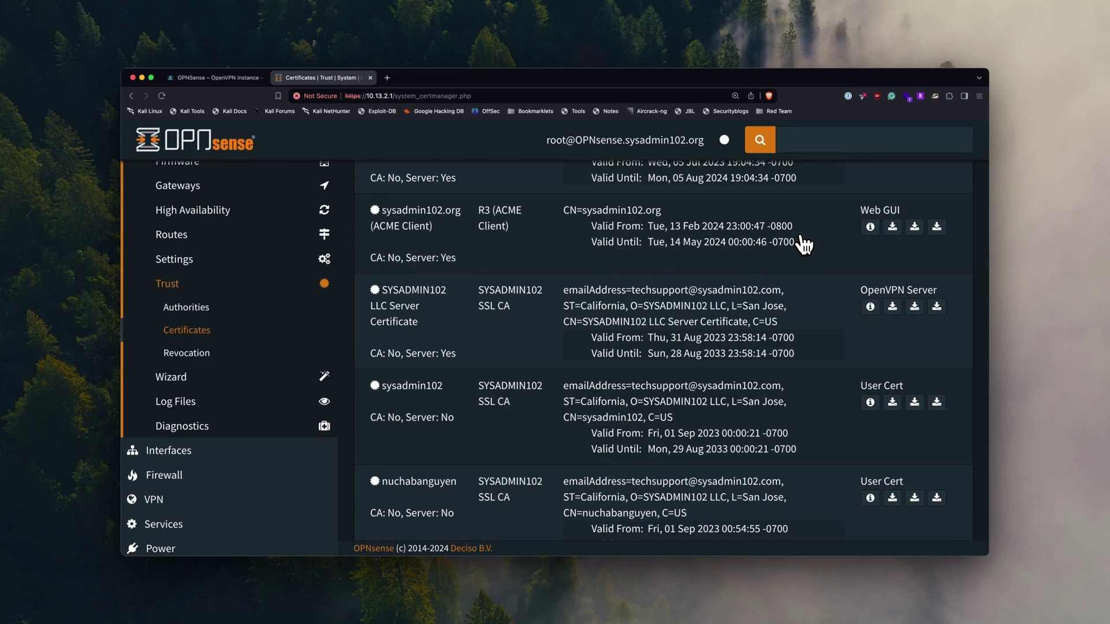
pyautogui.scroll(3, 806, 242)
# - Start an internal certificate named 'SYSADMIN102 VPN Server Cert'
pyautogui.click(872, 233)
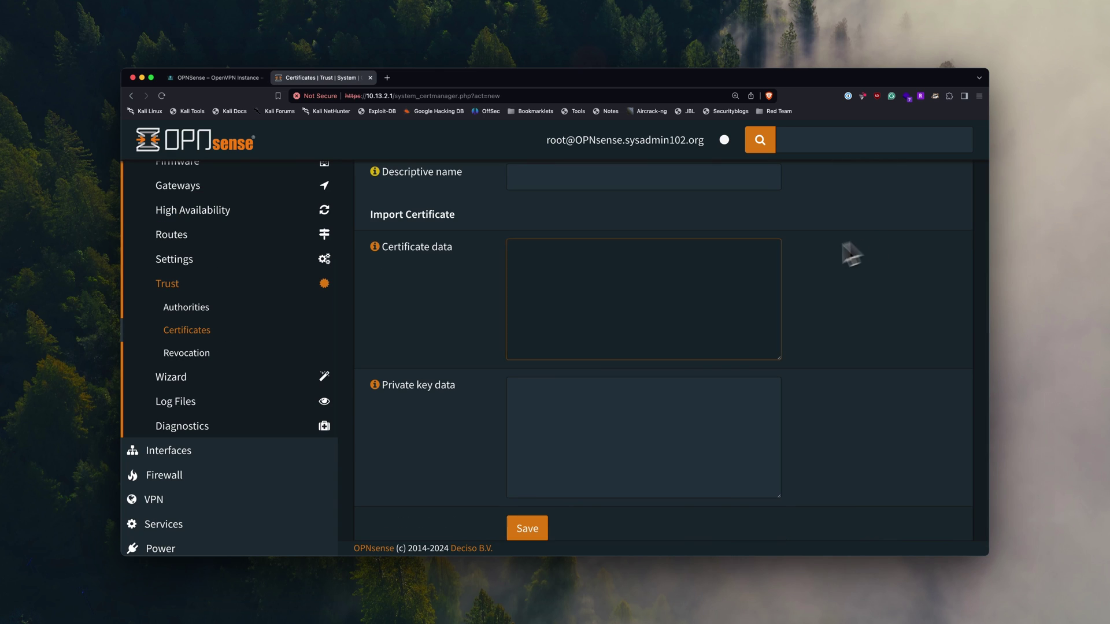
pyautogui.click(728, 277)
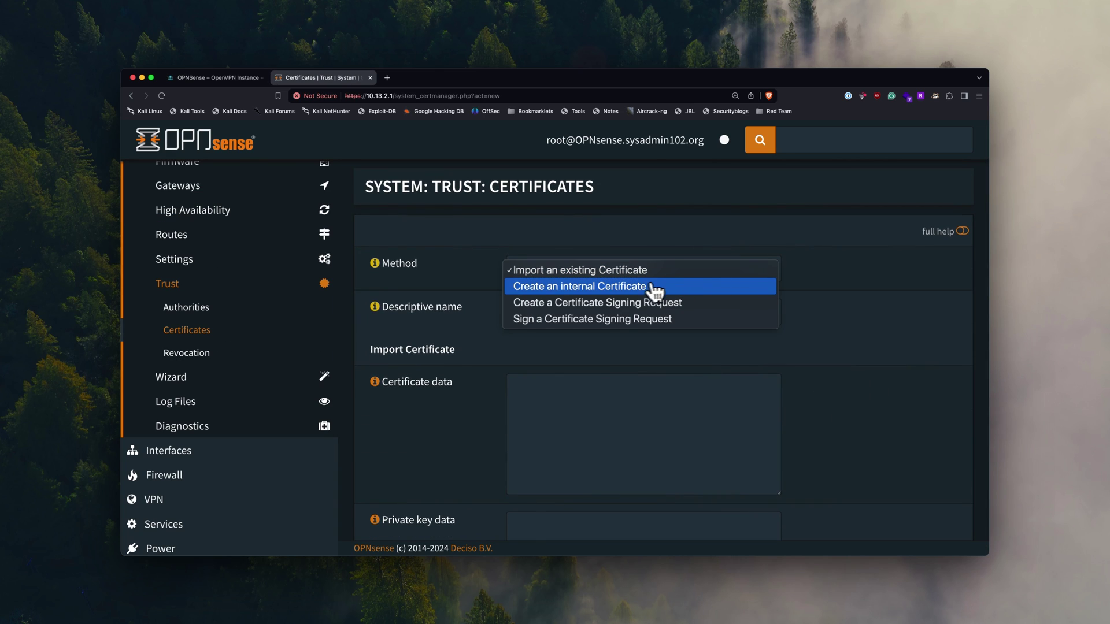
pyautogui.click(629, 289)
pyautogui.click(595, 313)
pyautogui.write('SYSADMIN102 VPN Server Cert')
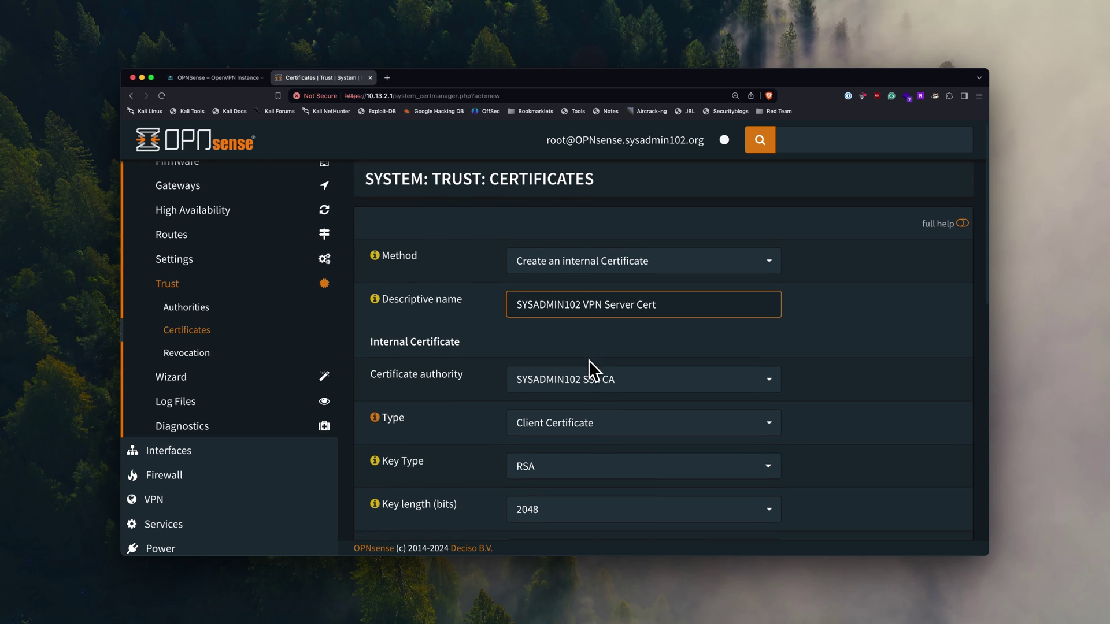
# - Sign it with SYSADMIN102 VPN Sever CA and make it a Server Certificate
pyautogui.scroll(-2, 590, 364)
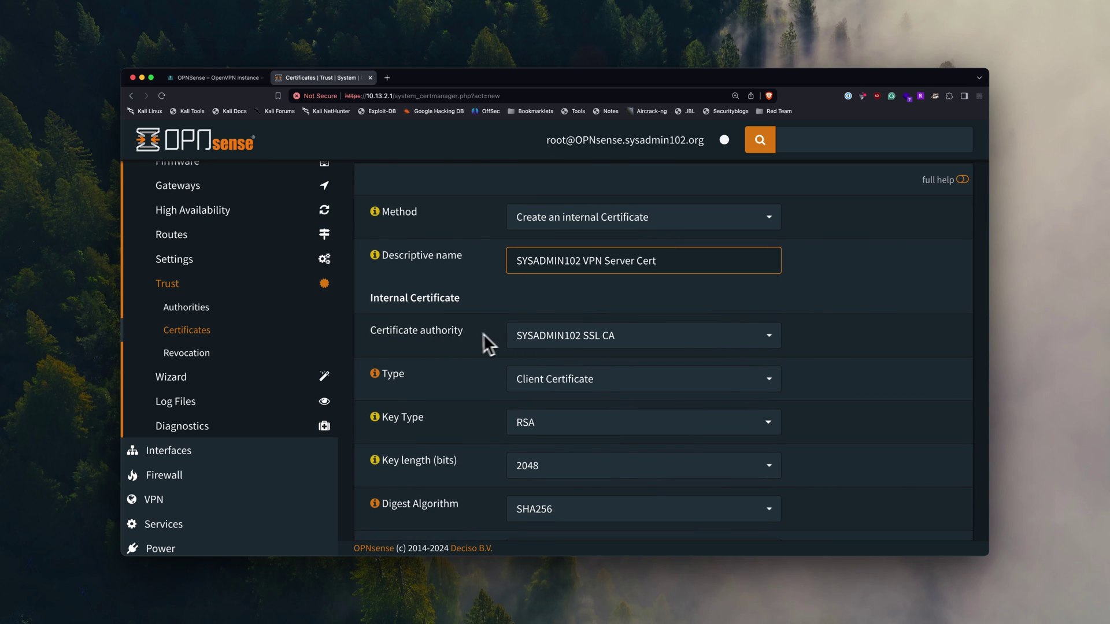
pyautogui.click(570, 344)
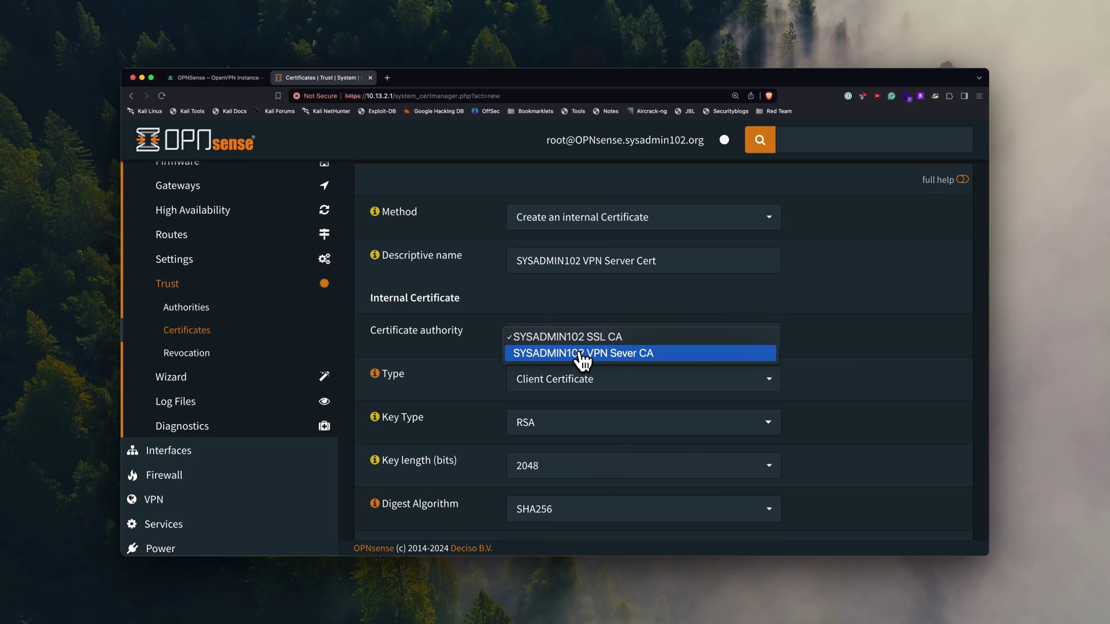
pyautogui.click(582, 354)
pyautogui.scroll(-3, 689, 360)
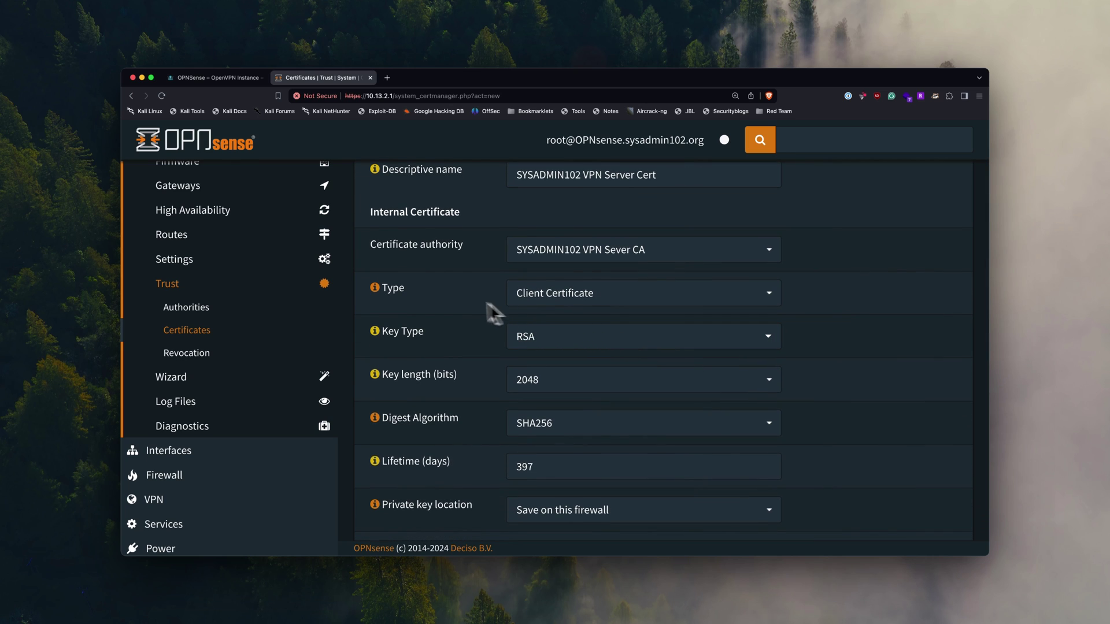
pyautogui.click(566, 303)
pyautogui.click(575, 314)
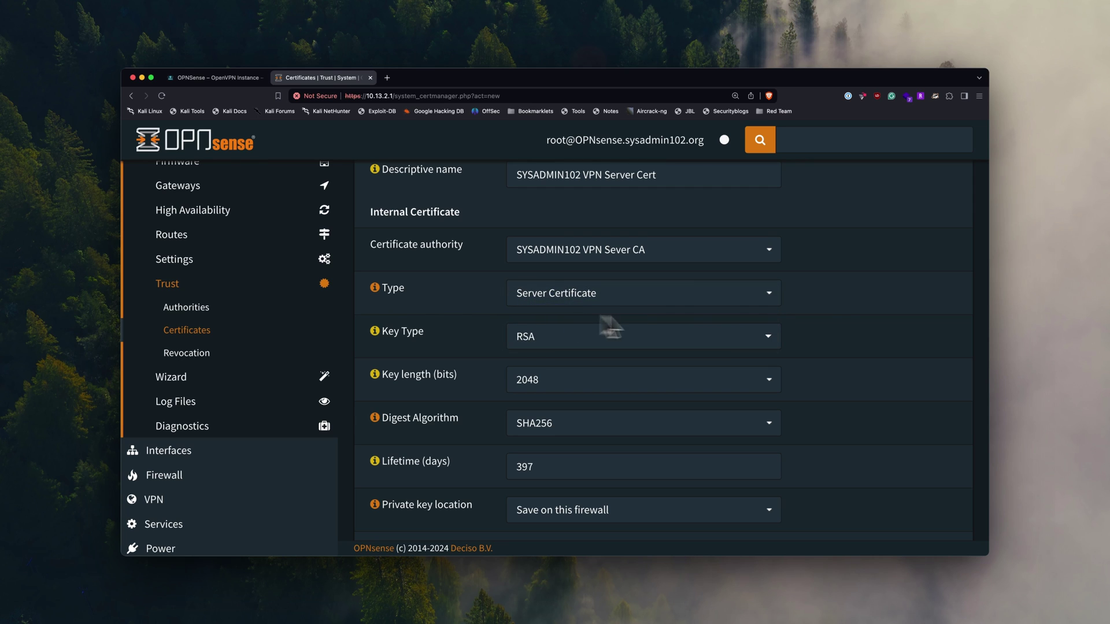
# - Set the certificate's digest to SHA512 and its lifetime to 3650 days
pyautogui.scroll(-1, 825, 347)
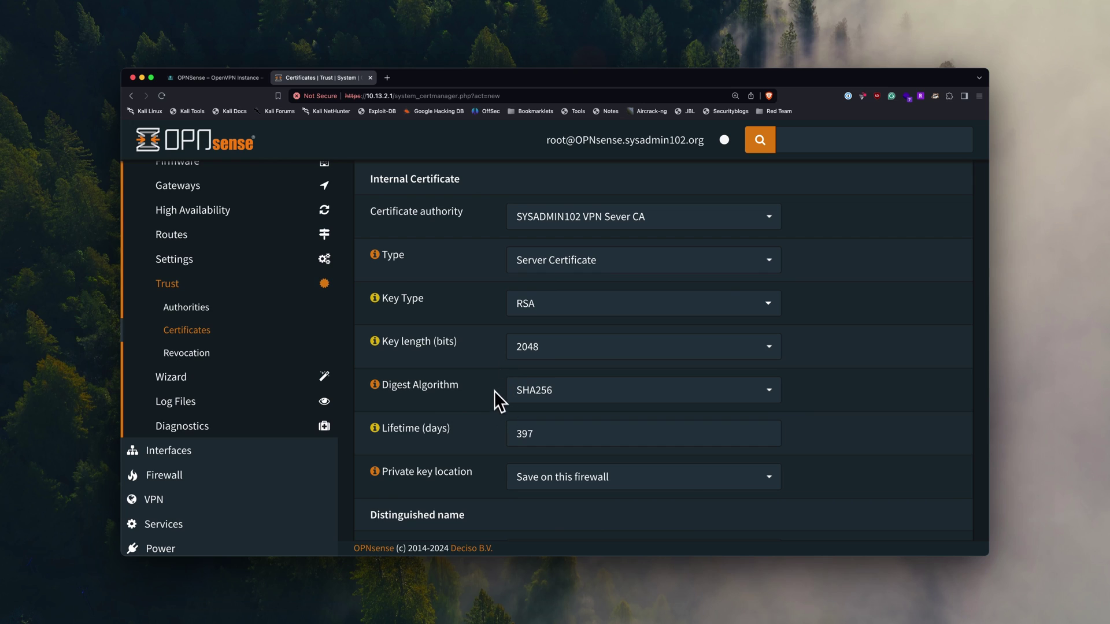
pyautogui.click(571, 399)
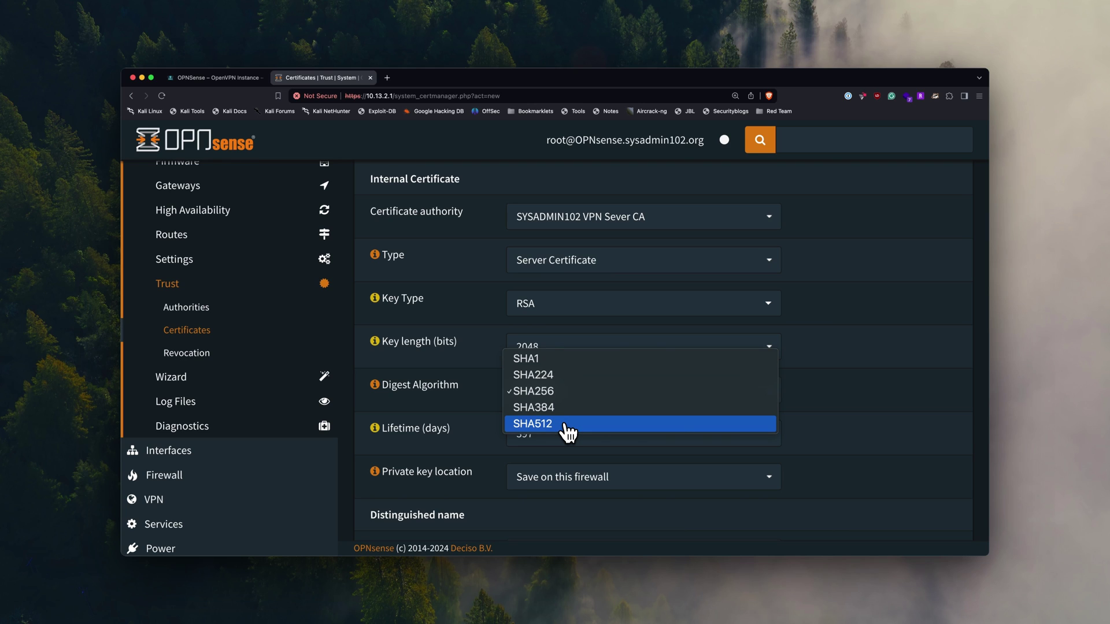
pyautogui.click(569, 430)
pyautogui.scroll(-1, 781, 437)
pyautogui.click(593, 400)
pyautogui.doubleClick(546, 413)
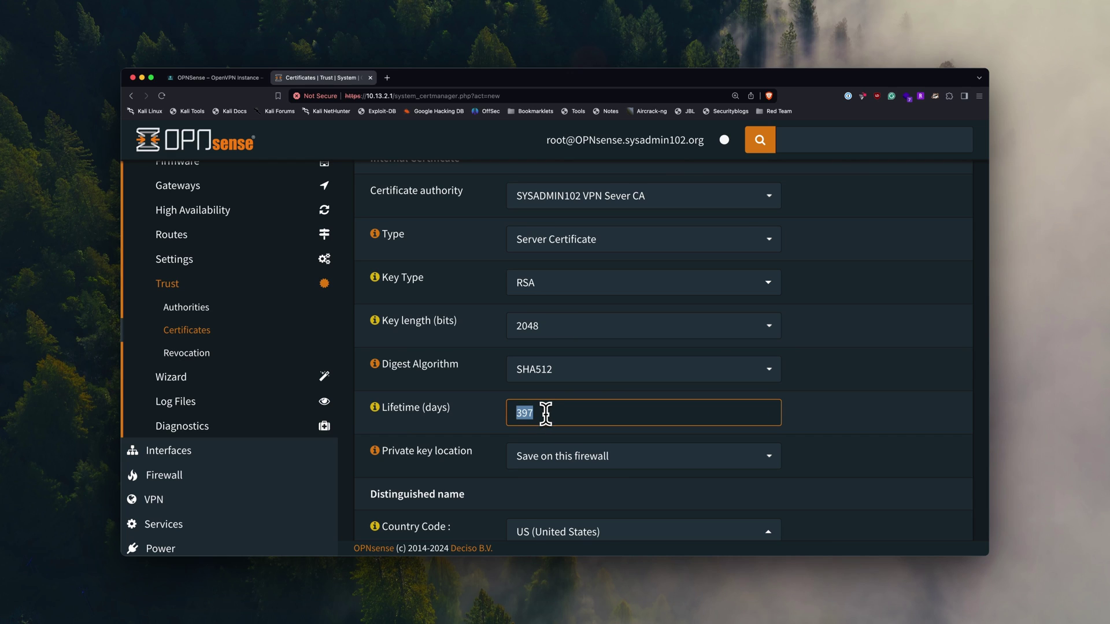
pyautogui.write('3')
pyautogui.click(851, 407)
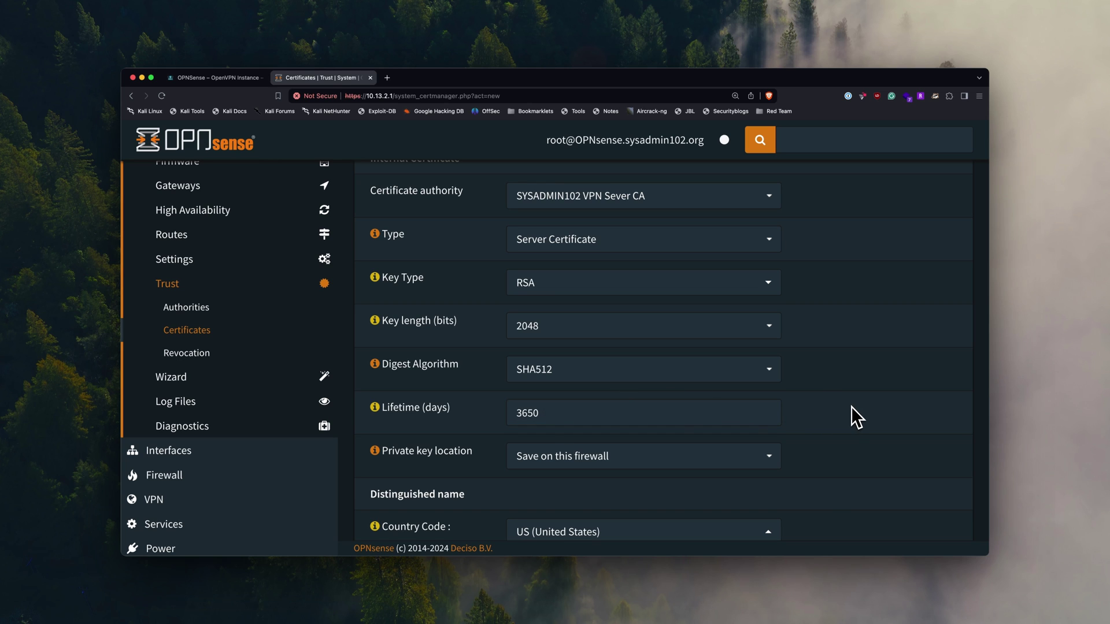
# - Enter common name opnsense.sysadmin102.org and save the server certificate
pyautogui.scroll(-3, 851, 407)
pyautogui.scroll(-5, 851, 407)
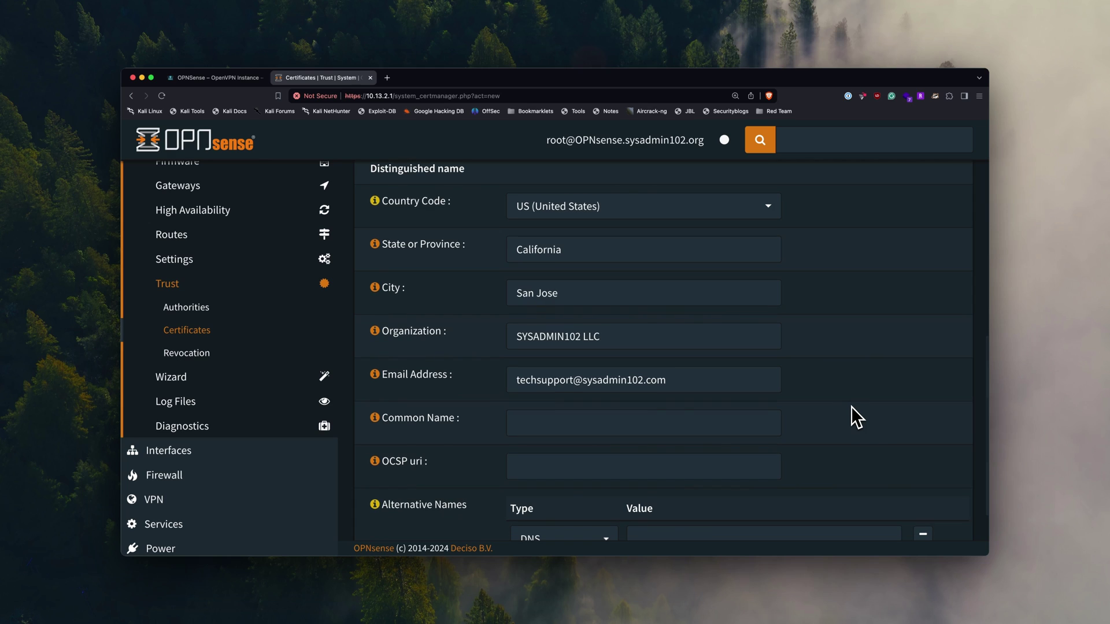
pyautogui.click(727, 416)
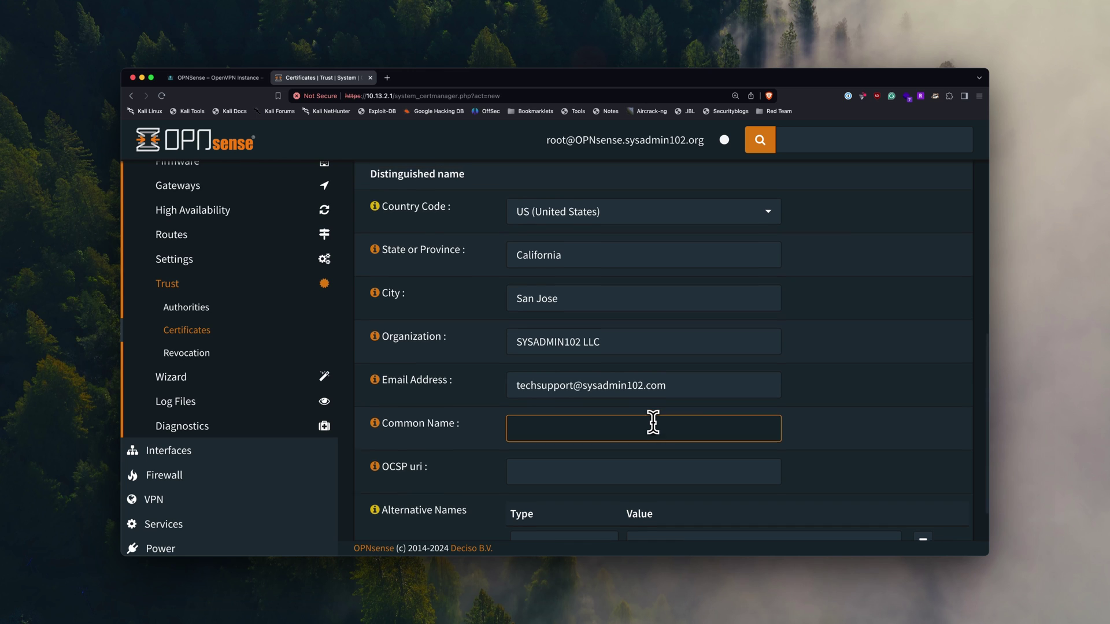
pyautogui.scroll(6, 652, 422)
pyautogui.scroll(3, 653, 423)
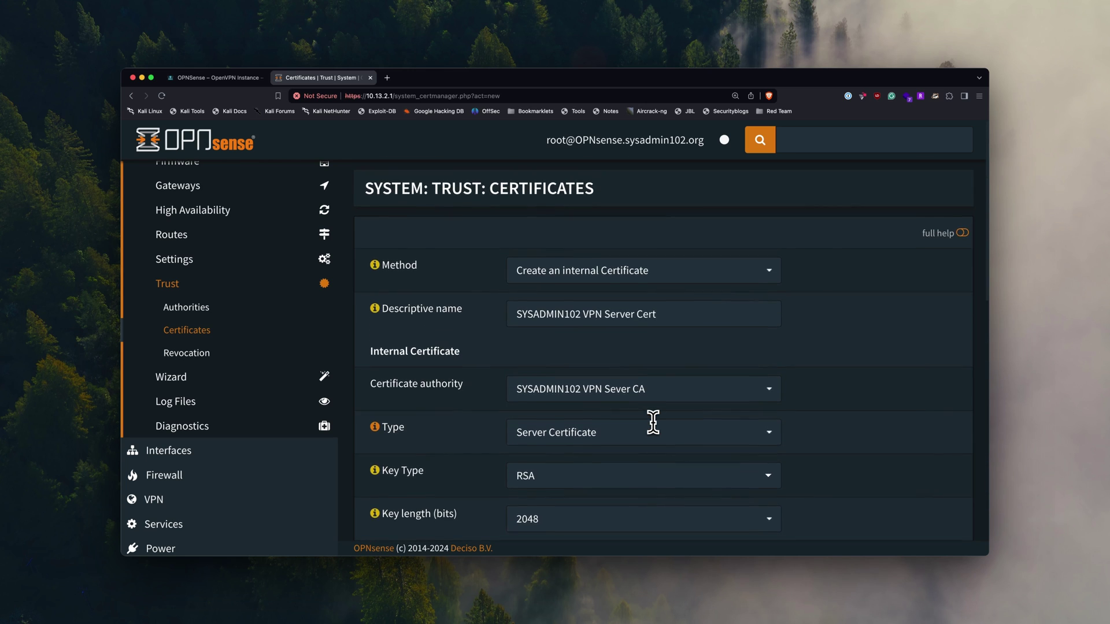
pyautogui.scroll(-9, 665, 355)
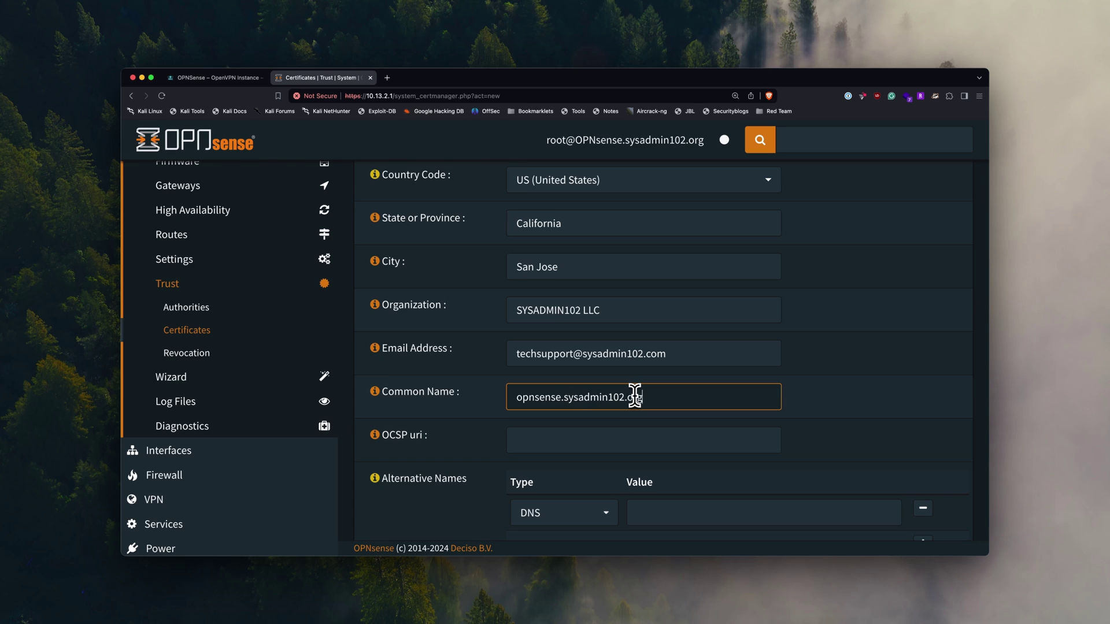
pyautogui.scroll(-2, 607, 448)
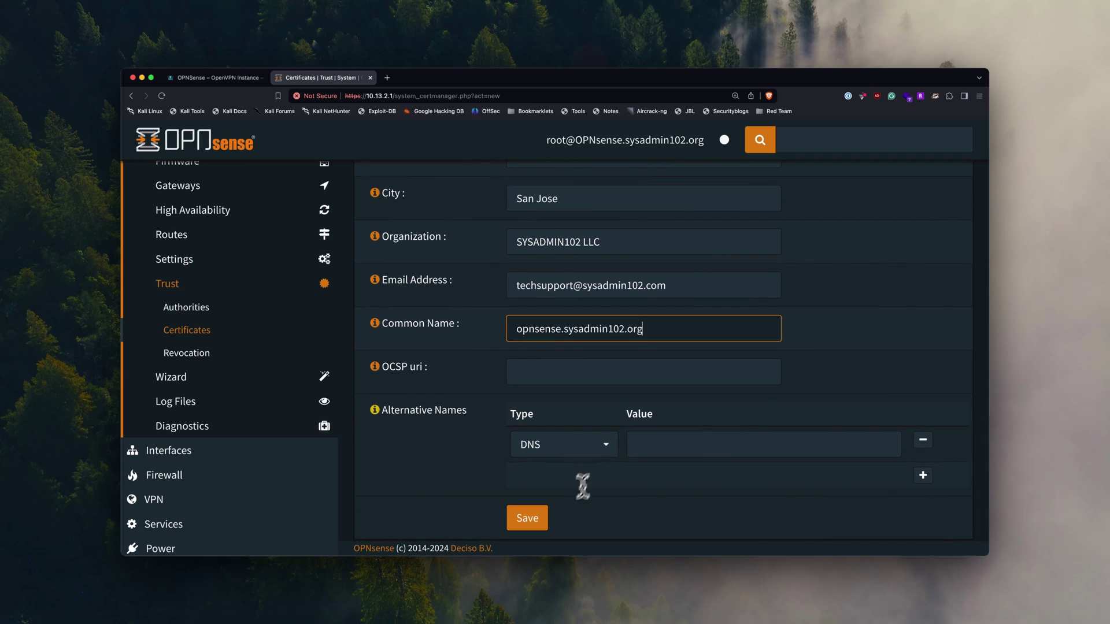
pyautogui.click(527, 523)
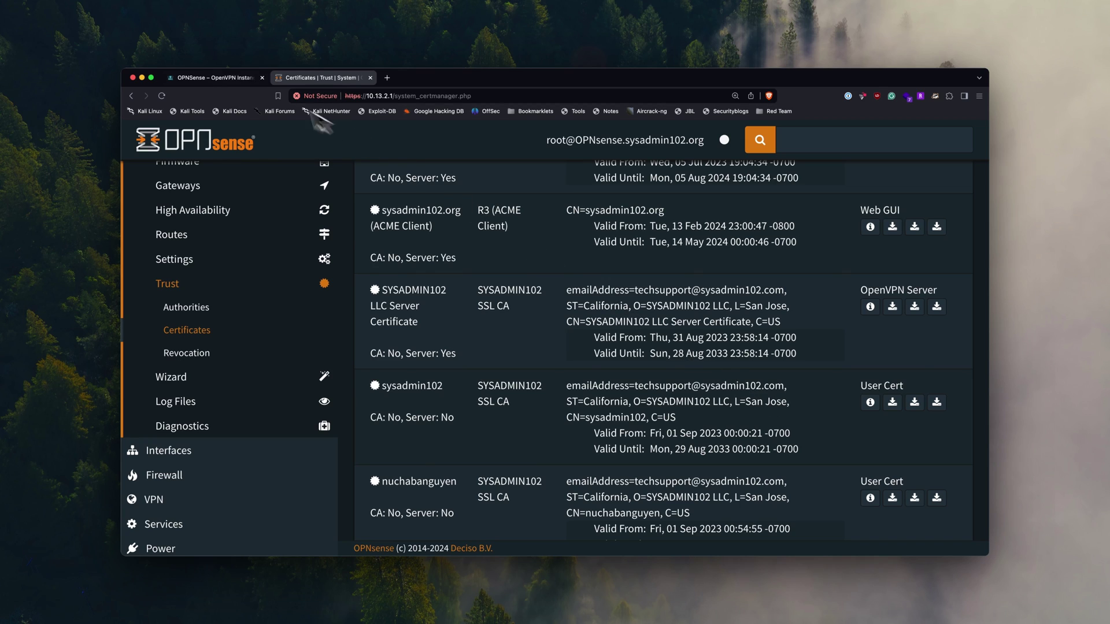
# - Check the guide's Step 3, then open System > Access > Users in OPNsense
pyautogui.click(217, 78)
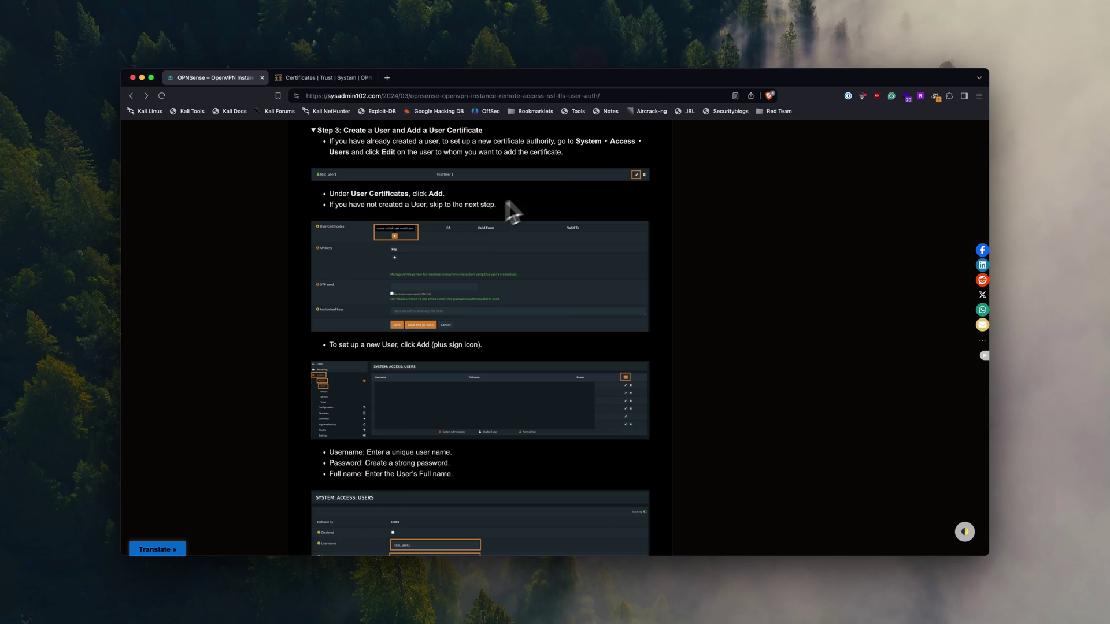
pyautogui.click(349, 80)
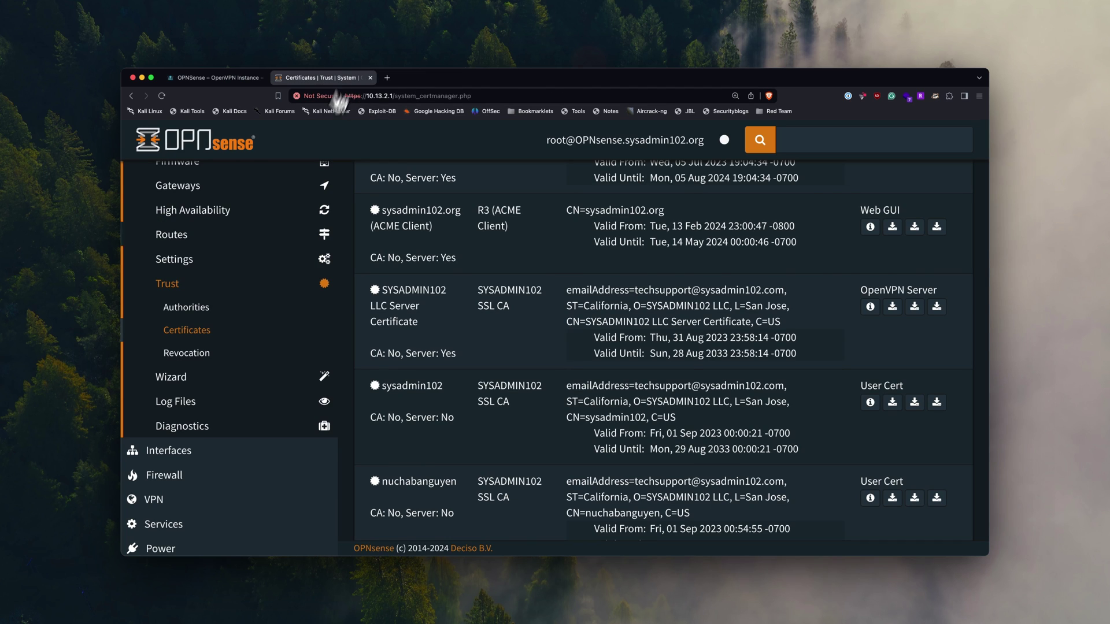
pyautogui.scroll(5, 256, 300)
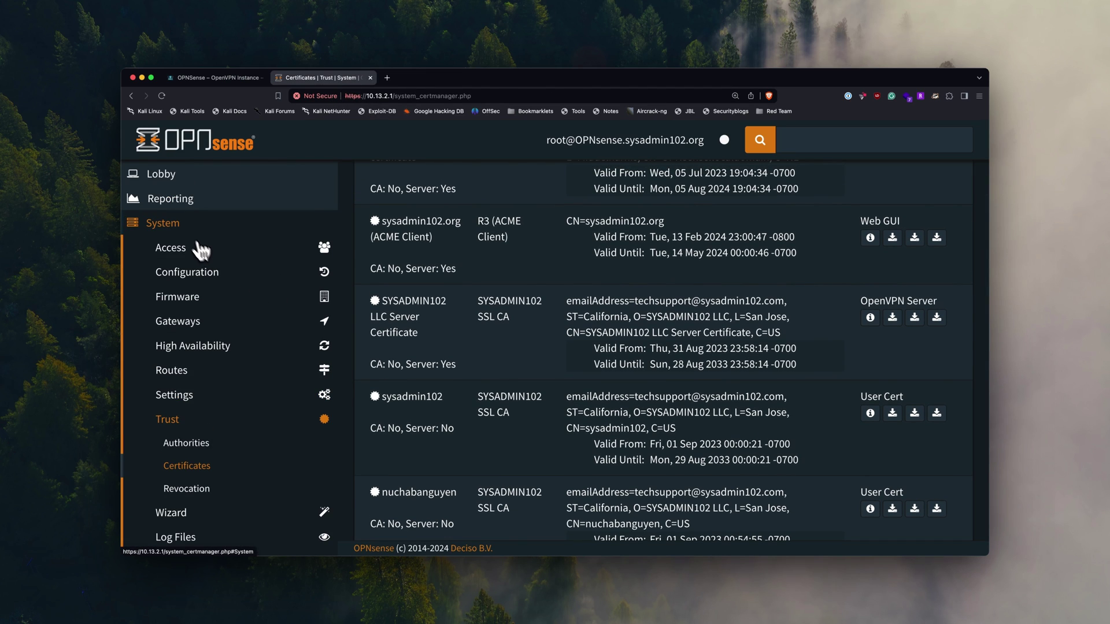
pyautogui.click(181, 249)
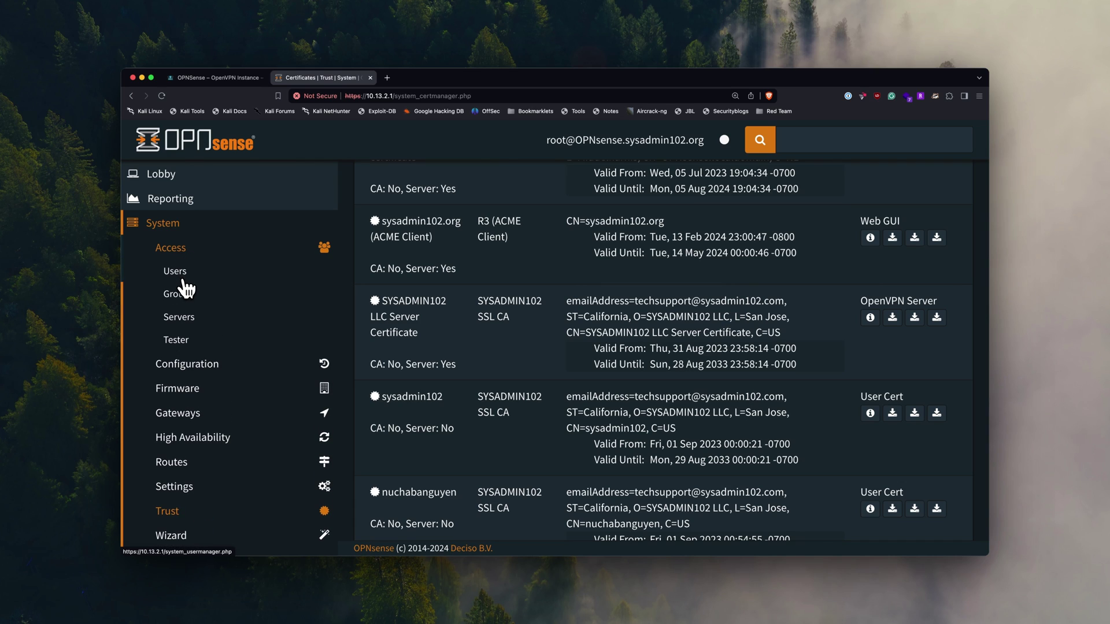
pyautogui.click(184, 277)
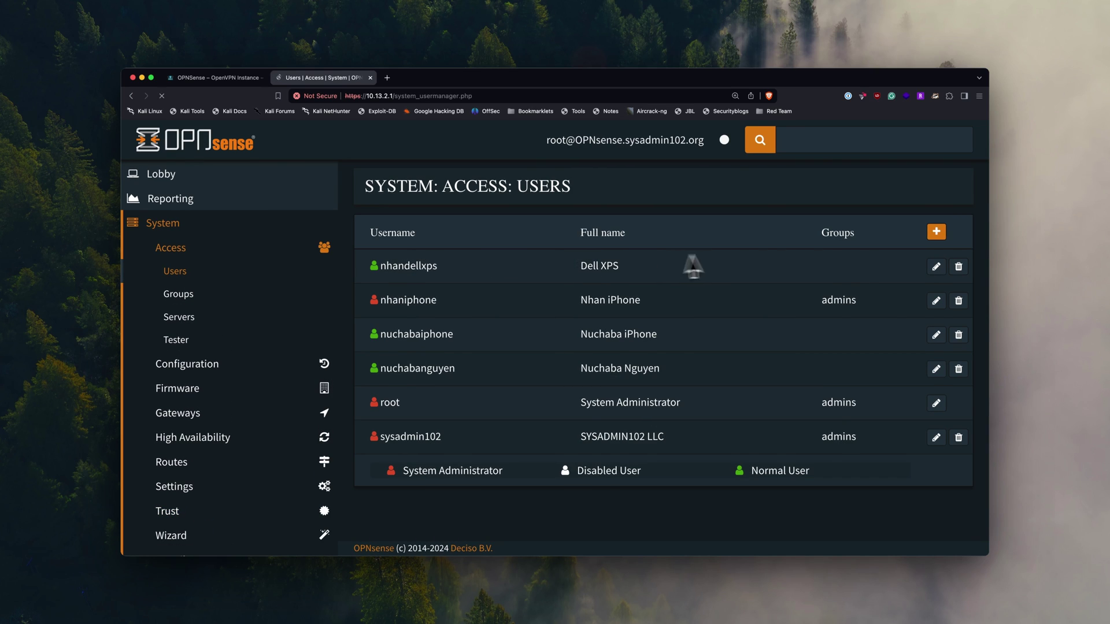
# - Start a new user with username test_user1 and enter its password
pyautogui.click(937, 234)
pyautogui.click(609, 337)
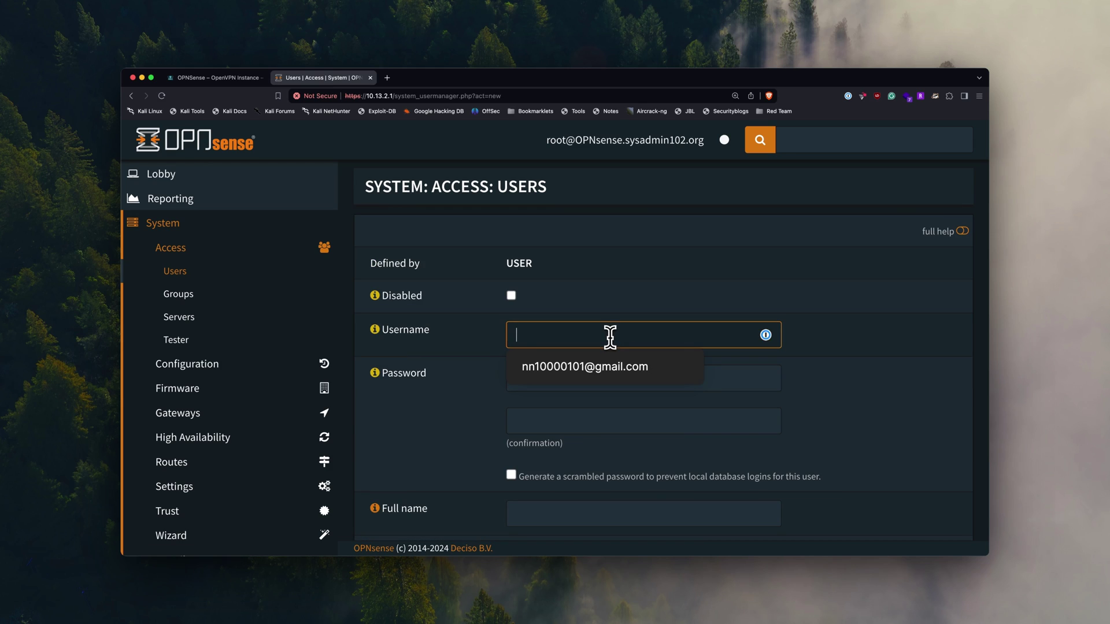
pyautogui.write('test_user1')
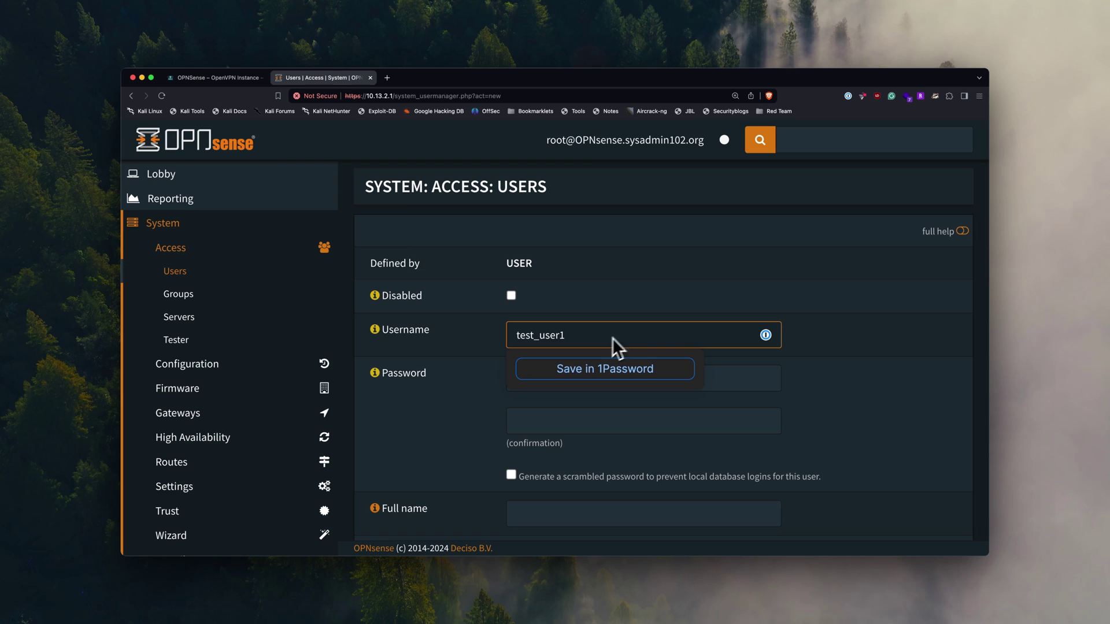
pyautogui.click(715, 379)
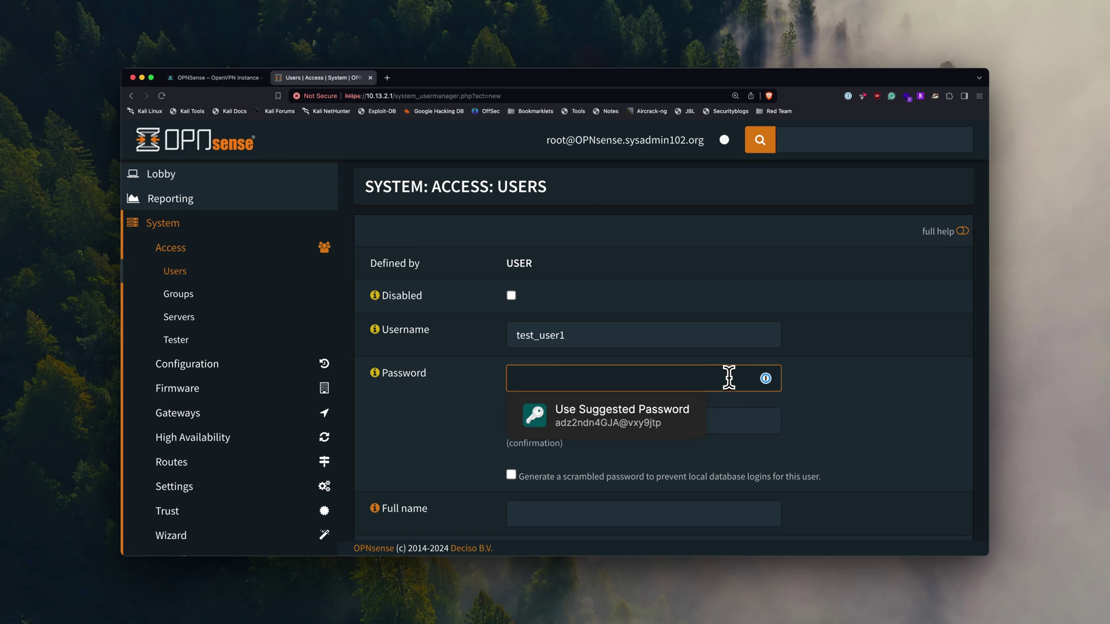
pyautogui.write('a')
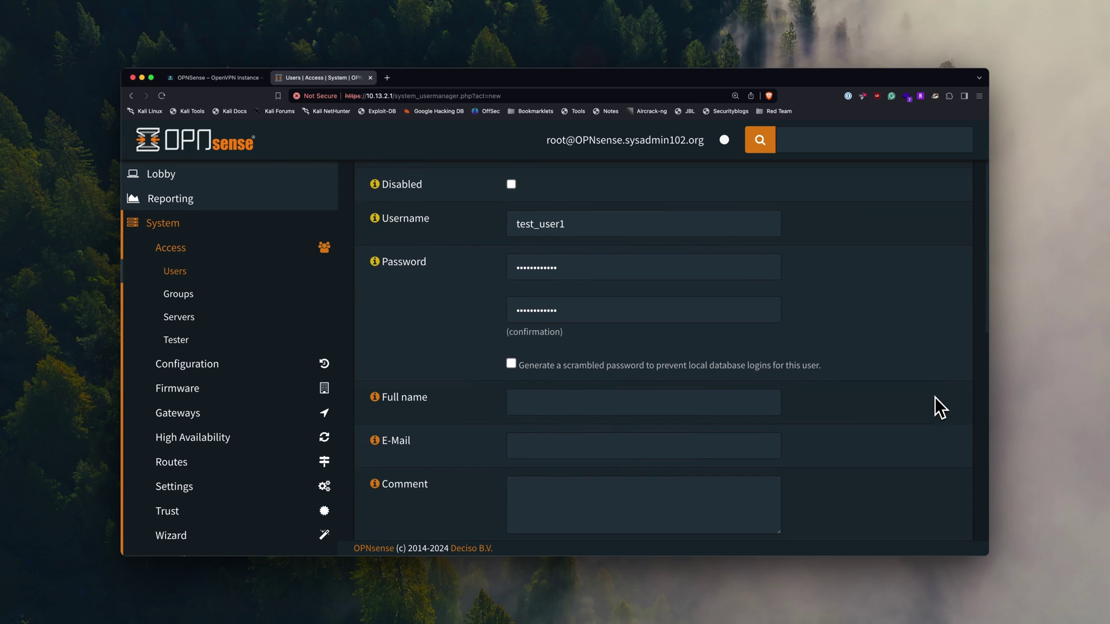
pyautogui.click(669, 400)
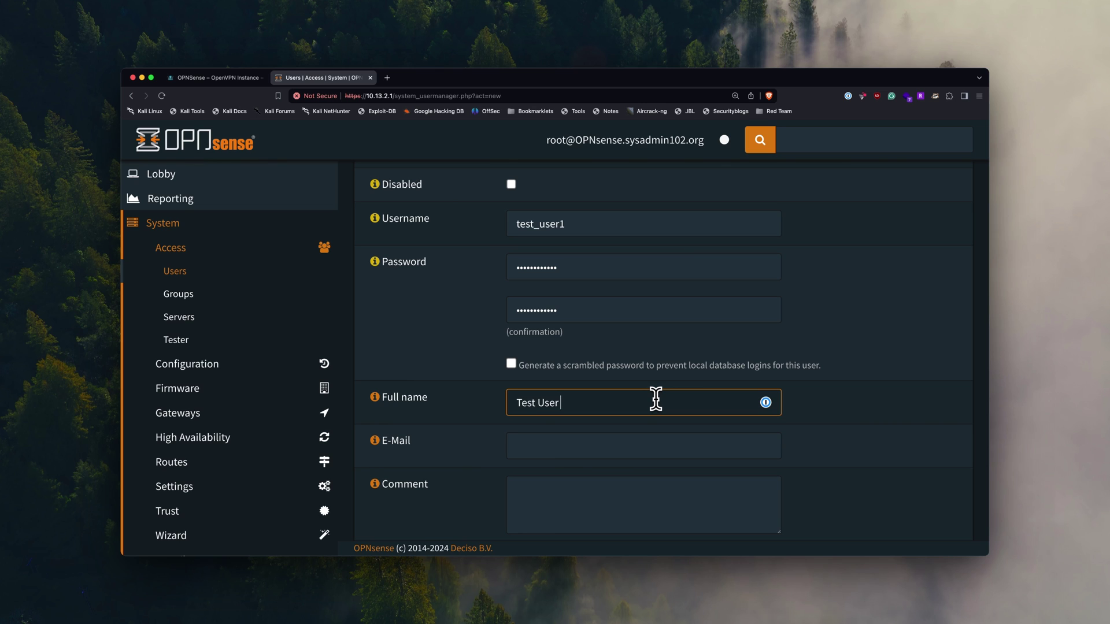
# - Set full name 'Test User 1', leave the user certificate option unticked, save, and return to Users
pyautogui.scroll(-3, 814, 439)
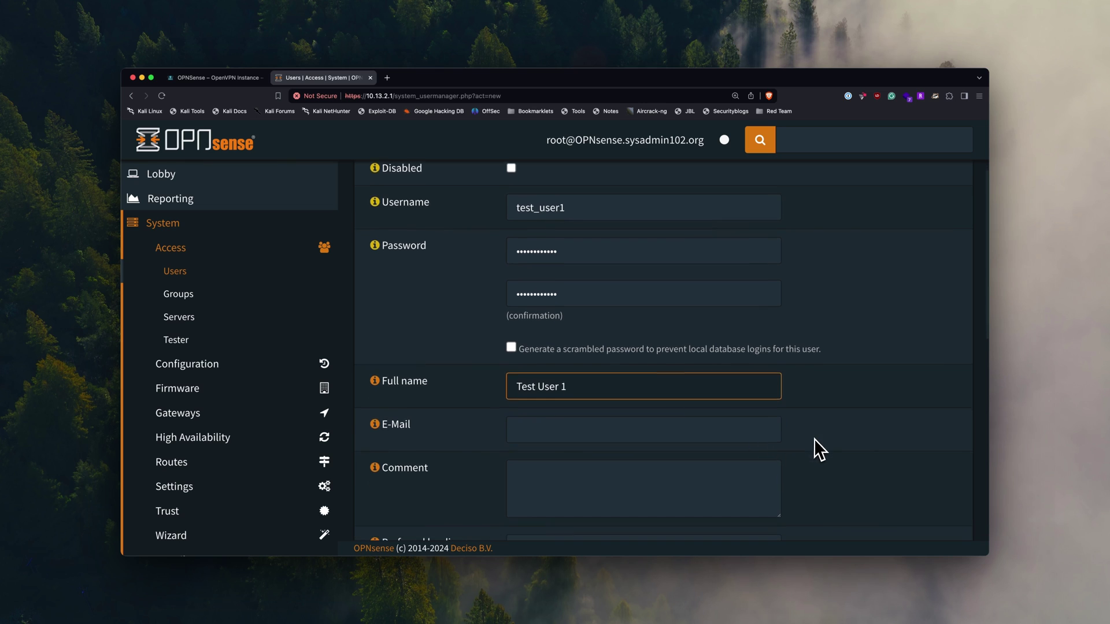
pyautogui.scroll(-6, 814, 439)
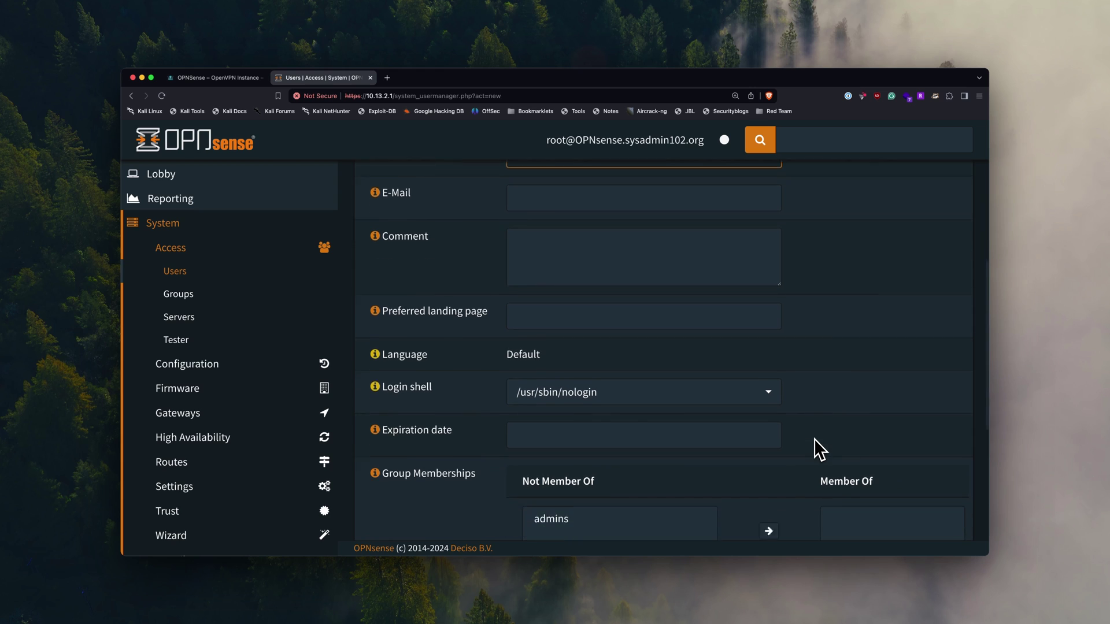
pyautogui.scroll(-2, 816, 439)
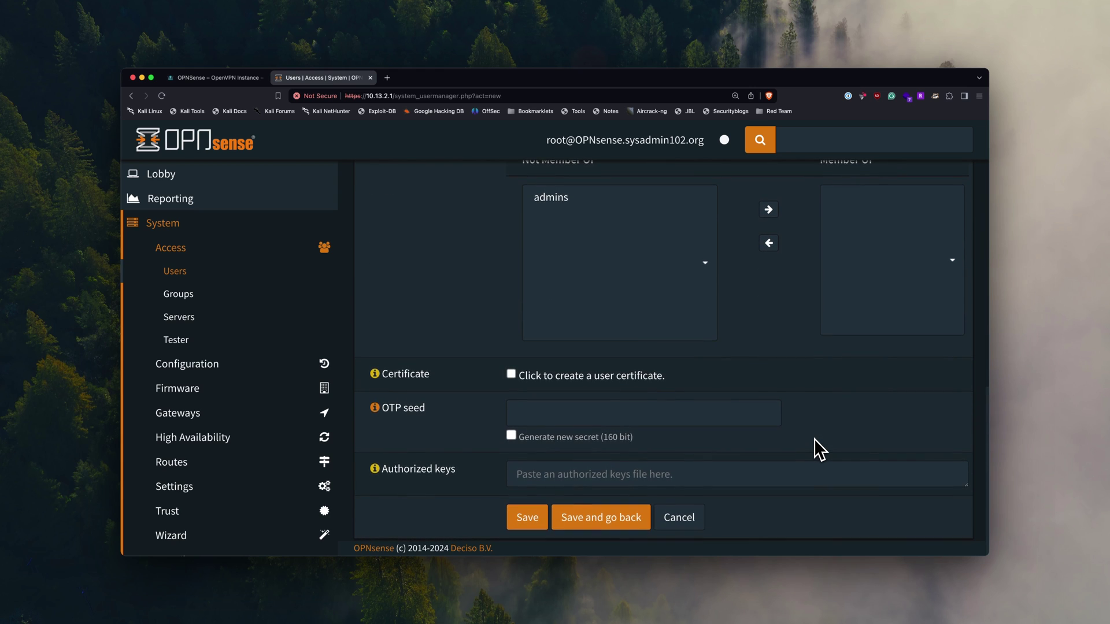
pyautogui.click(738, 416)
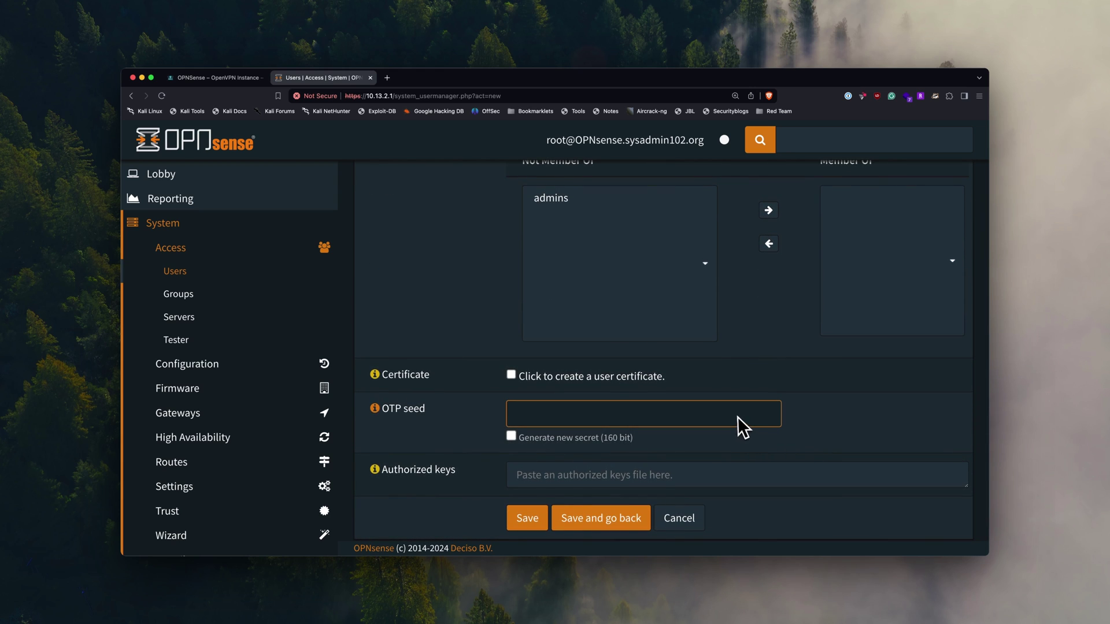
pyautogui.click(639, 384)
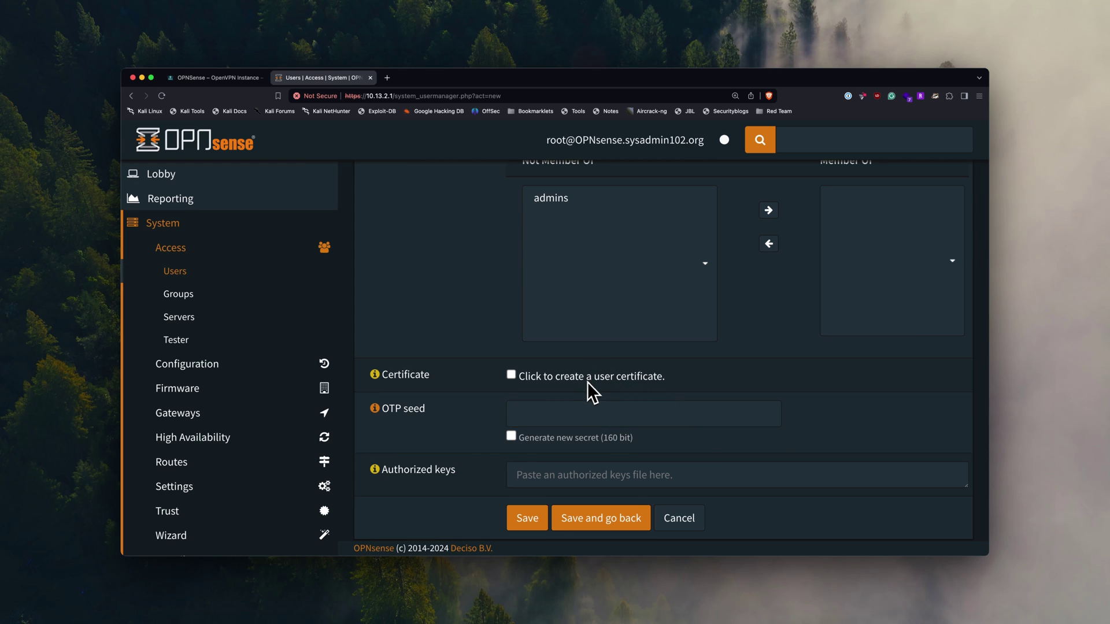
pyautogui.click(512, 376)
pyautogui.click(518, 517)
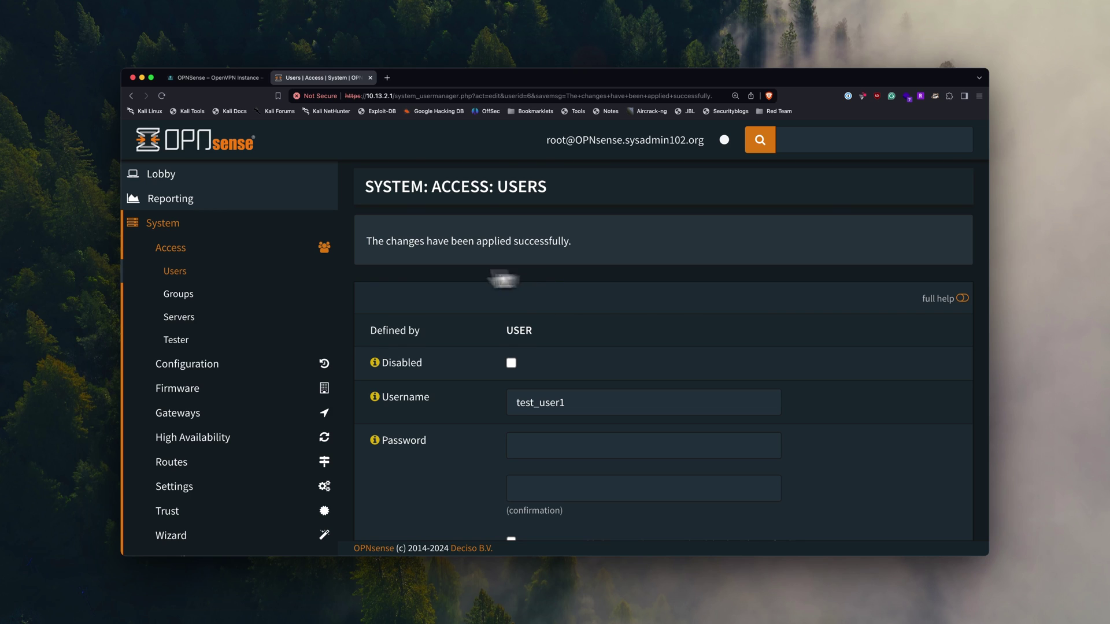
pyautogui.click(187, 276)
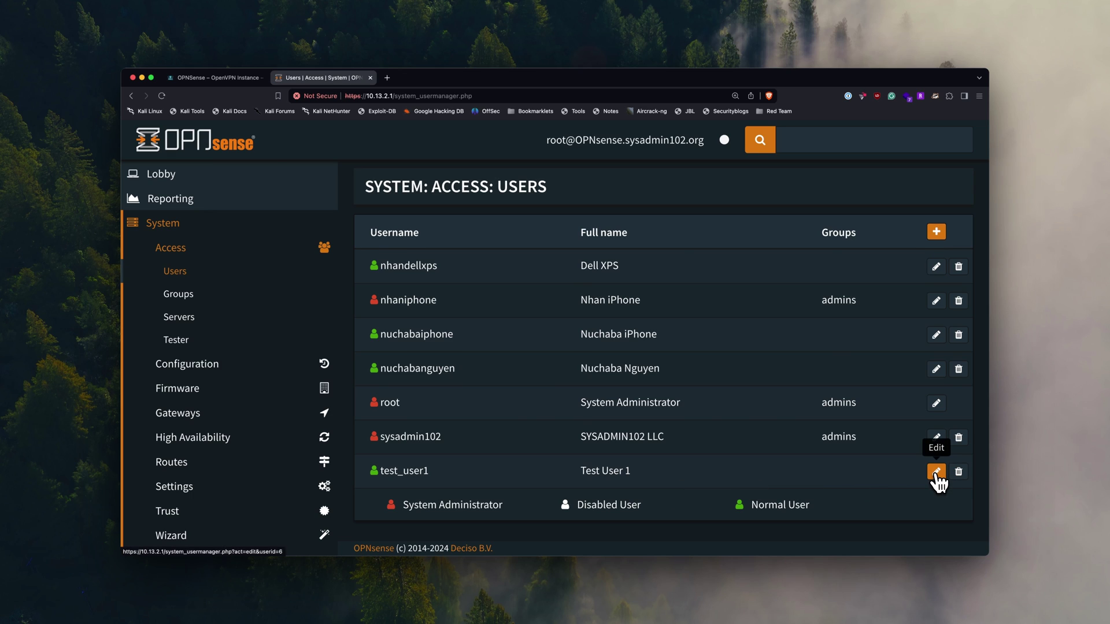
# - Edit test_user1 and add a new certificate from its User Certificates section
pyautogui.click(936, 473)
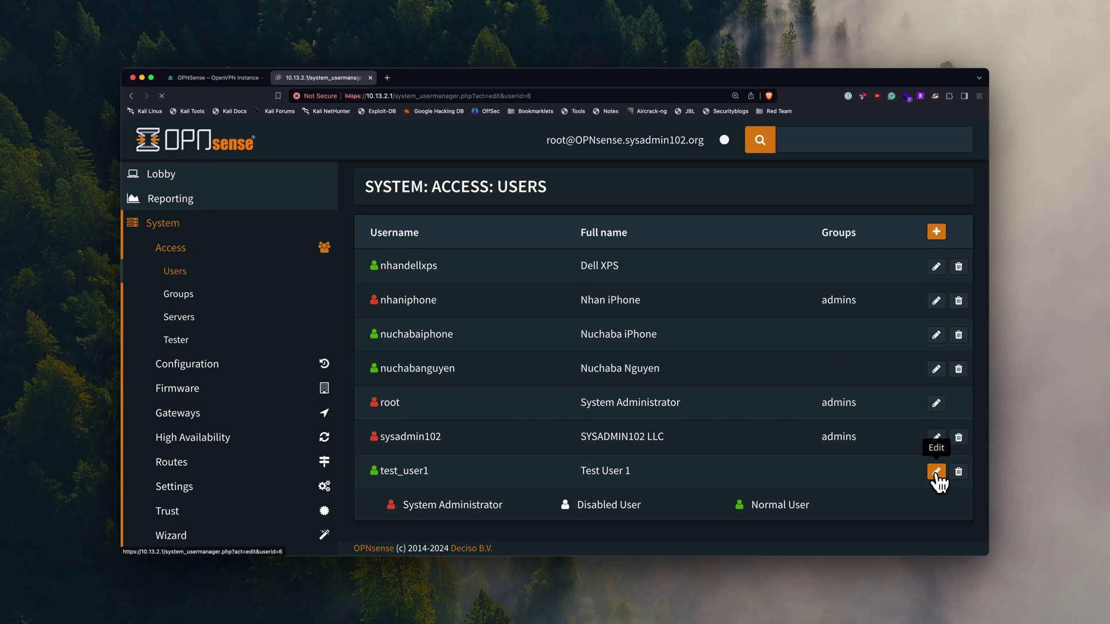
pyautogui.scroll(-10, 830, 421)
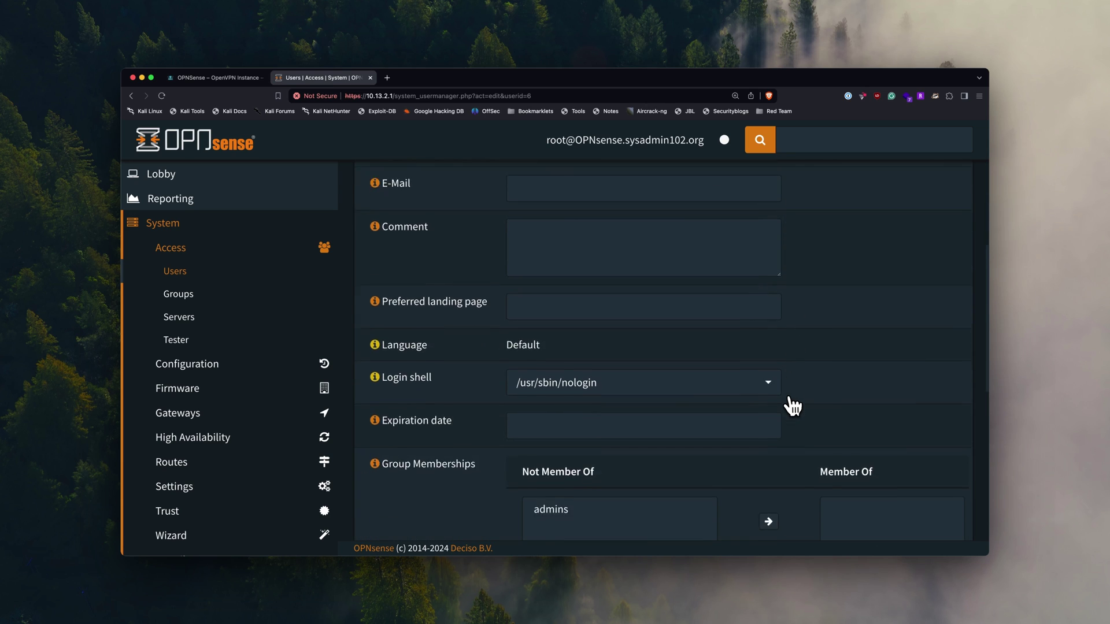
pyautogui.scroll(-5, 790, 403)
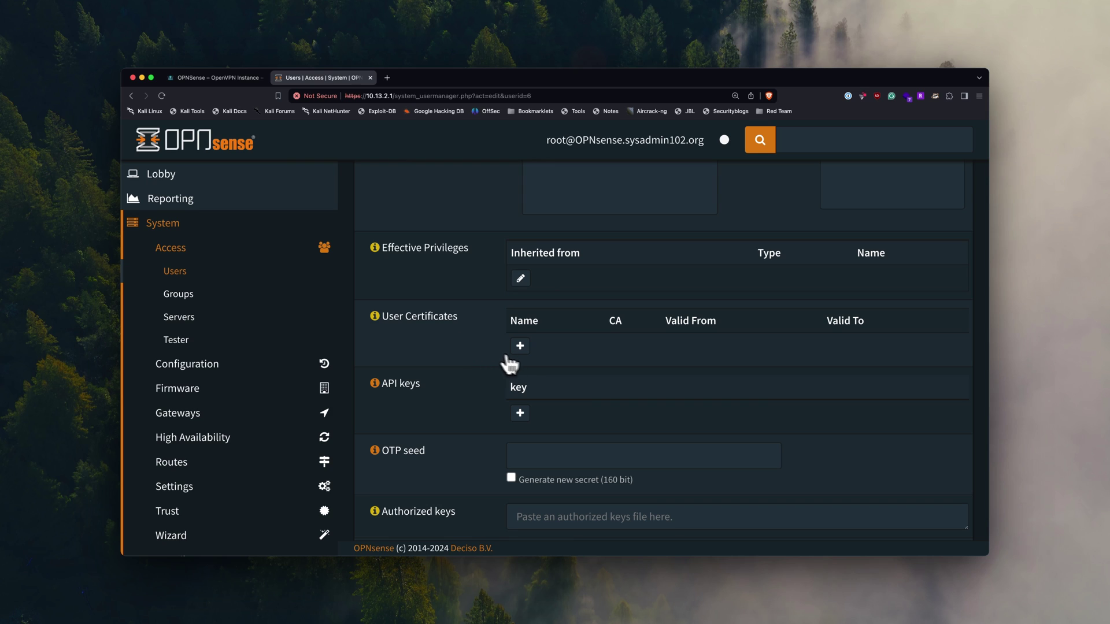
pyautogui.click(520, 347)
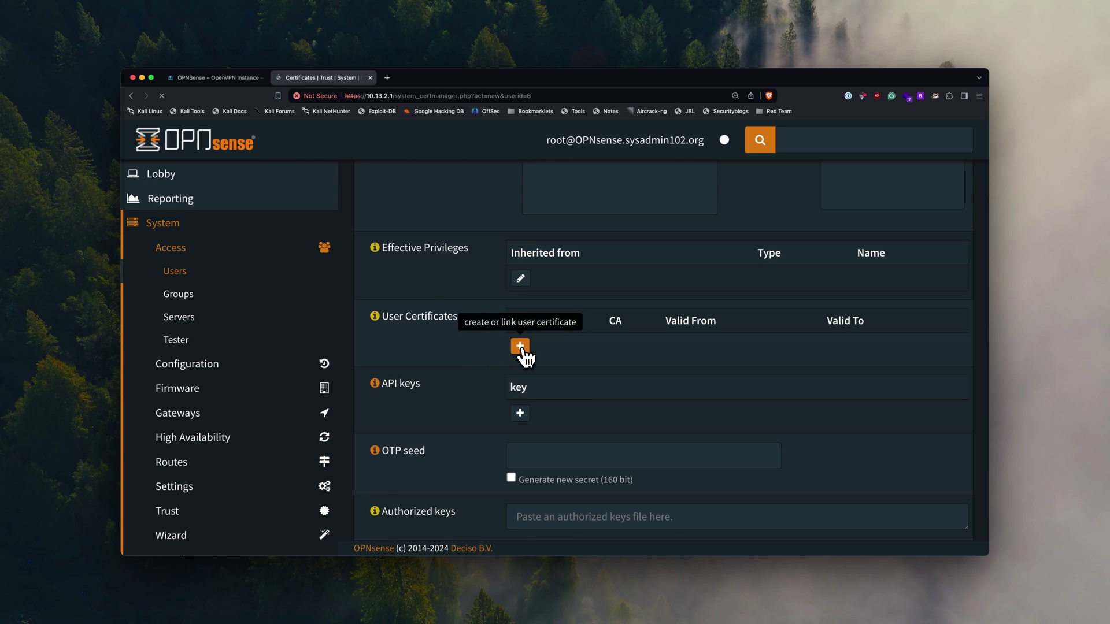
pyautogui.scroll(3, 620, 260)
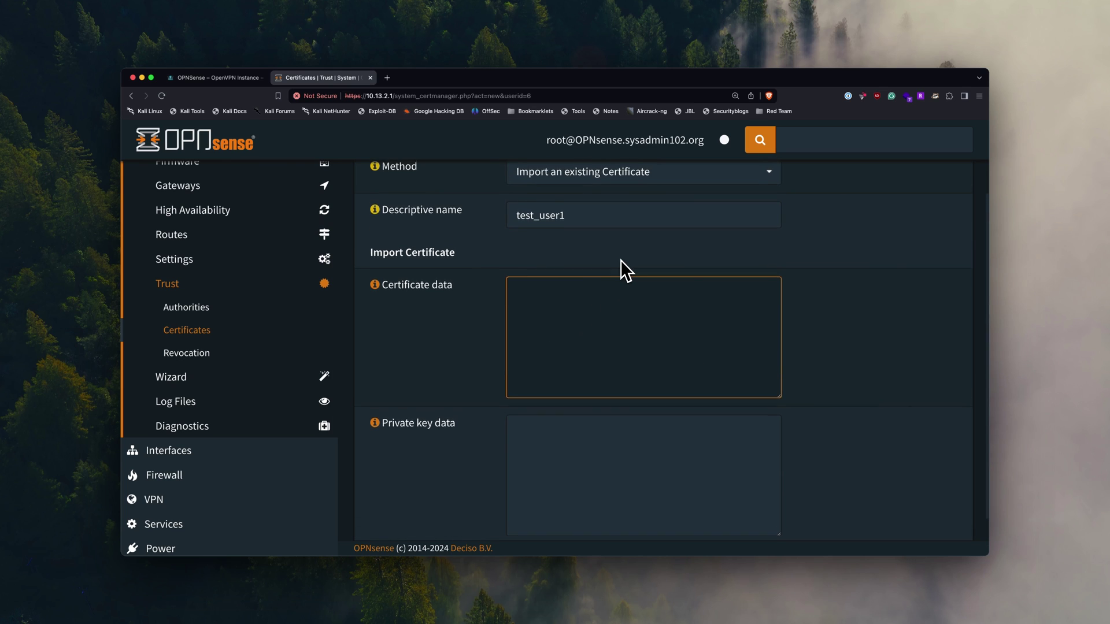
# - Create an internal certificate signed by SYSADMIN102 VPN Sever CA with SHA512 digest
pyautogui.click(612, 243)
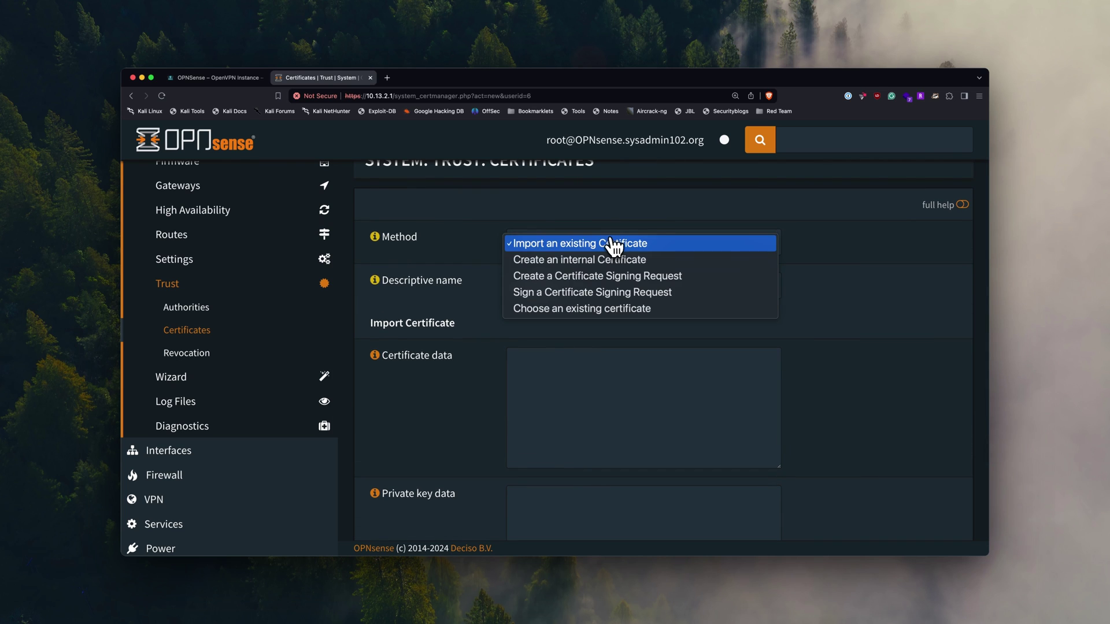
pyautogui.click(585, 264)
pyautogui.scroll(-3, 603, 327)
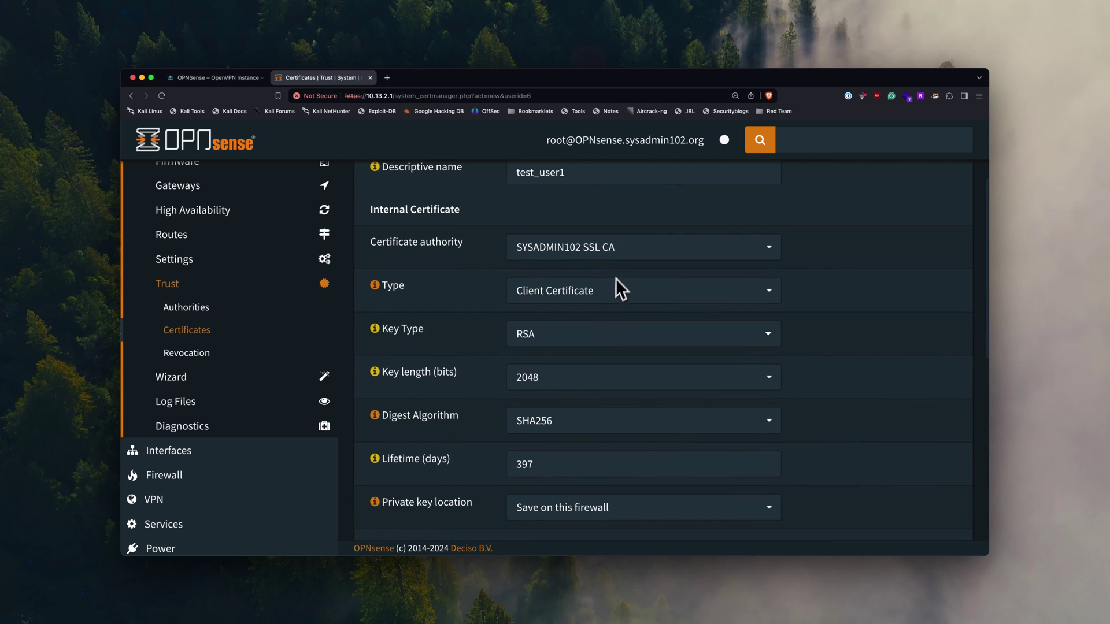
pyautogui.click(622, 262)
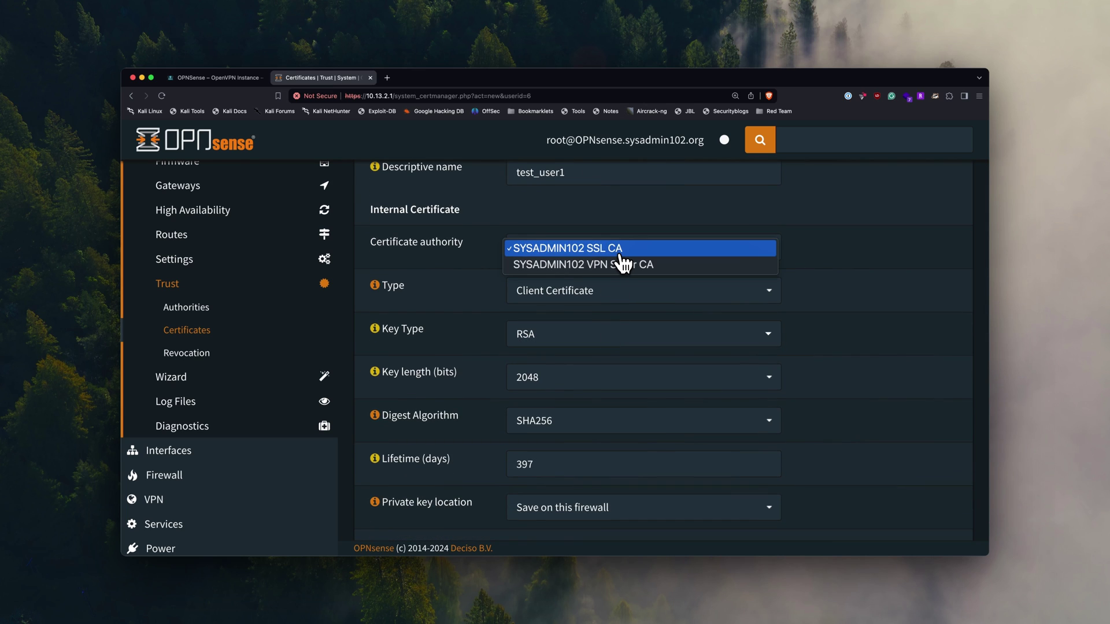
pyautogui.click(620, 264)
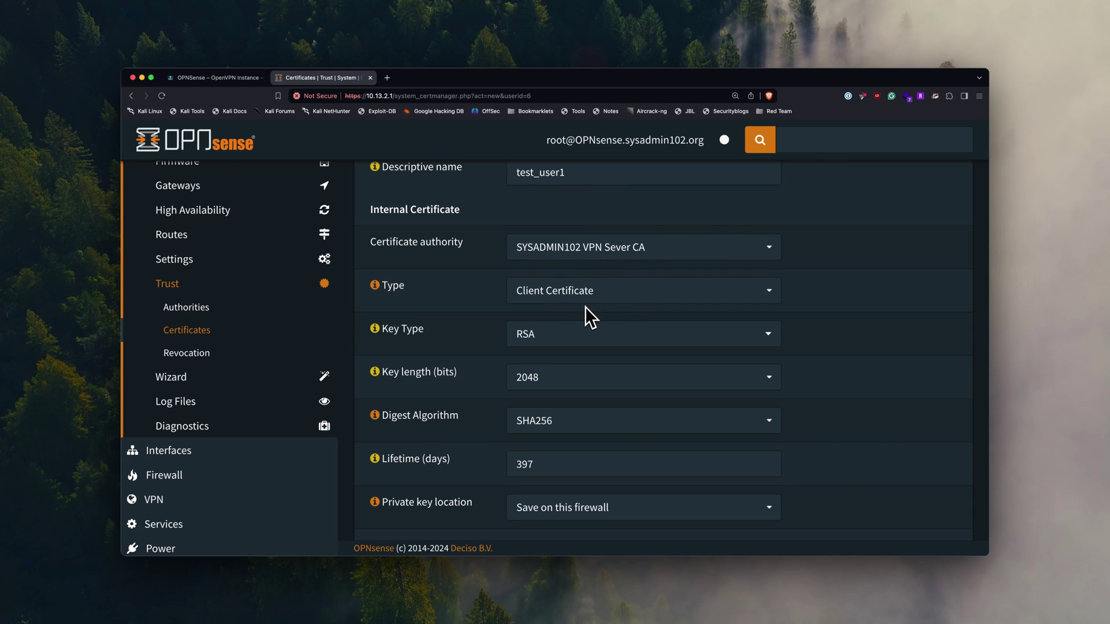
pyautogui.scroll(-2, 585, 307)
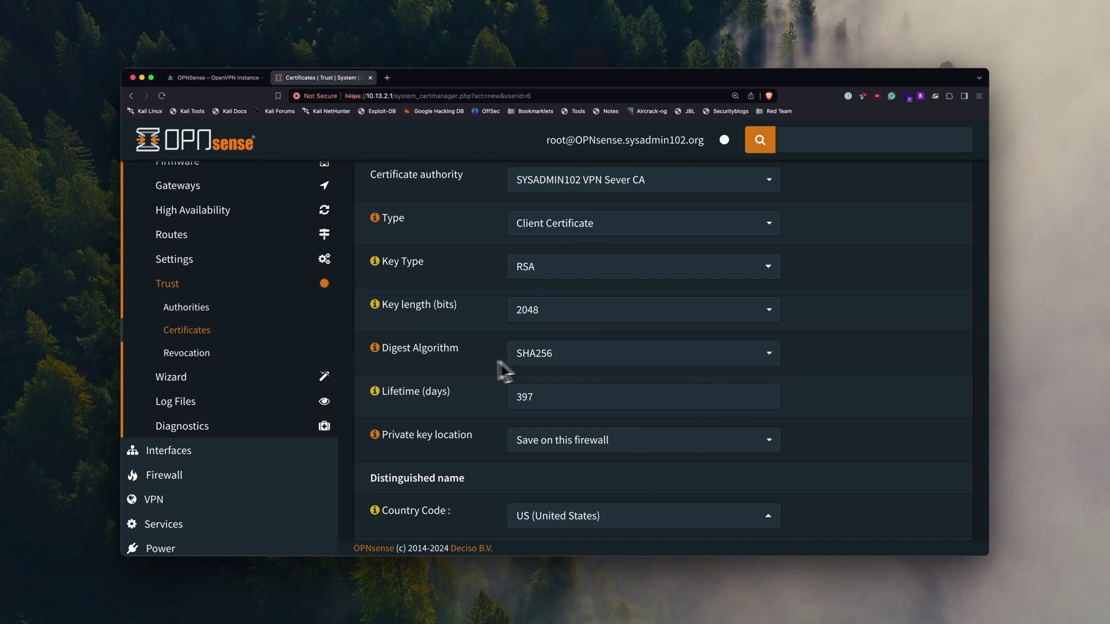
pyautogui.click(558, 359)
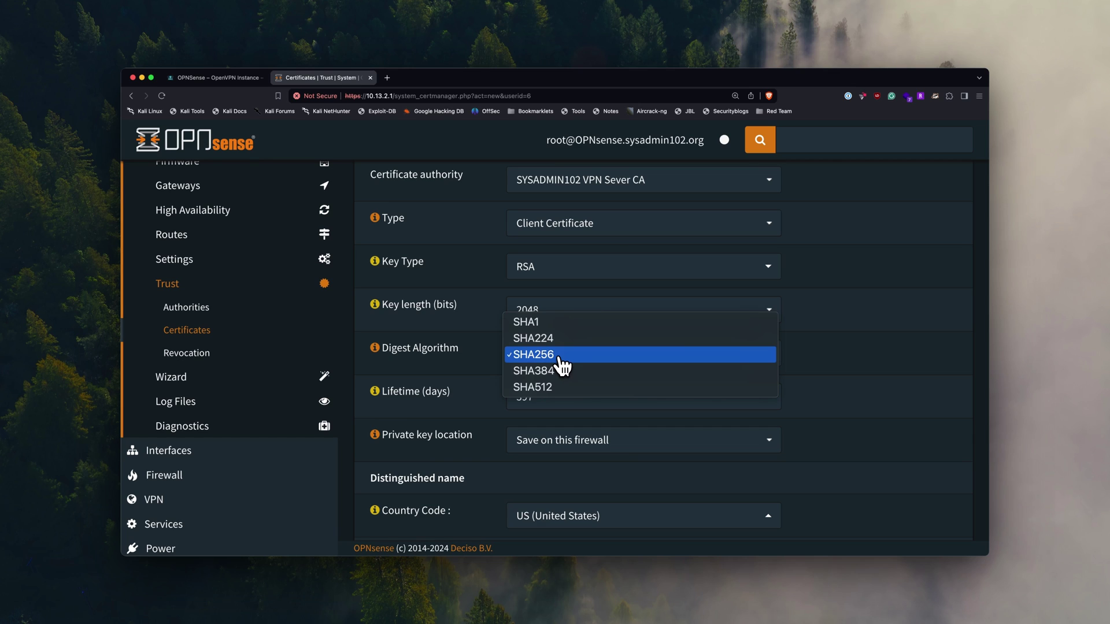
pyautogui.click(551, 388)
# - Enter US, California, San Jose, SYSADMIN102 LLC as distinguished name and save test_user1's certificate
pyautogui.scroll(-1, 602, 380)
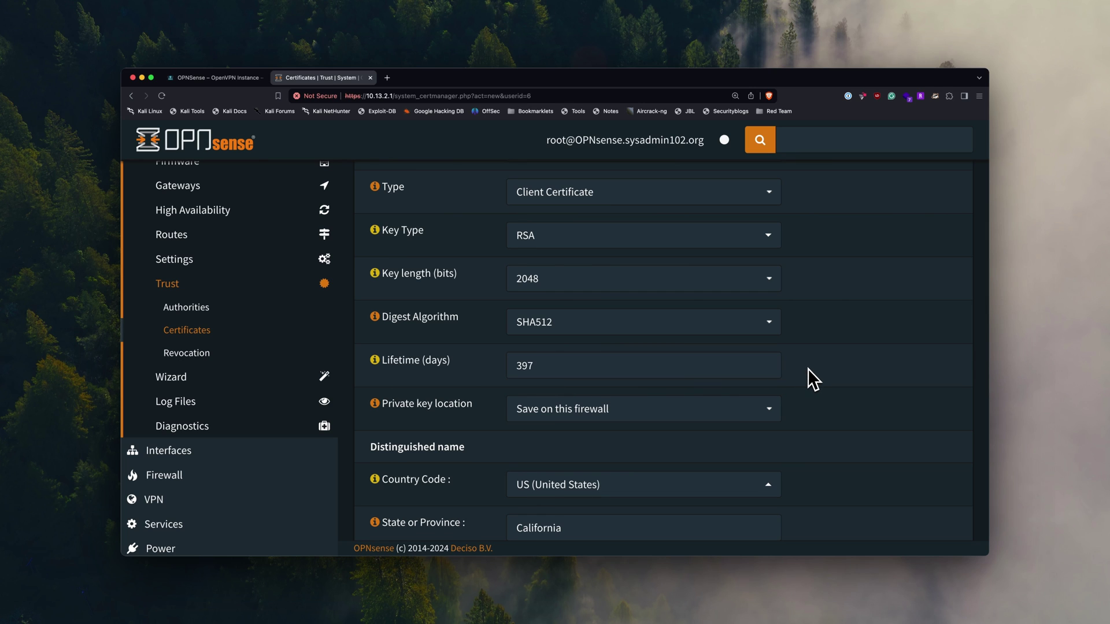
pyautogui.scroll(-3, 807, 369)
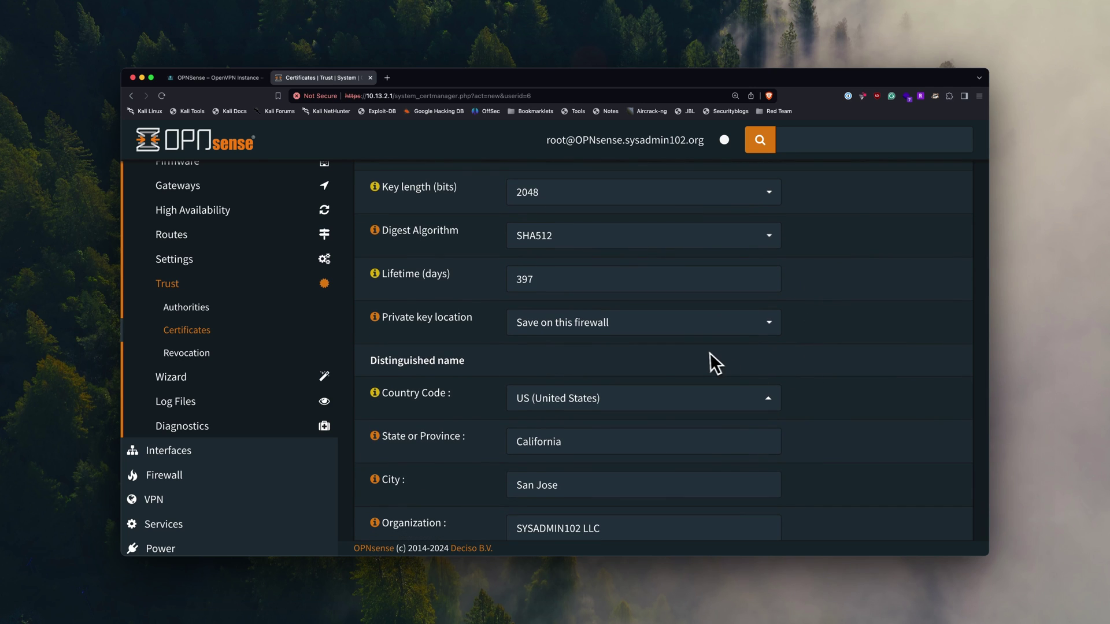
pyautogui.scroll(-7, 709, 364)
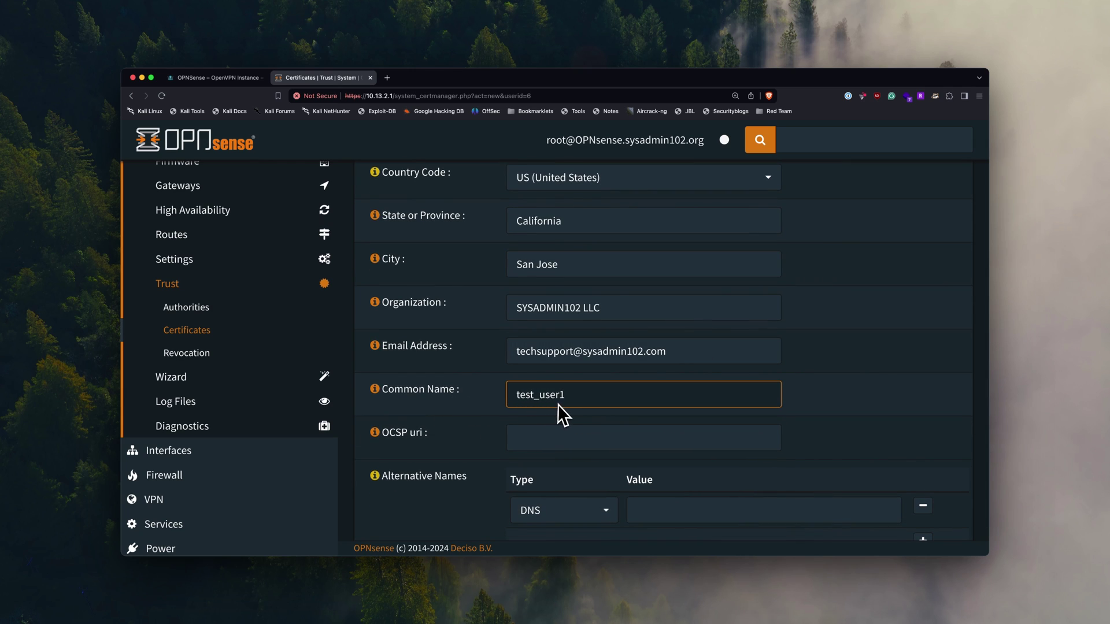
pyautogui.scroll(14, 824, 391)
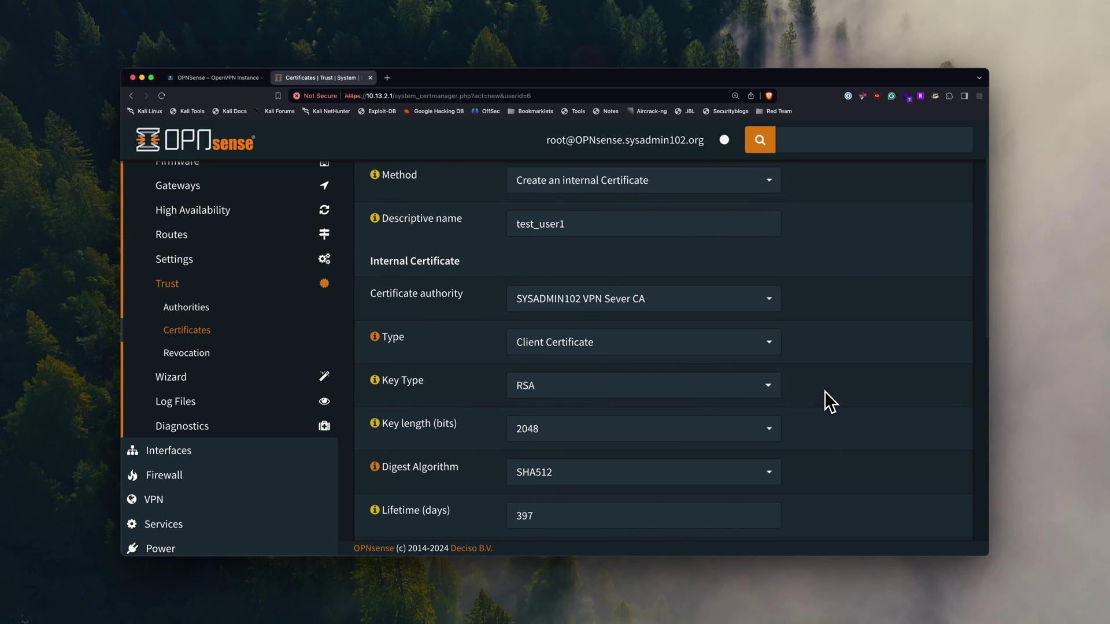
pyautogui.scroll(-13, 522, 239)
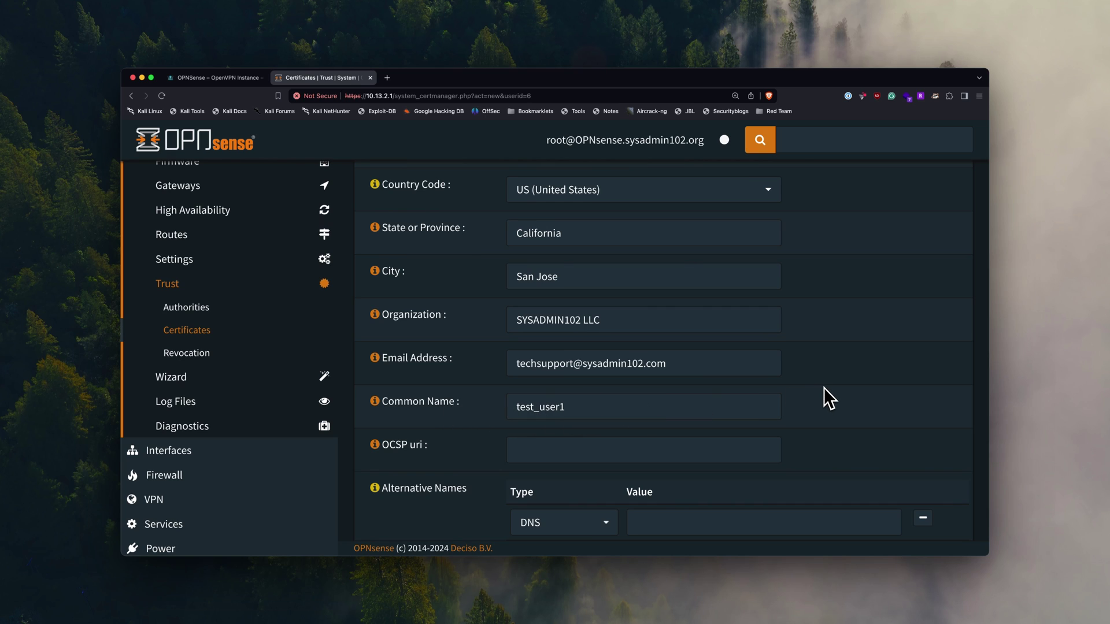
pyautogui.click(437, 409)
pyautogui.scroll(10, 452, 413)
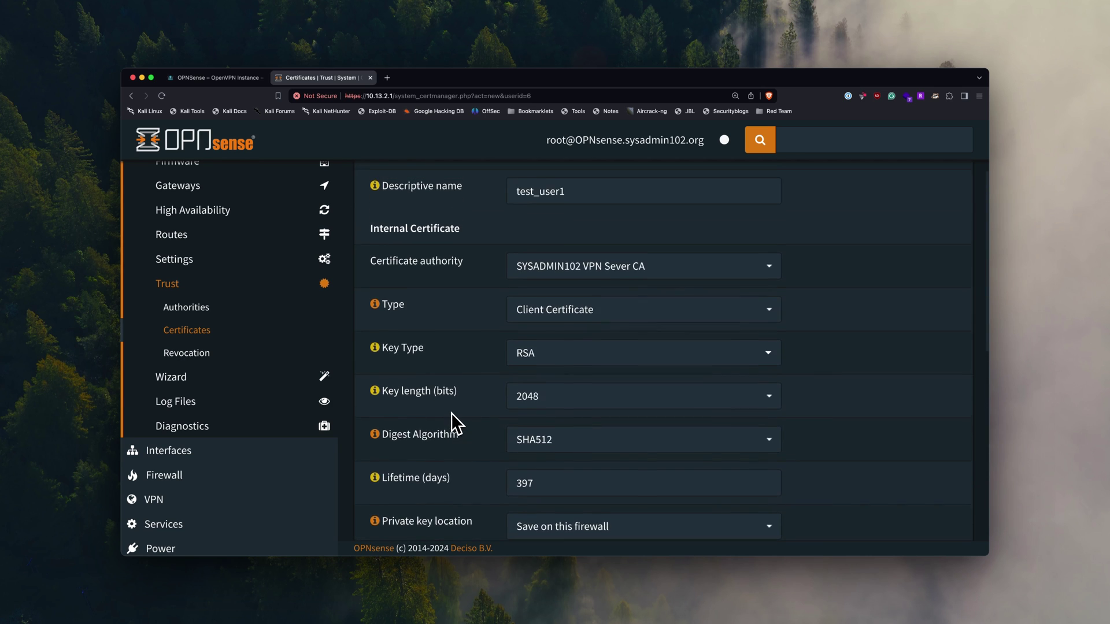
pyautogui.scroll(-6, 451, 413)
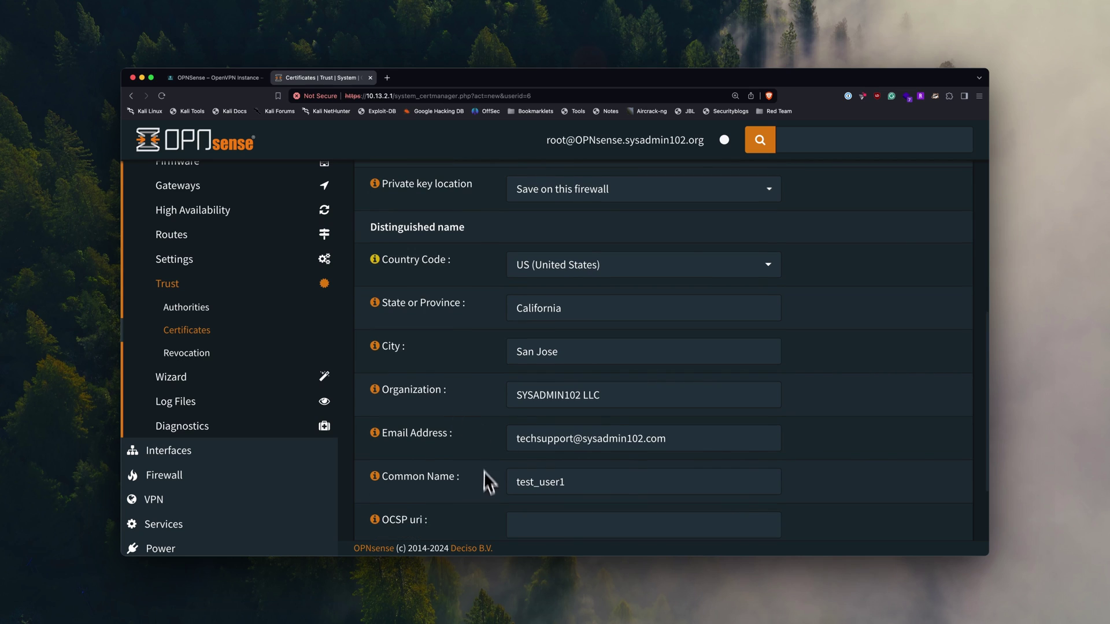
pyautogui.scroll(-2, 486, 496)
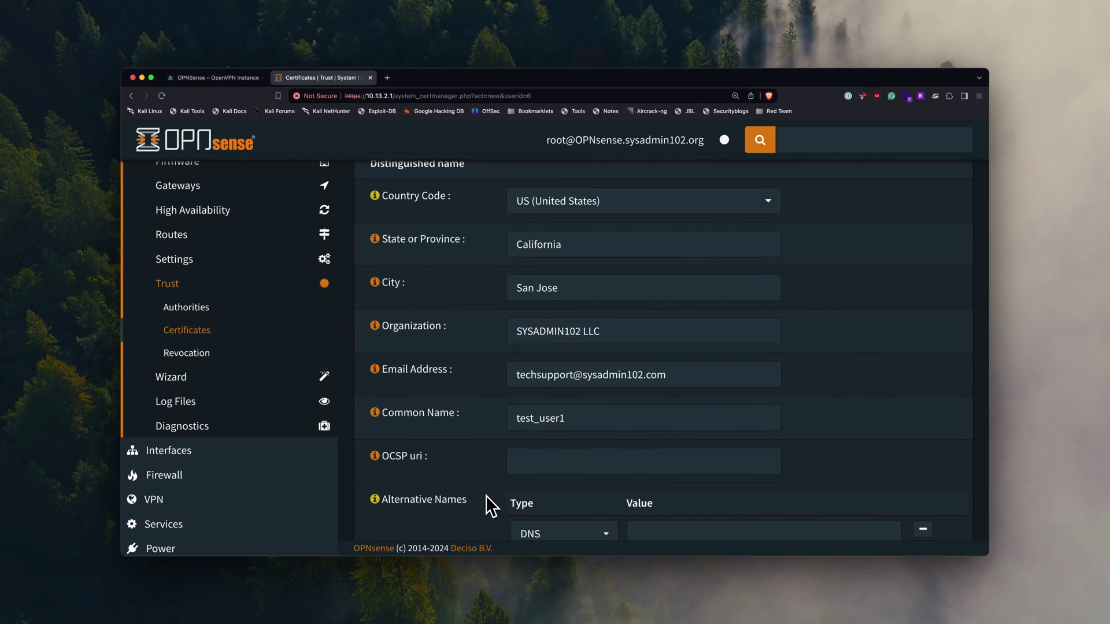
pyautogui.scroll(-3, 486, 496)
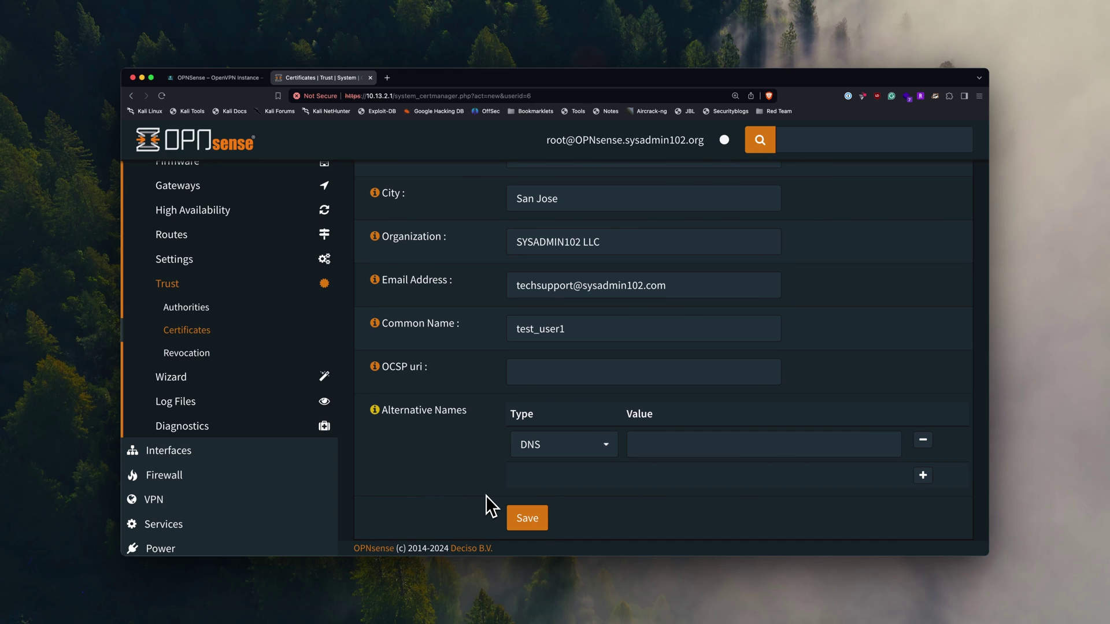
pyautogui.click(534, 527)
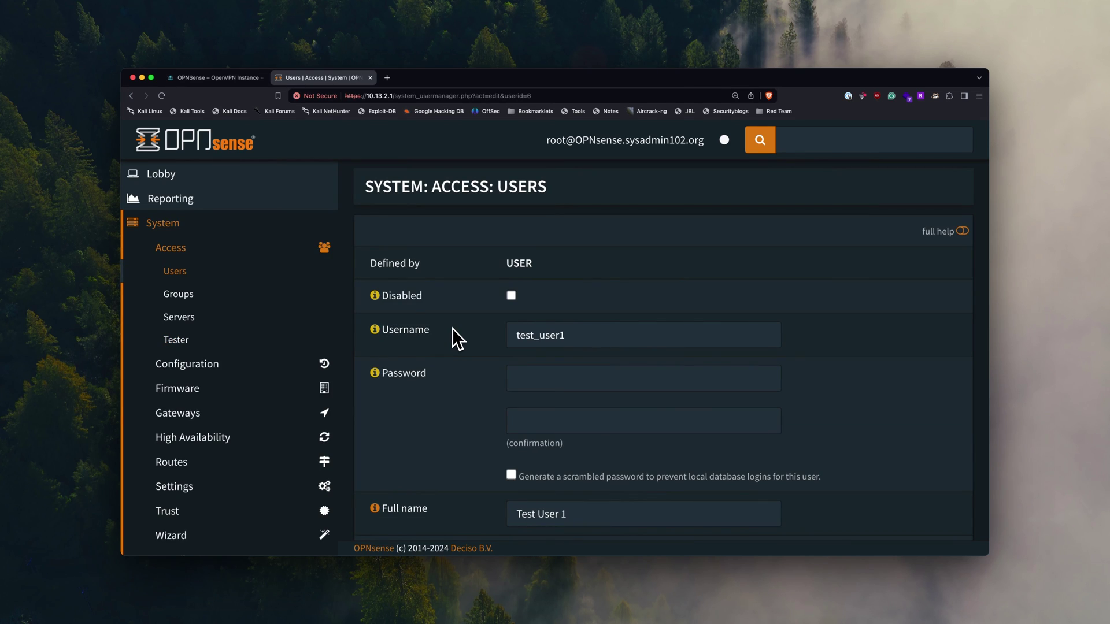
# - Consult the setup guide, then go to VPN > OpenVPN > Instances in OPNsense
pyautogui.click(211, 77)
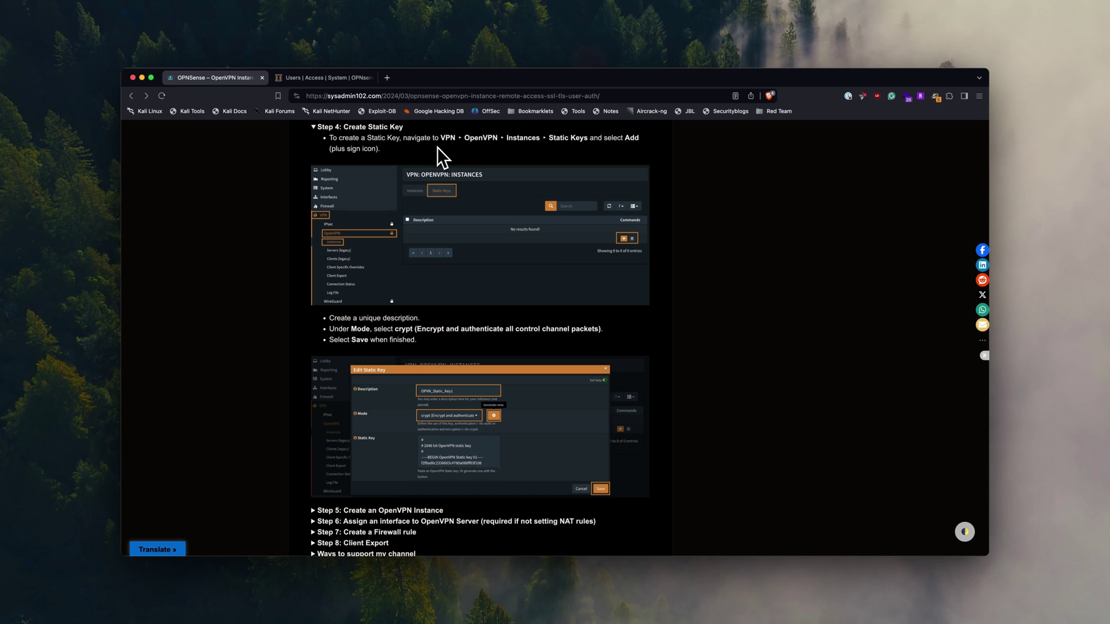
pyautogui.click(324, 78)
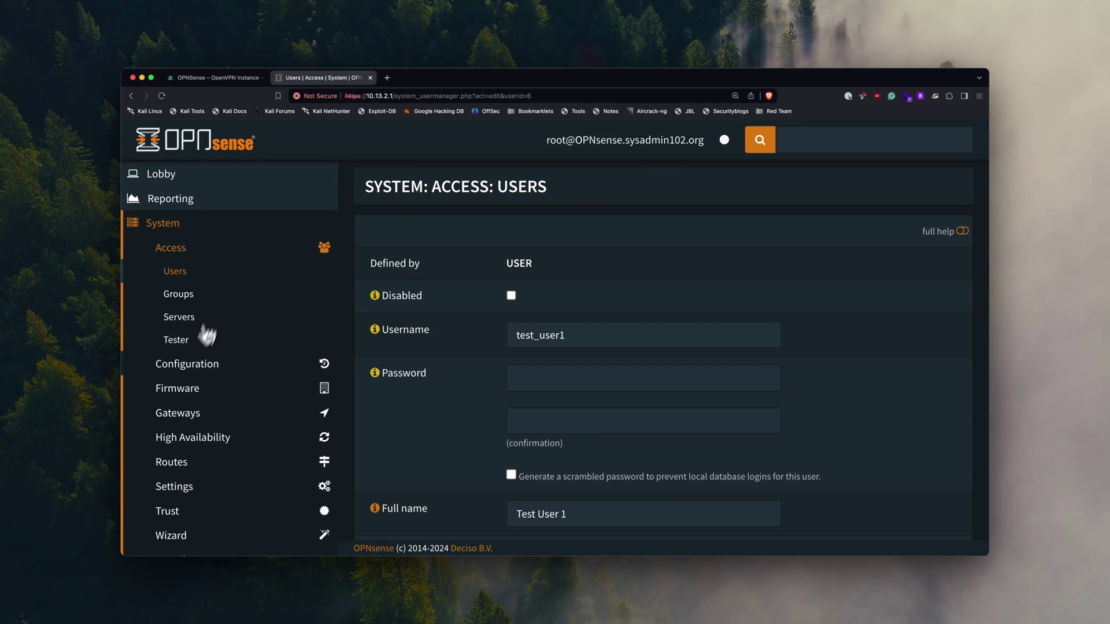
pyautogui.scroll(-4, 193, 356)
pyautogui.click(158, 454)
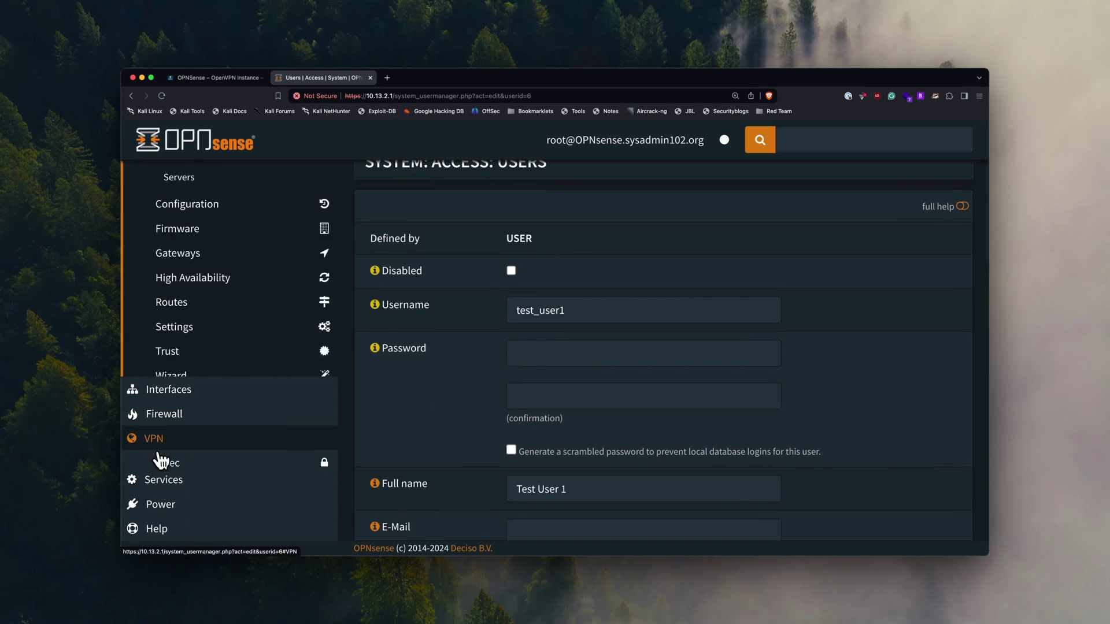
pyautogui.click(191, 350)
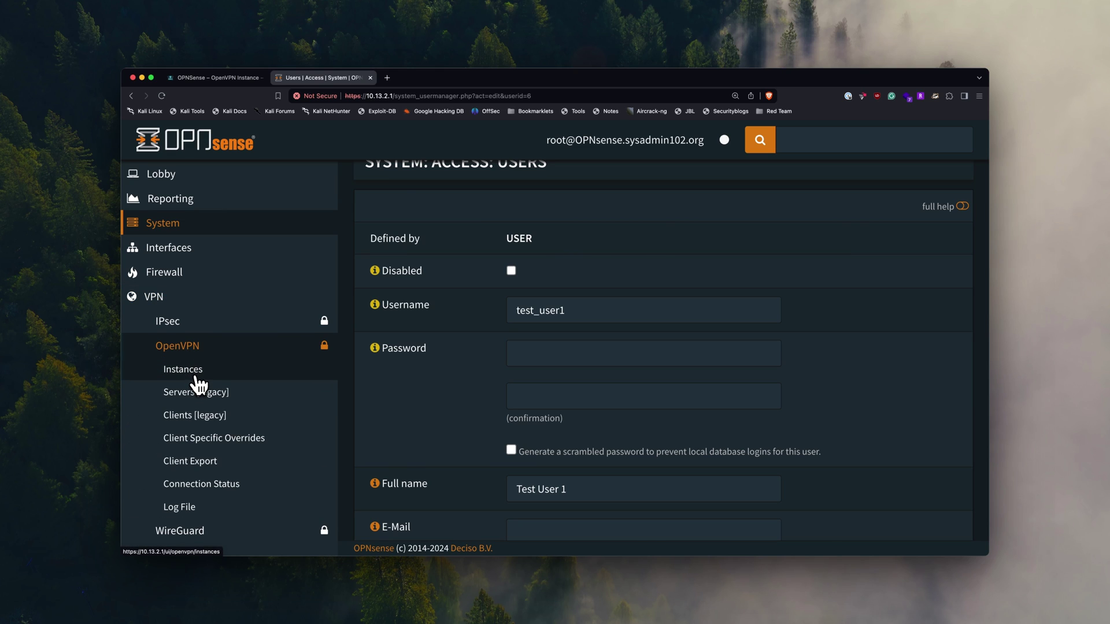
pyautogui.click(195, 374)
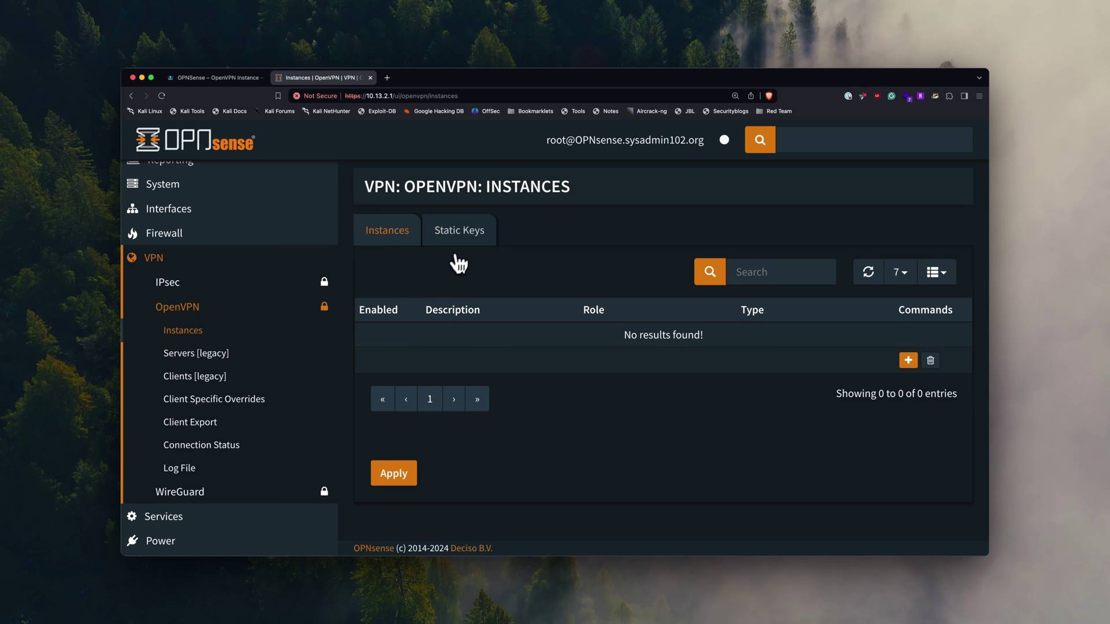
# - Add static key 'OpenVPN_Key_1' in crypt mode with a newly generated key and save it
pyautogui.click(464, 248)
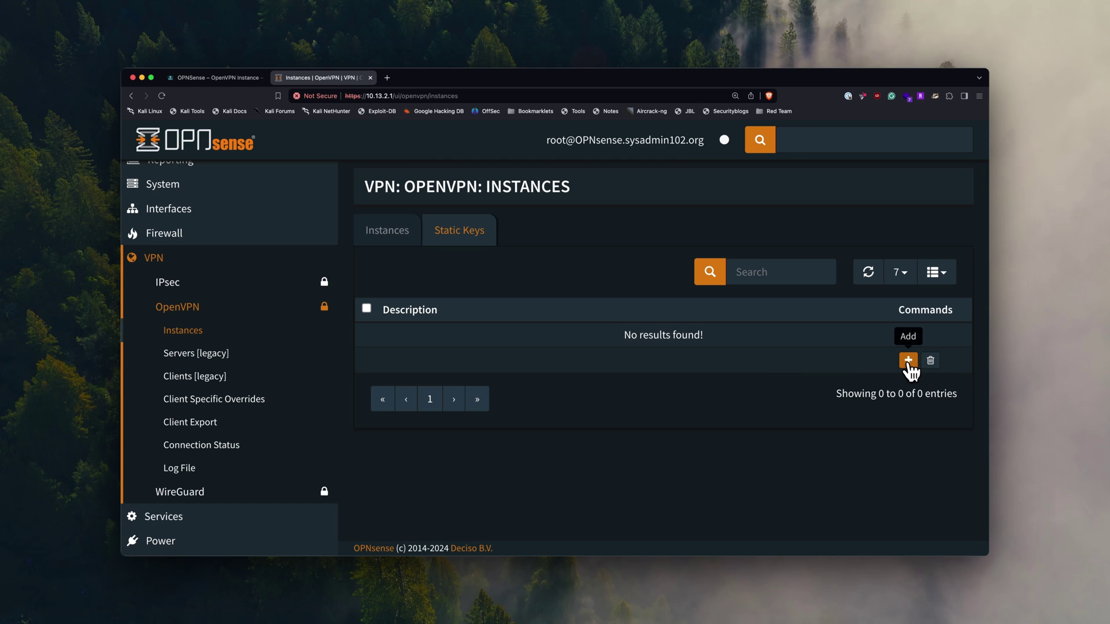
pyautogui.click(909, 361)
pyautogui.click(544, 255)
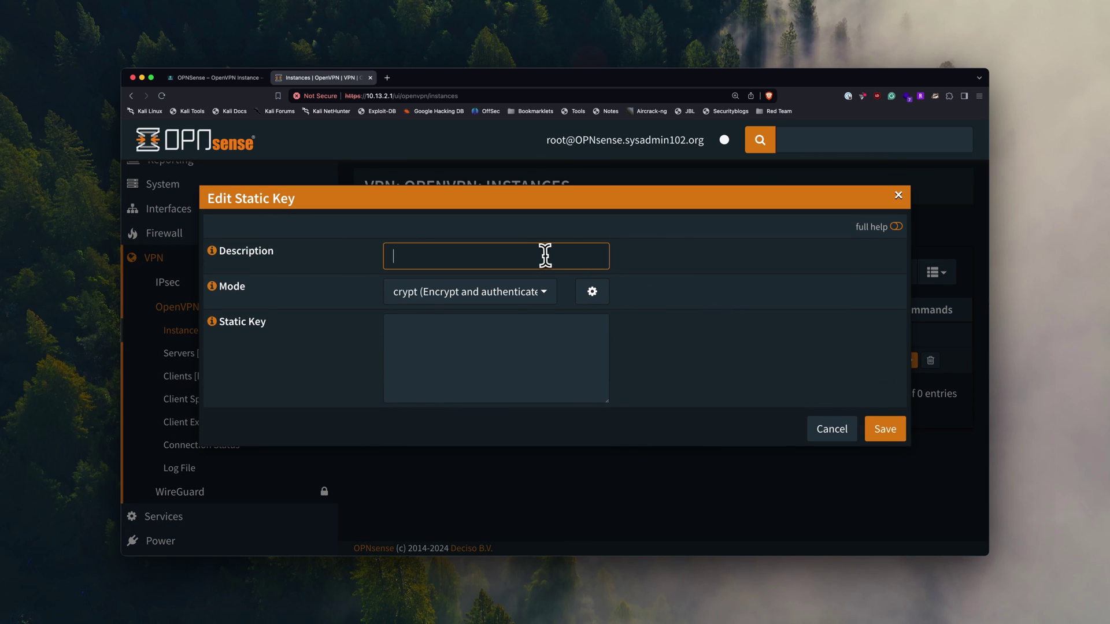
pyautogui.write('OpenVPN ')
pyautogui.write('Key_1')
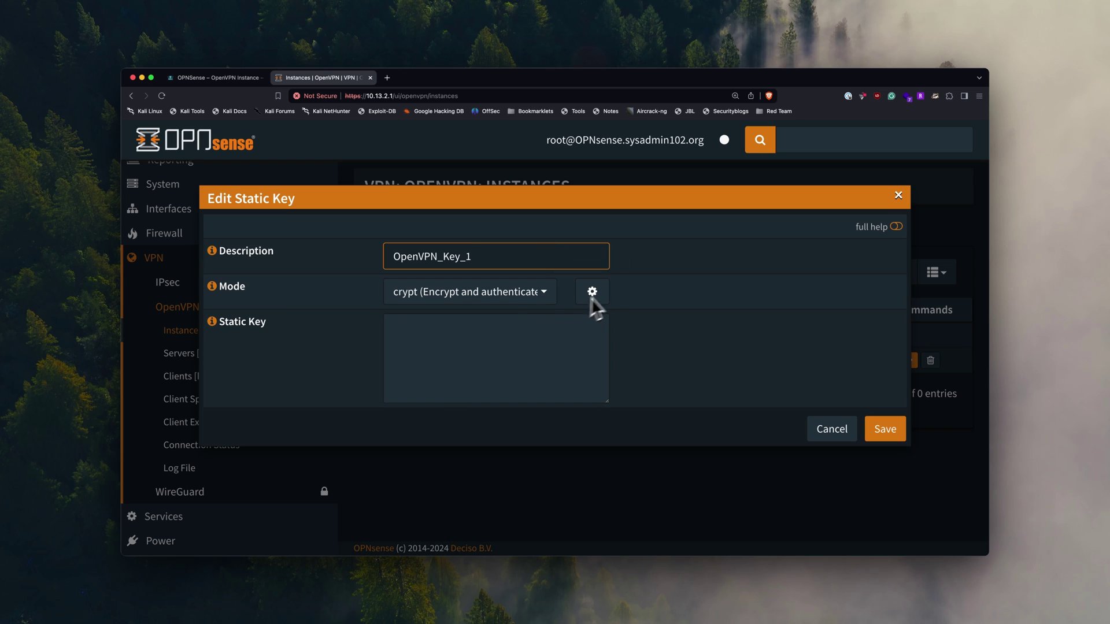
pyautogui.click(526, 294)
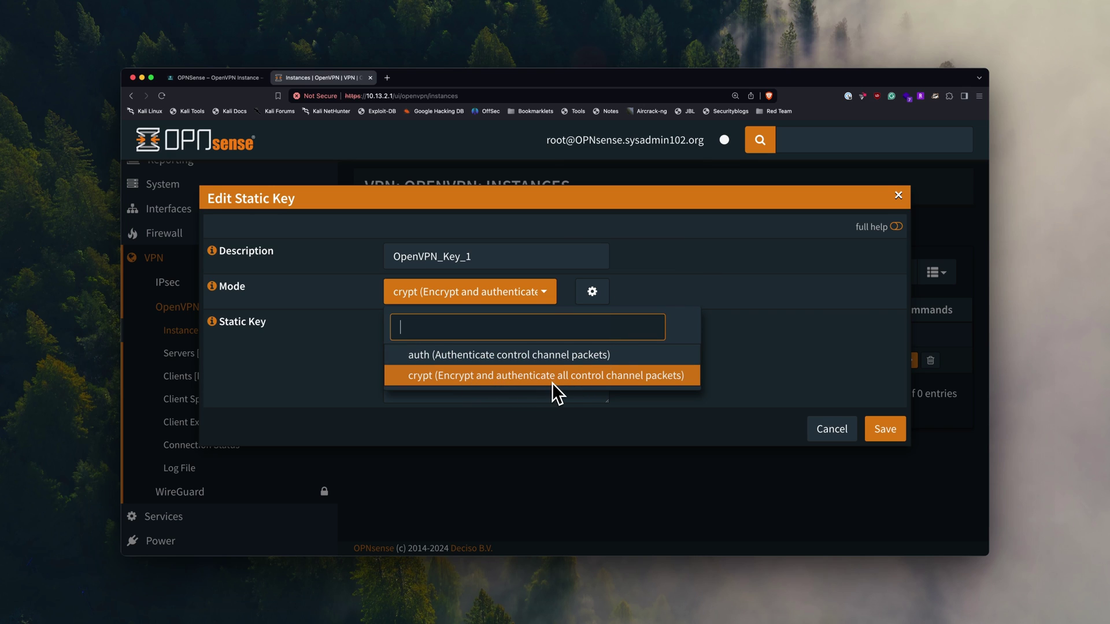
pyautogui.click(649, 286)
pyautogui.click(607, 293)
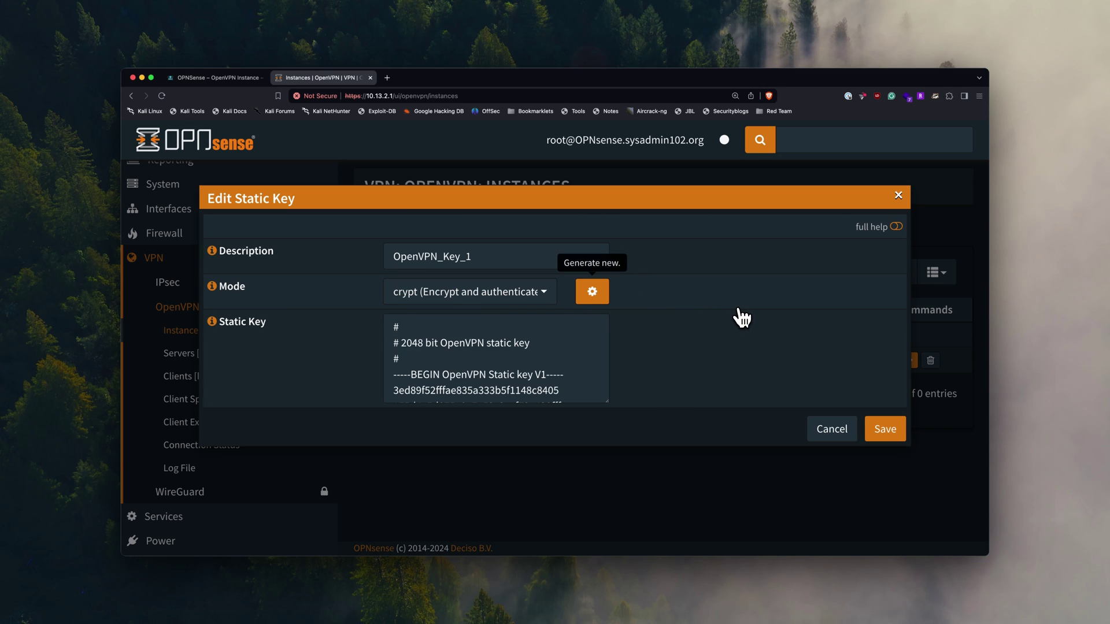
pyautogui.click(889, 440)
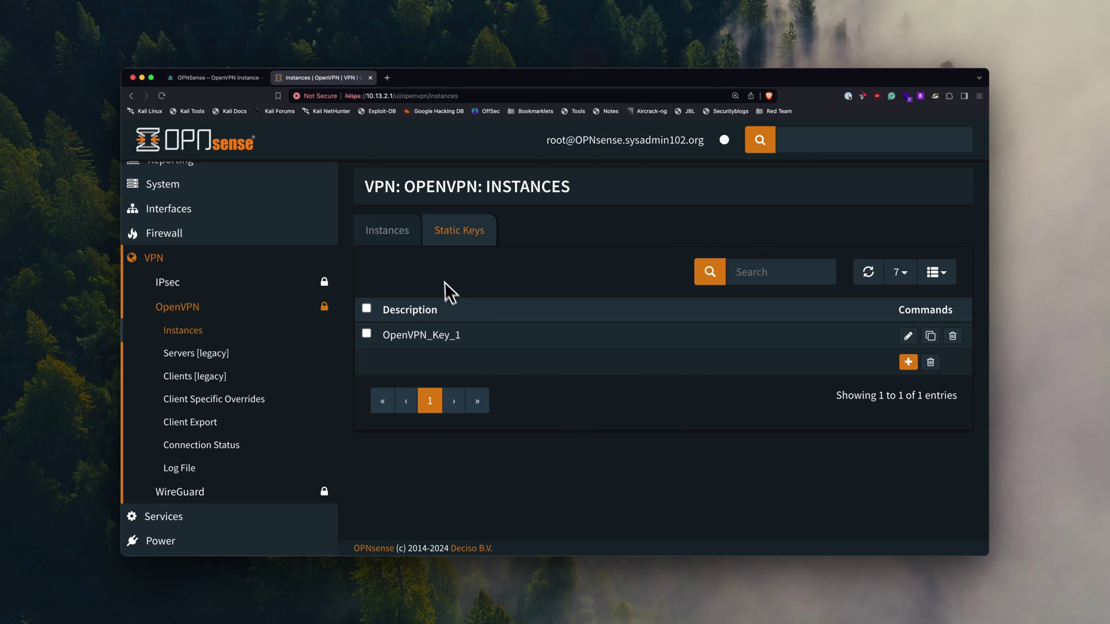
# - Return to the instances list and review the guide's instance-creation steps
pyautogui.click(381, 247)
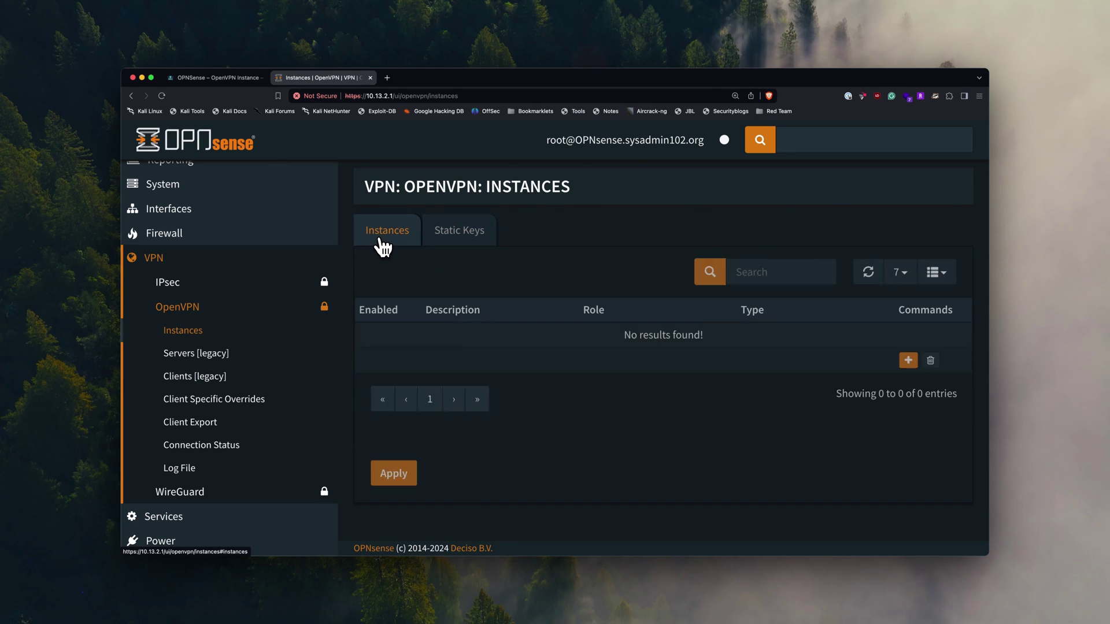
pyautogui.click(203, 78)
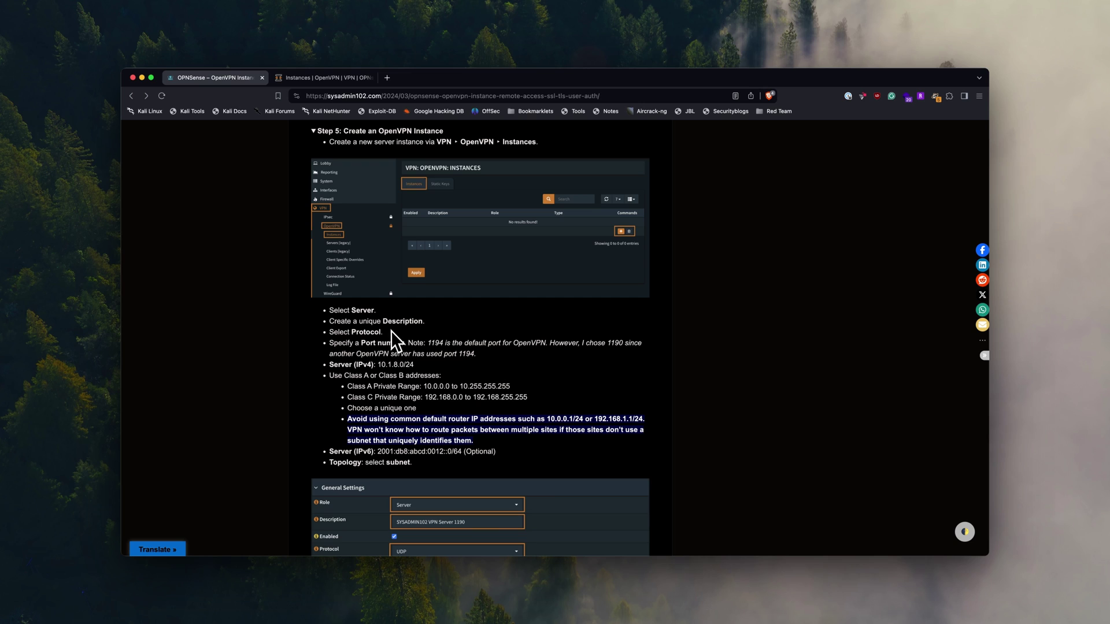
pyautogui.click(324, 78)
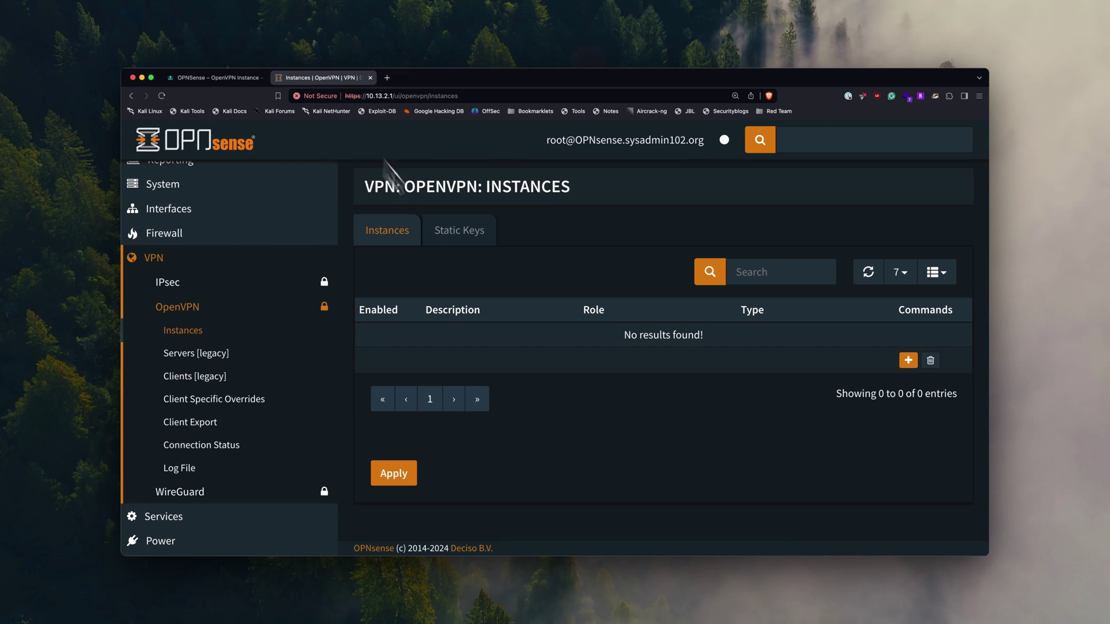
# - Add a server instance described 'SYSADMIN102 VPN Server 1190' listening on port 1190
pyautogui.click(908, 360)
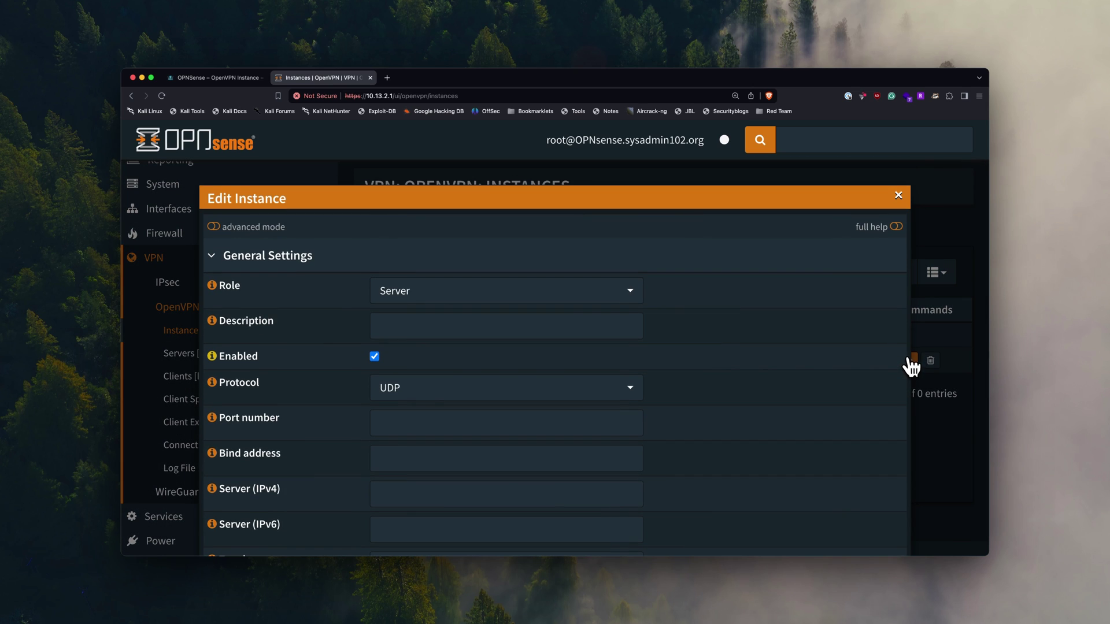
pyautogui.click(570, 330)
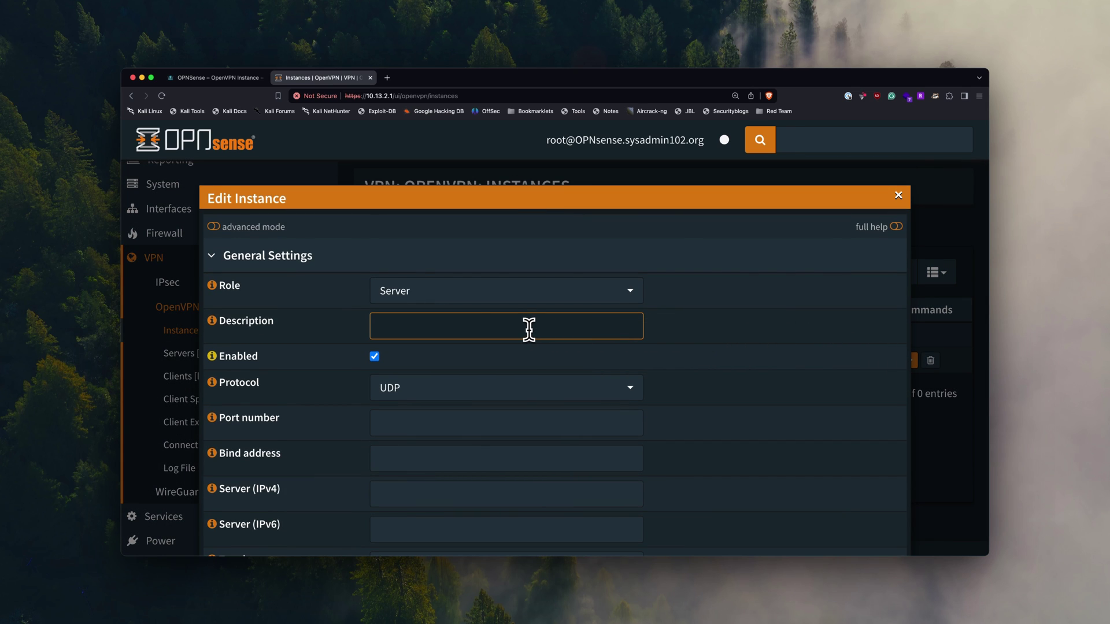
pyautogui.write('SYSADMIN102 VPN Server')
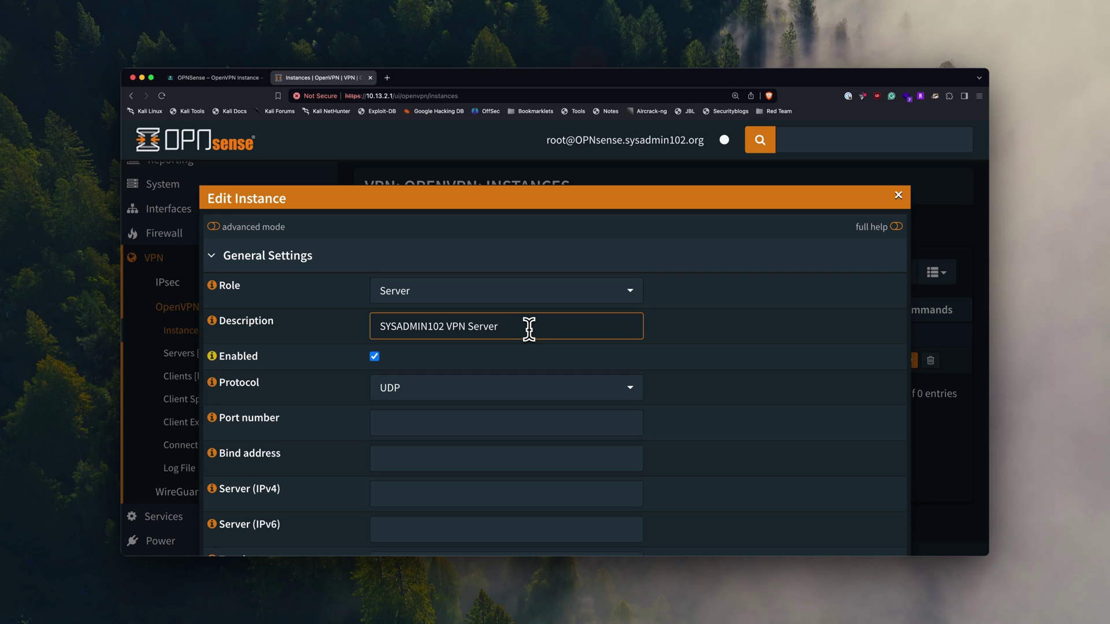
pyautogui.write(' 1190')
pyautogui.scroll(-2, 528, 329)
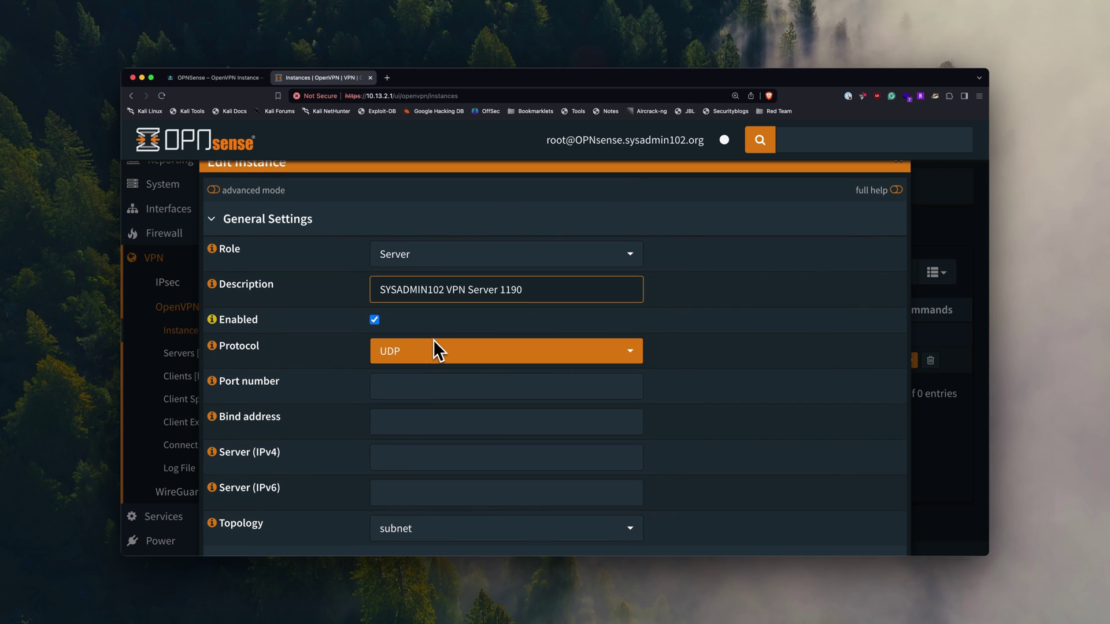
pyautogui.click(440, 390)
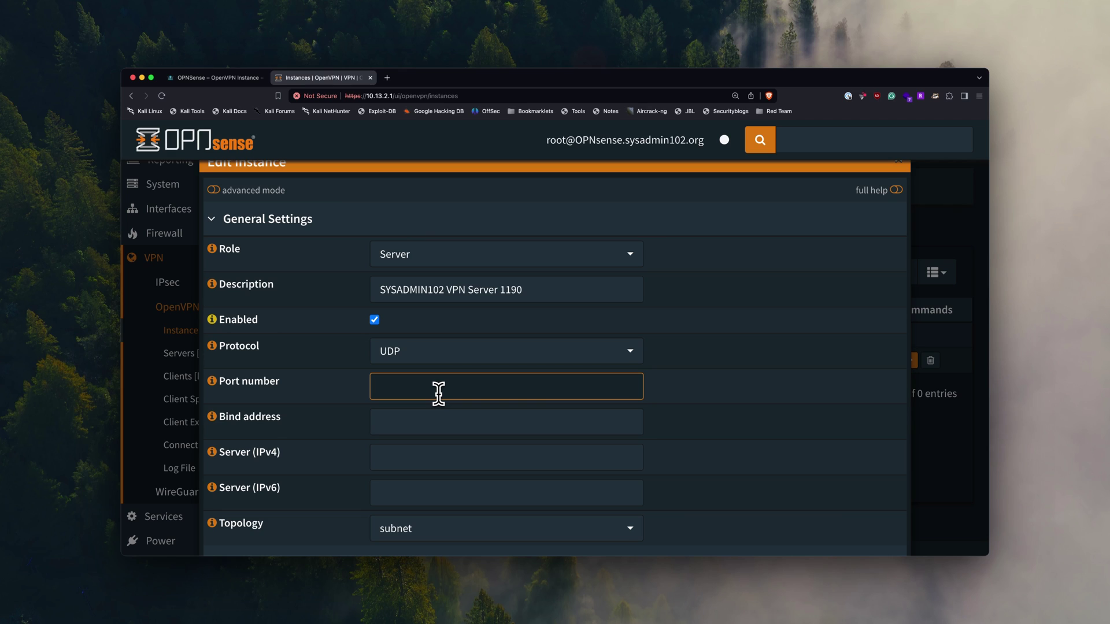
pyautogui.write('1190')
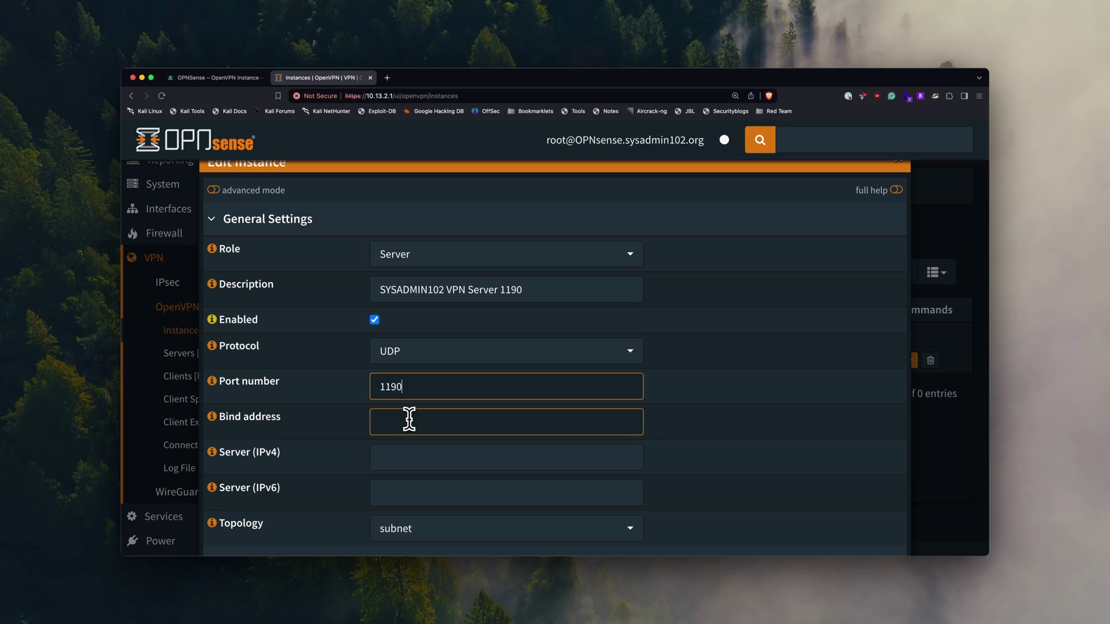
# - Enter 10.1.8.0/24 as the Server (IPv4) tunnel network, then check the guide's recommended settings
pyautogui.click(409, 419)
pyautogui.scroll(-2, 410, 419)
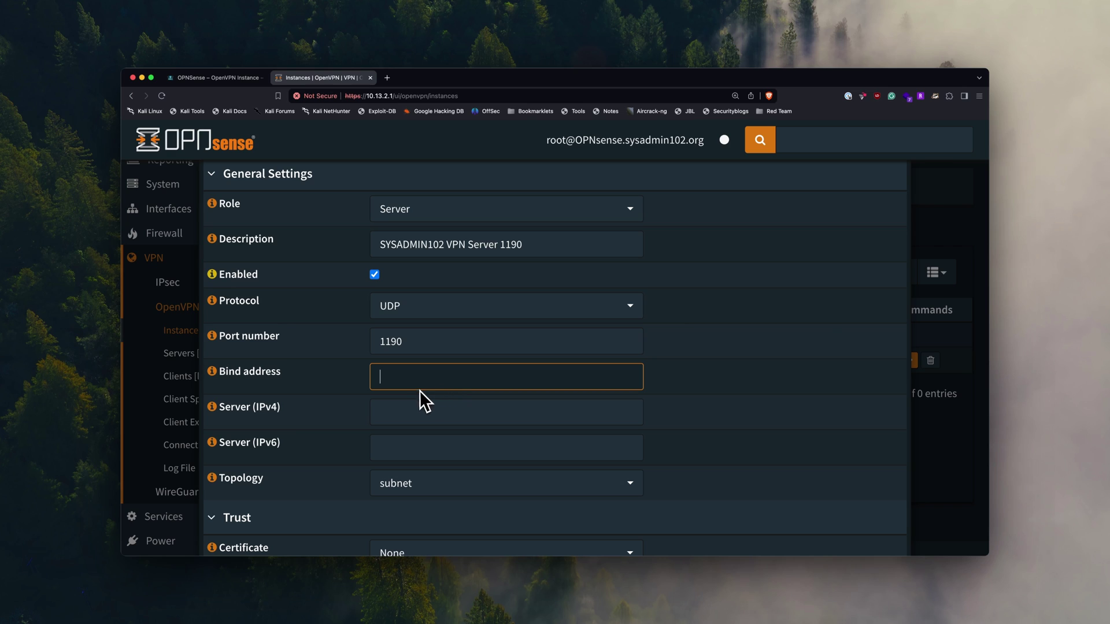
pyautogui.click(406, 410)
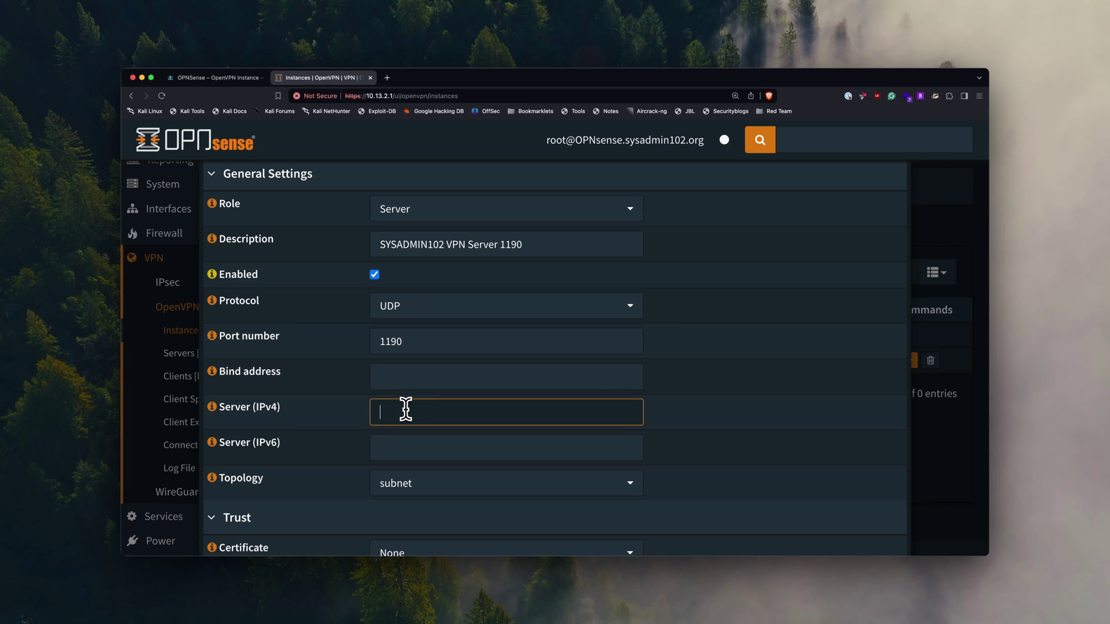
pyautogui.write('10')
pyautogui.write('.1.')
pyautogui.write('10')
pyautogui.write('/24')
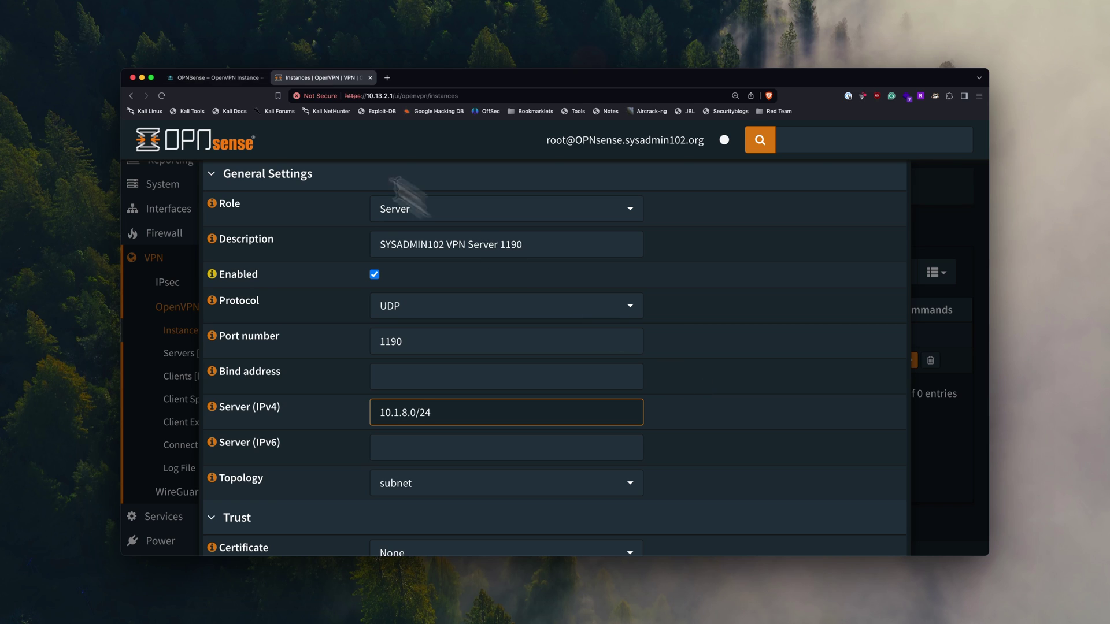
pyautogui.click(196, 78)
pyautogui.scroll(-2, 397, 370)
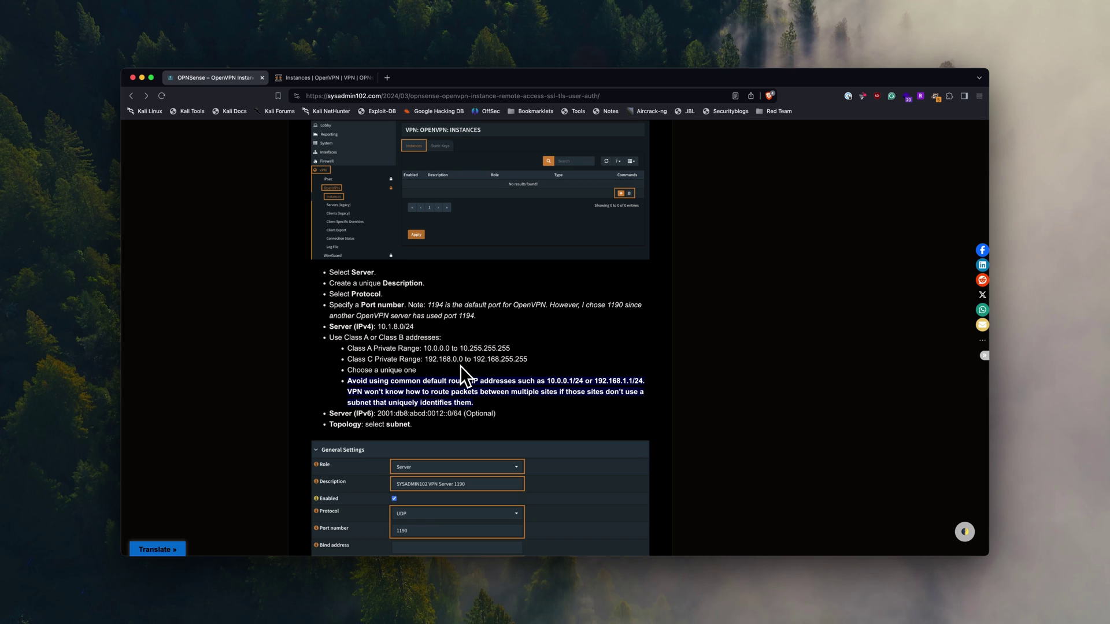
# - Copy 2001:db8:abcd:0012::0/64 from the guide into the Server (IPv6) field
pyautogui.scroll(-1, 461, 366)
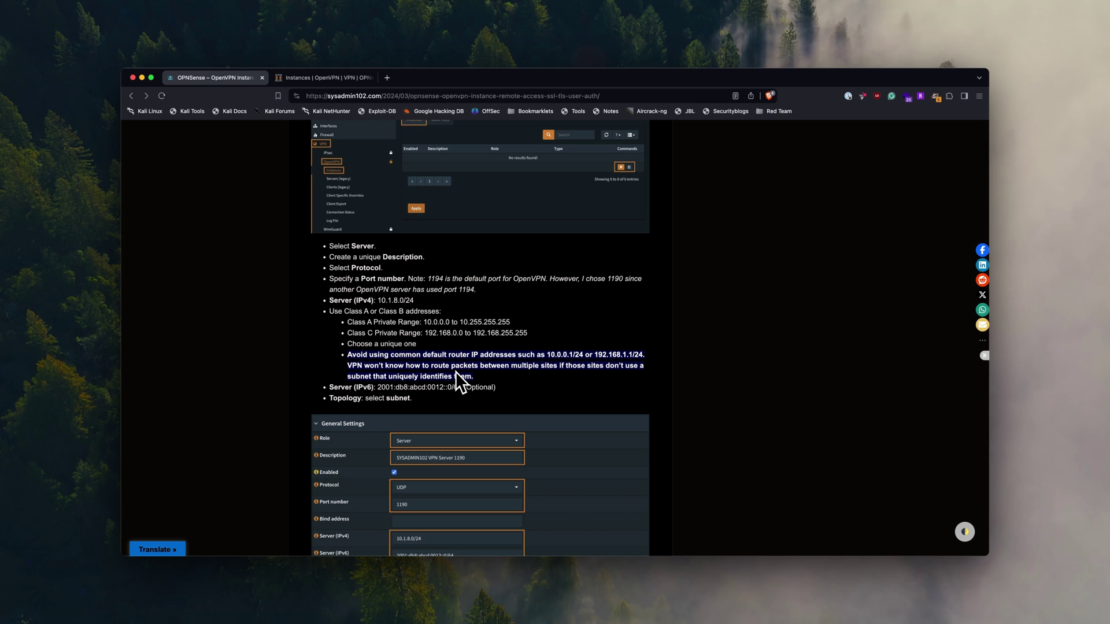
pyautogui.scroll(-2, 452, 355)
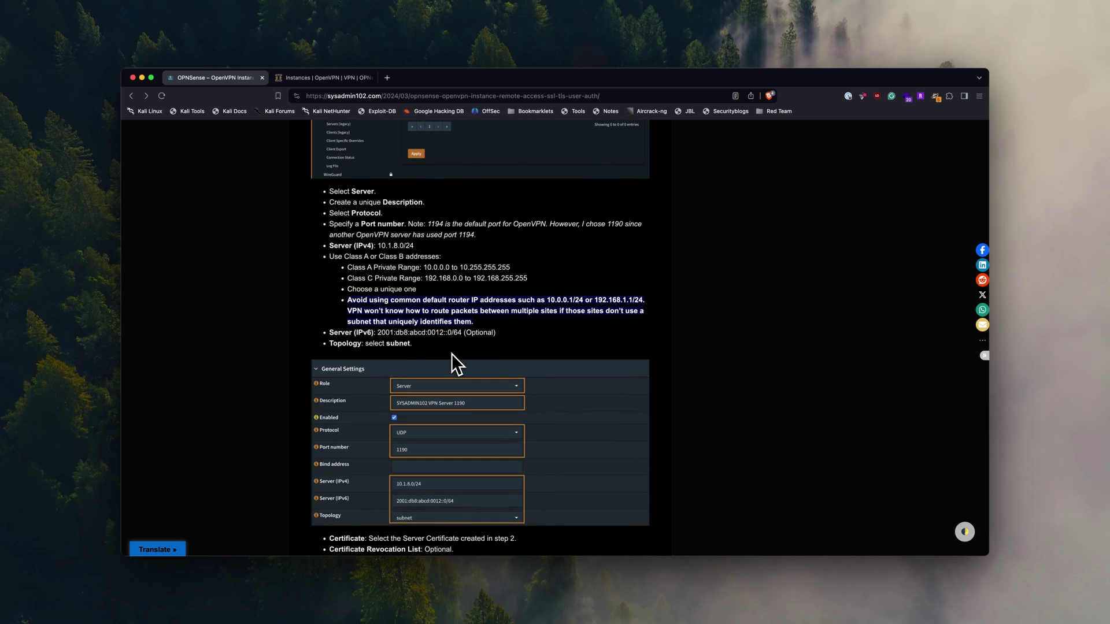
pyautogui.click(339, 80)
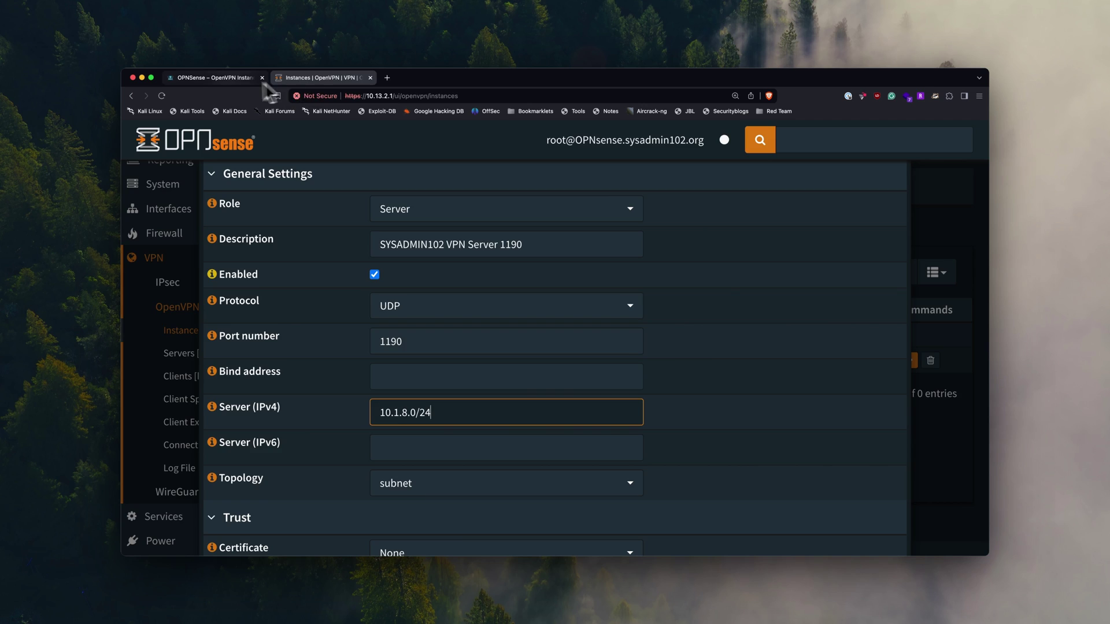
pyautogui.click(231, 79)
pyautogui.moveTo(378, 333); pyautogui.dragTo(461, 334)
pyautogui.press('super+c')
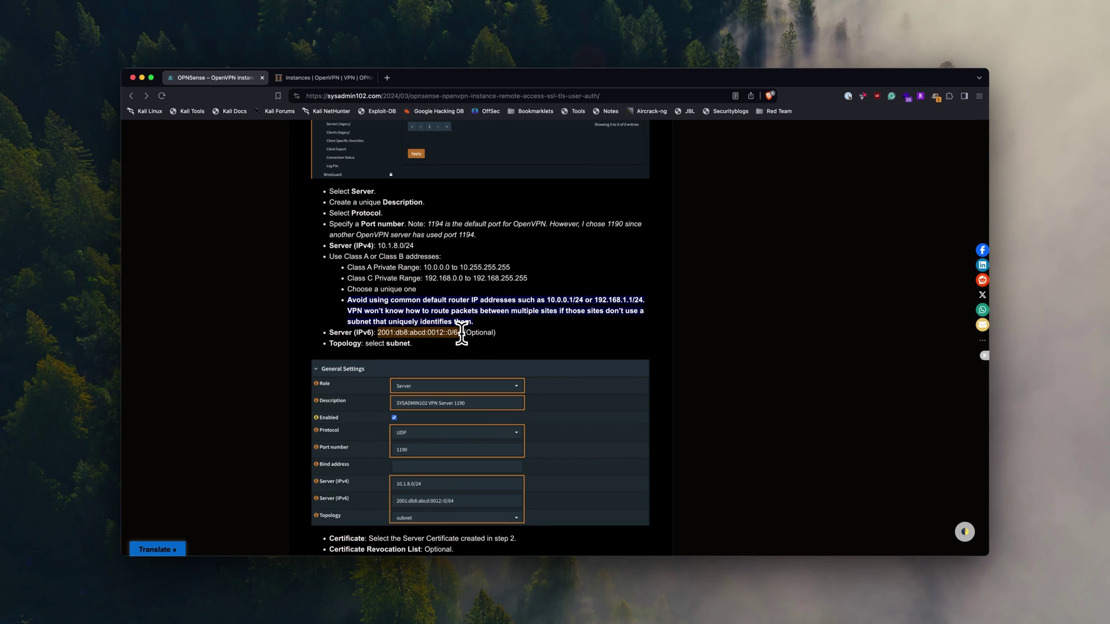
pyautogui.click(324, 79)
pyautogui.click(453, 444)
pyautogui.press('super+v')
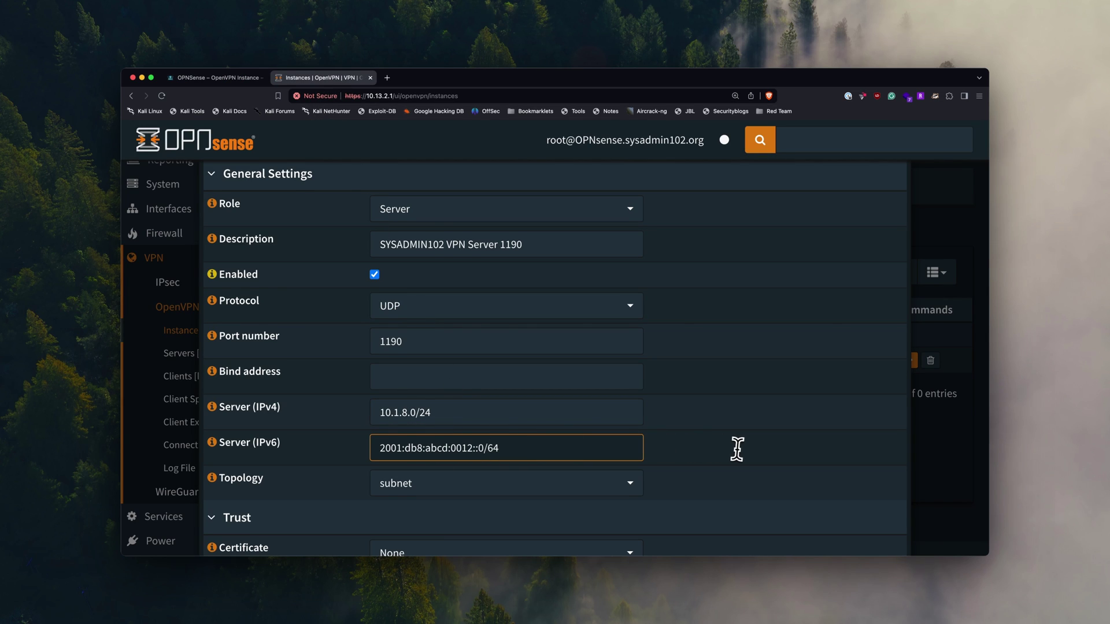
pyautogui.scroll(-2, 737, 450)
# - Select SYSADMIN102 VPN Server Cert with certificate depth One (Client+Server)
pyautogui.scroll(-2, 738, 449)
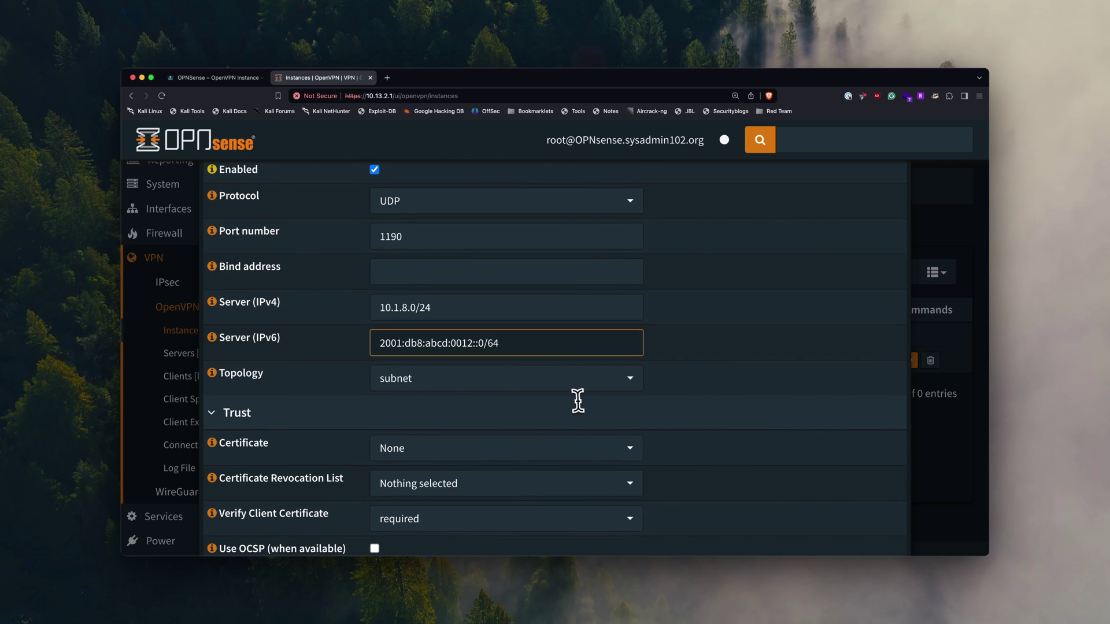
pyautogui.scroll(-2, 706, 426)
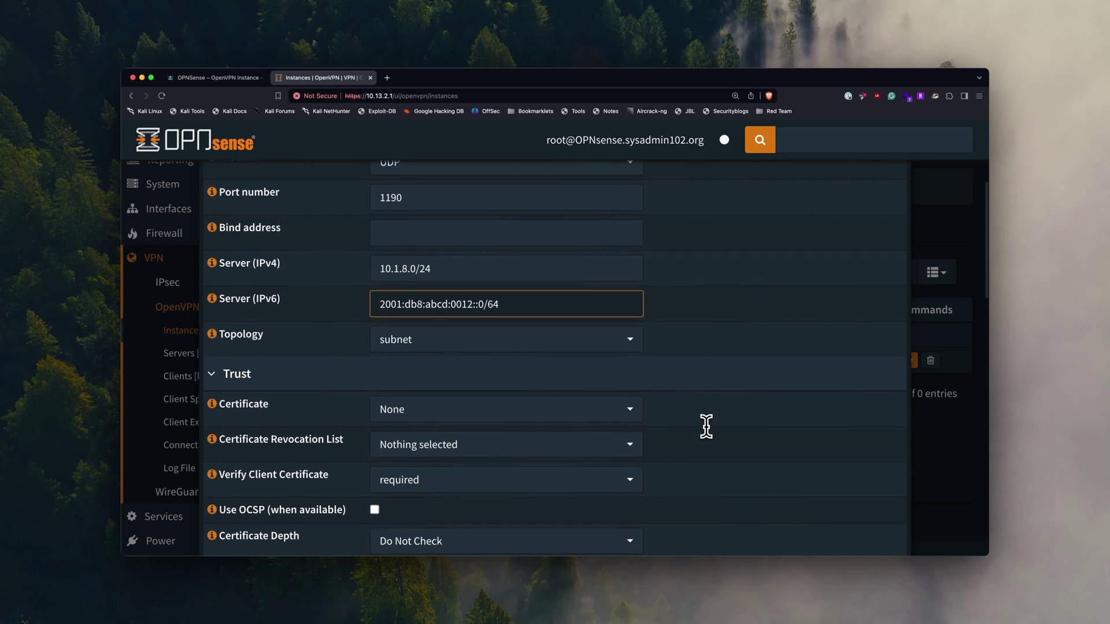
pyautogui.scroll(-3, 706, 426)
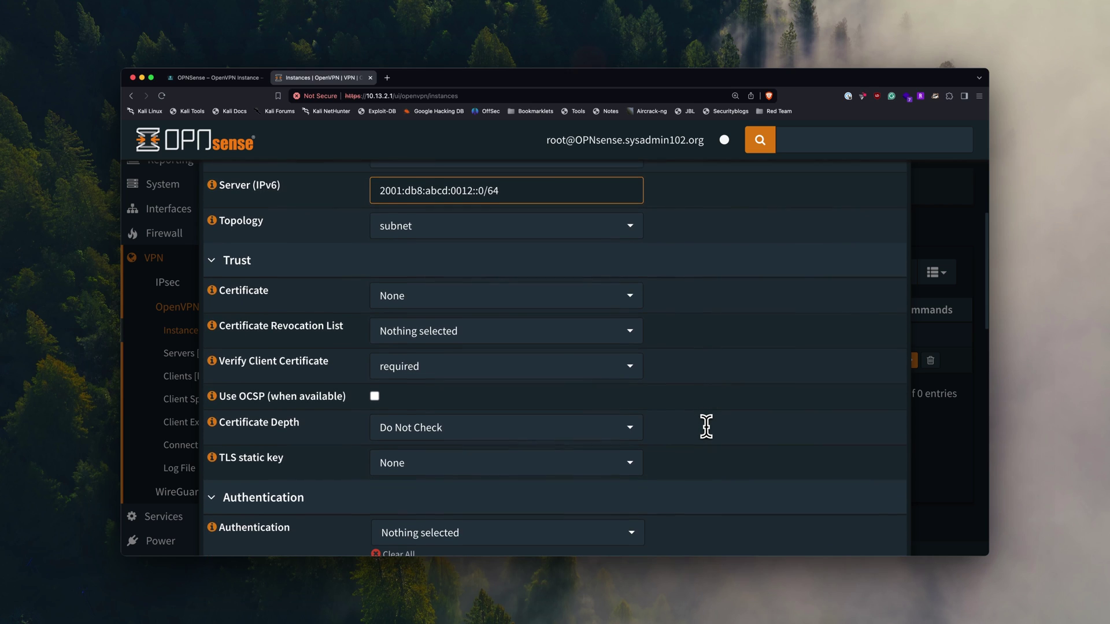
pyautogui.click(581, 311)
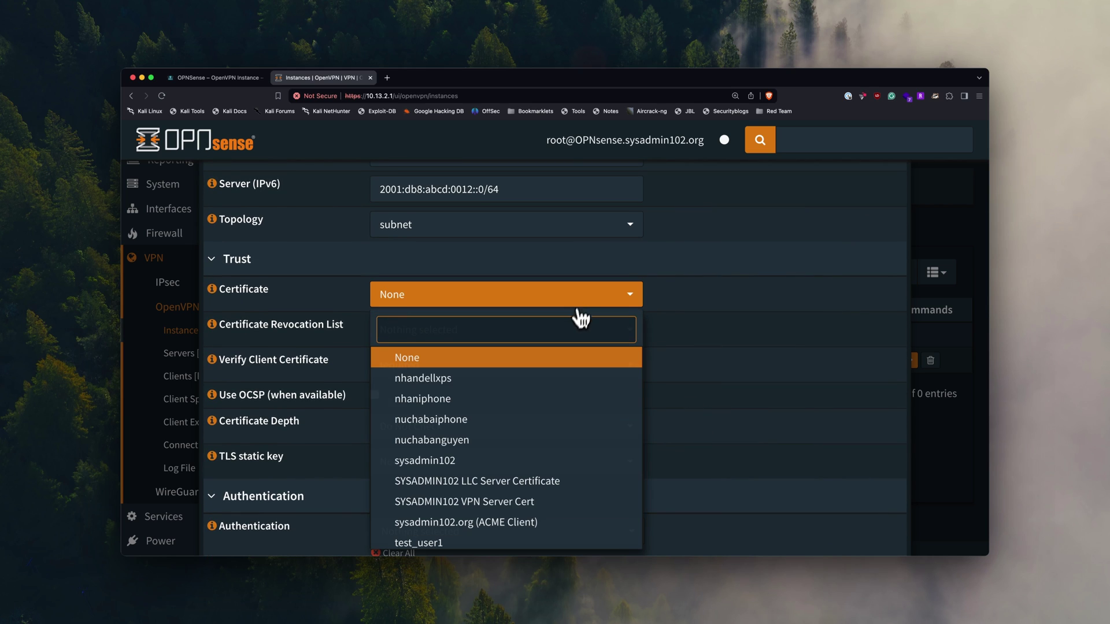
pyautogui.scroll(-1, 556, 413)
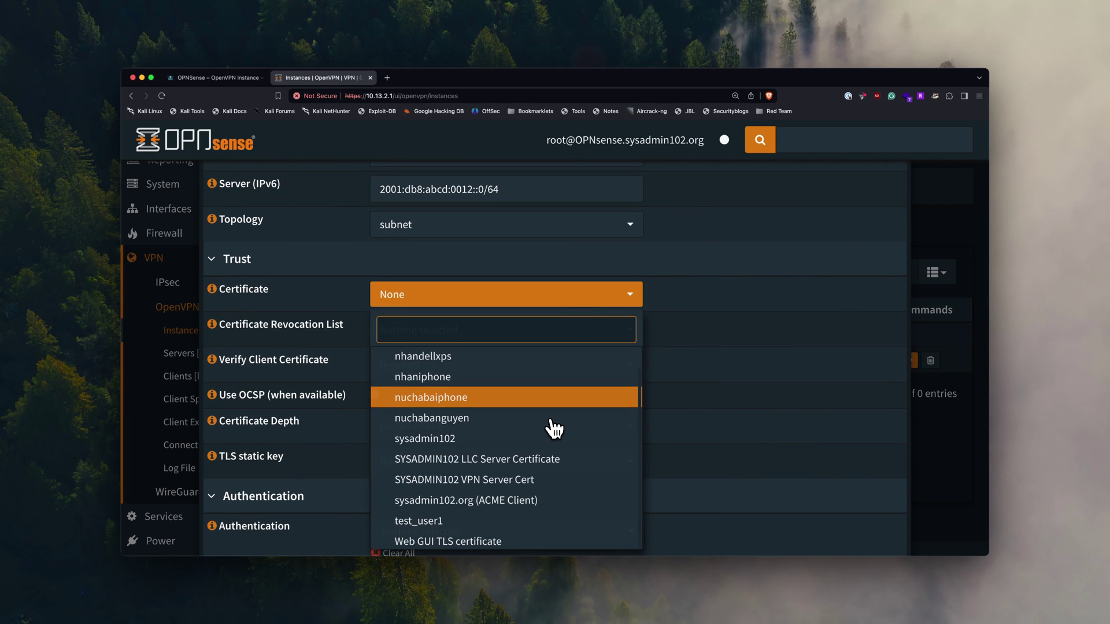
pyautogui.click(526, 488)
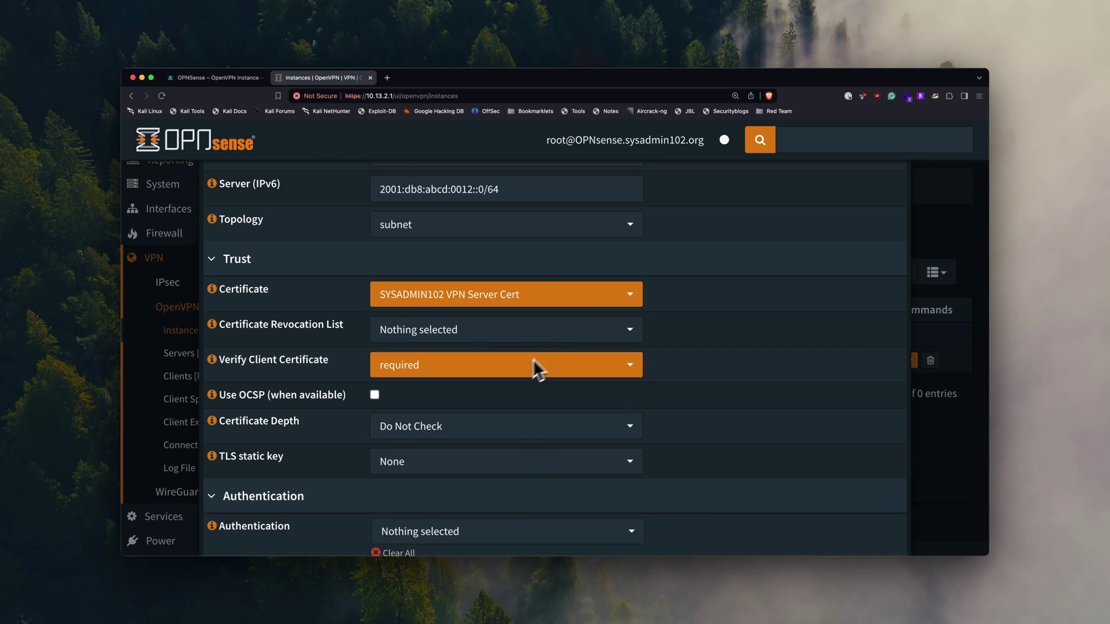
pyautogui.scroll(-1, 491, 397)
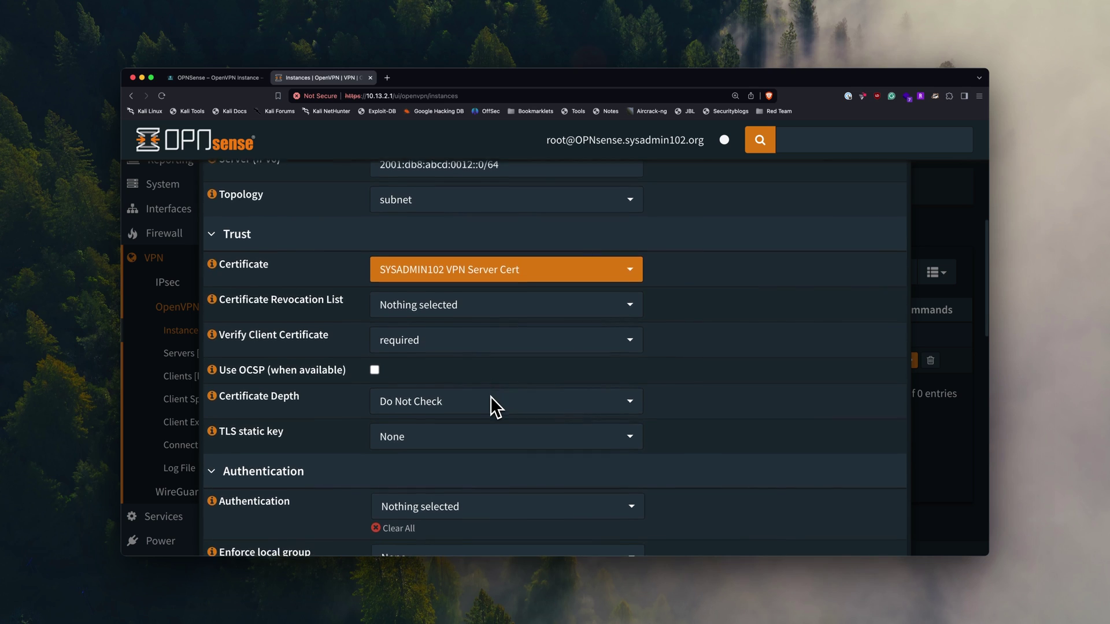
pyautogui.scroll(-2, 490, 397)
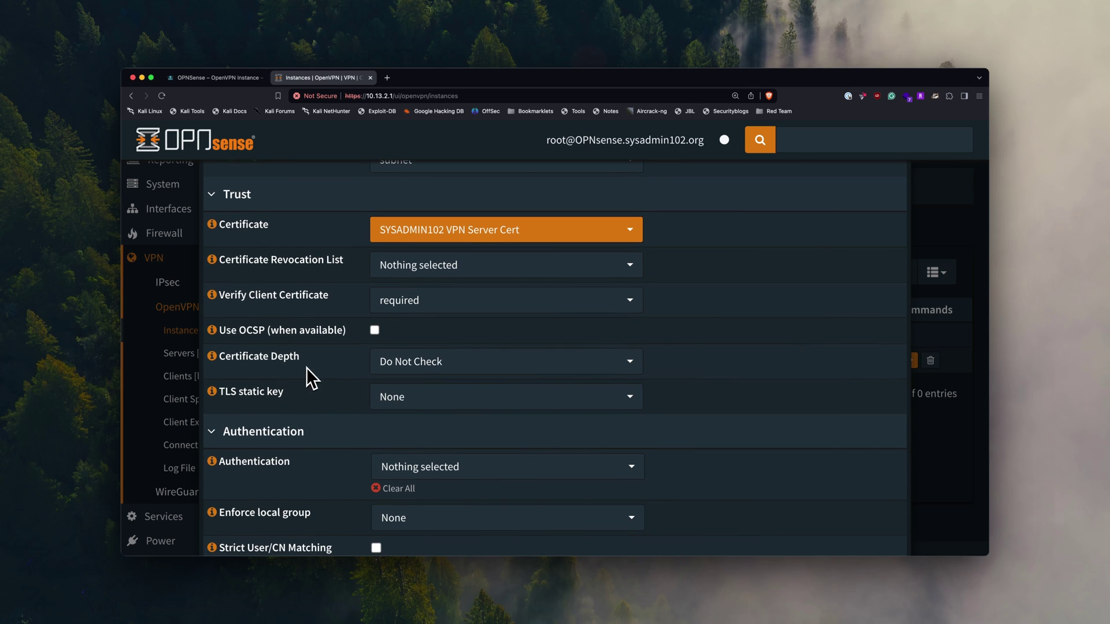
pyautogui.click(445, 366)
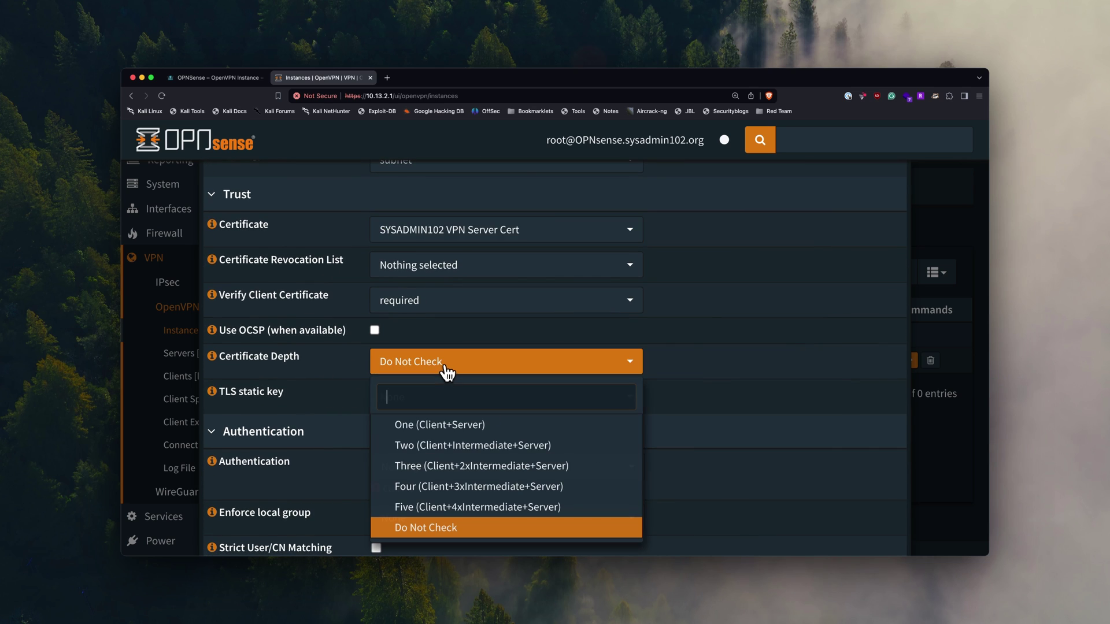
pyautogui.click(460, 432)
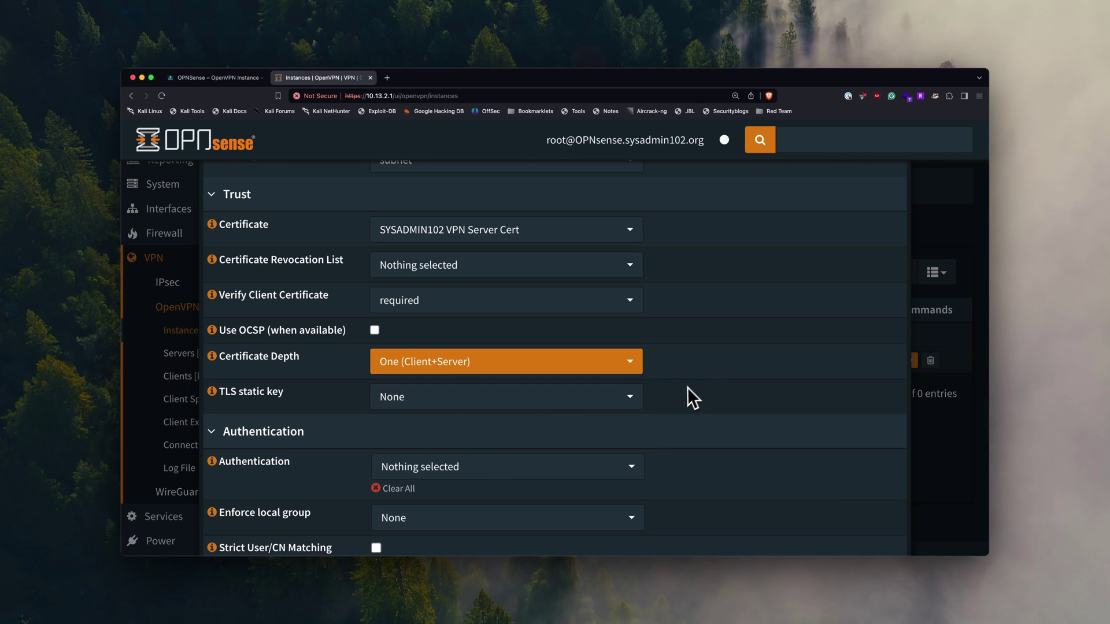
# - Use the [crypt] OpenVPN_Key_1 TLS static key and Local Database authentication
pyautogui.scroll(-1, 685, 388)
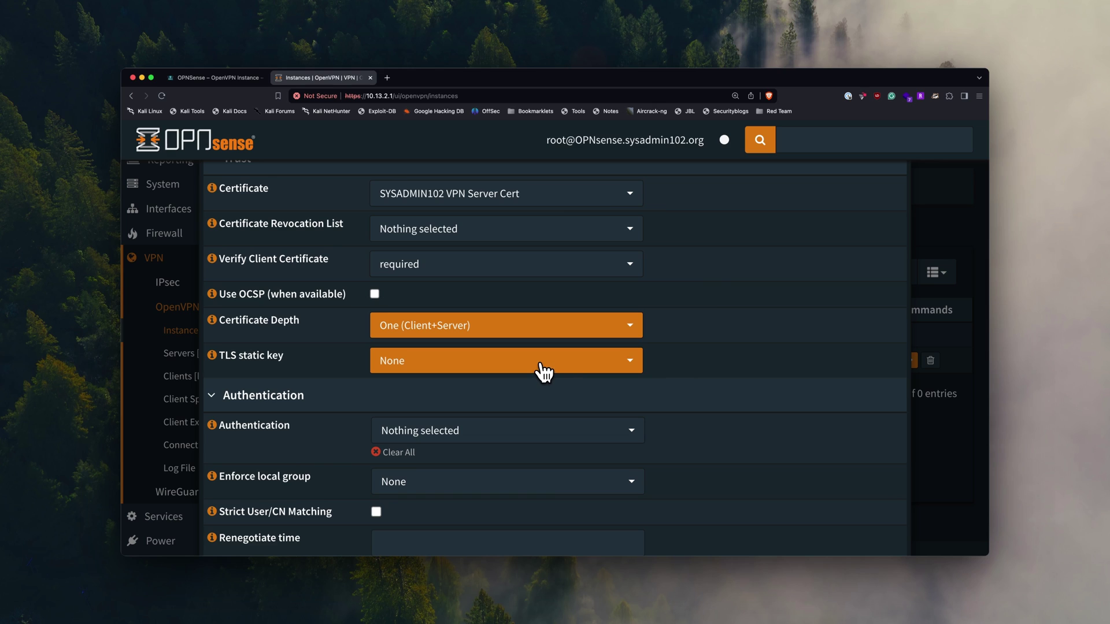
pyautogui.click(544, 370)
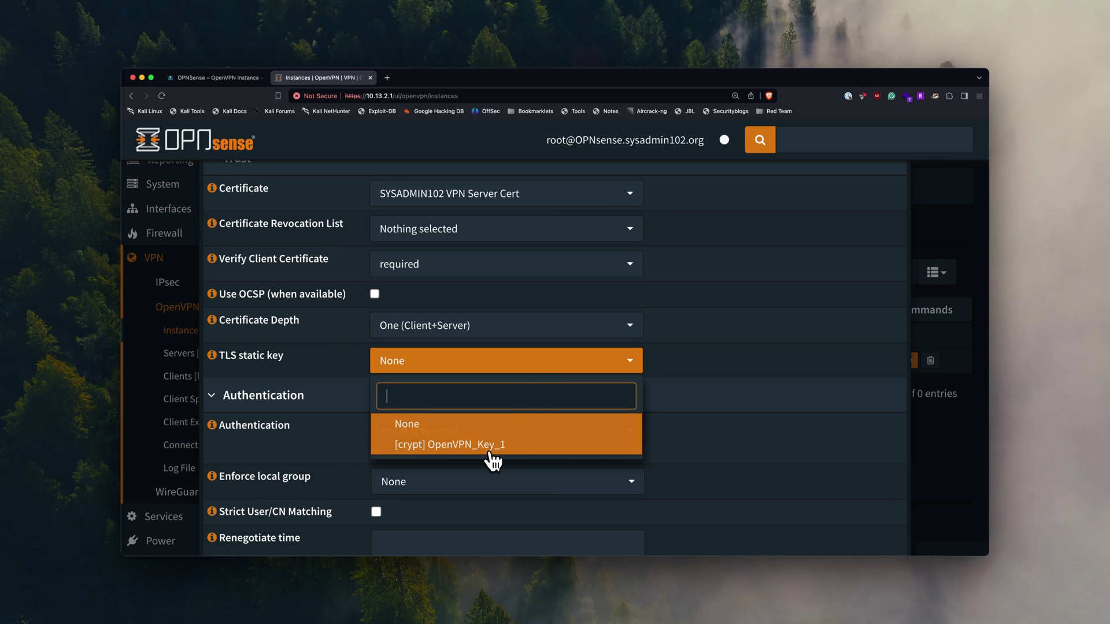
pyautogui.click(492, 460)
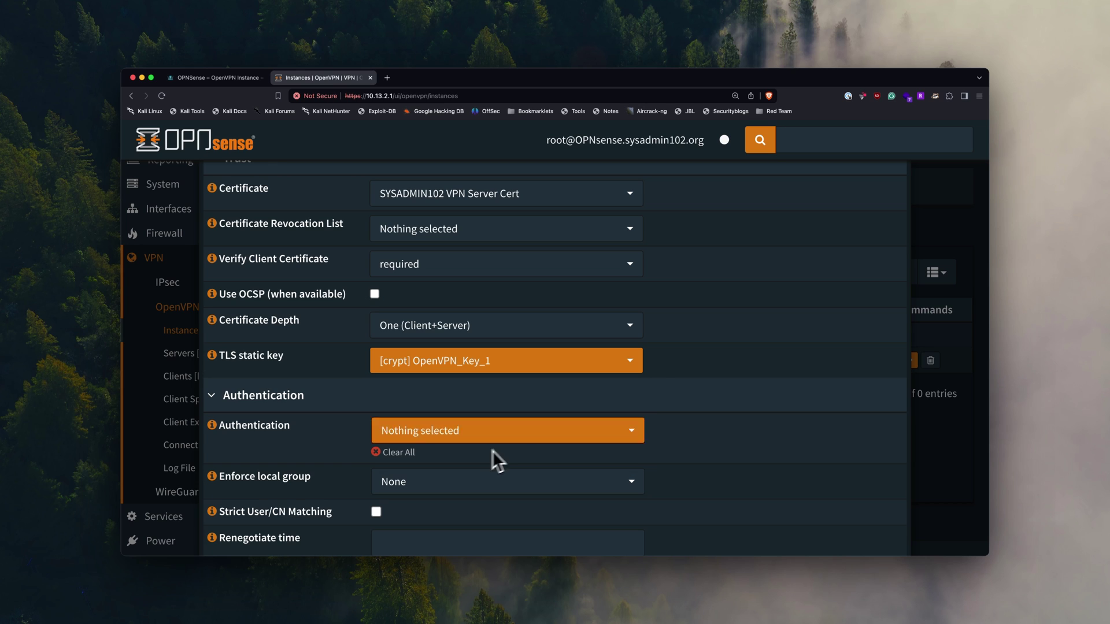
pyautogui.scroll(-2, 698, 424)
pyautogui.click(560, 377)
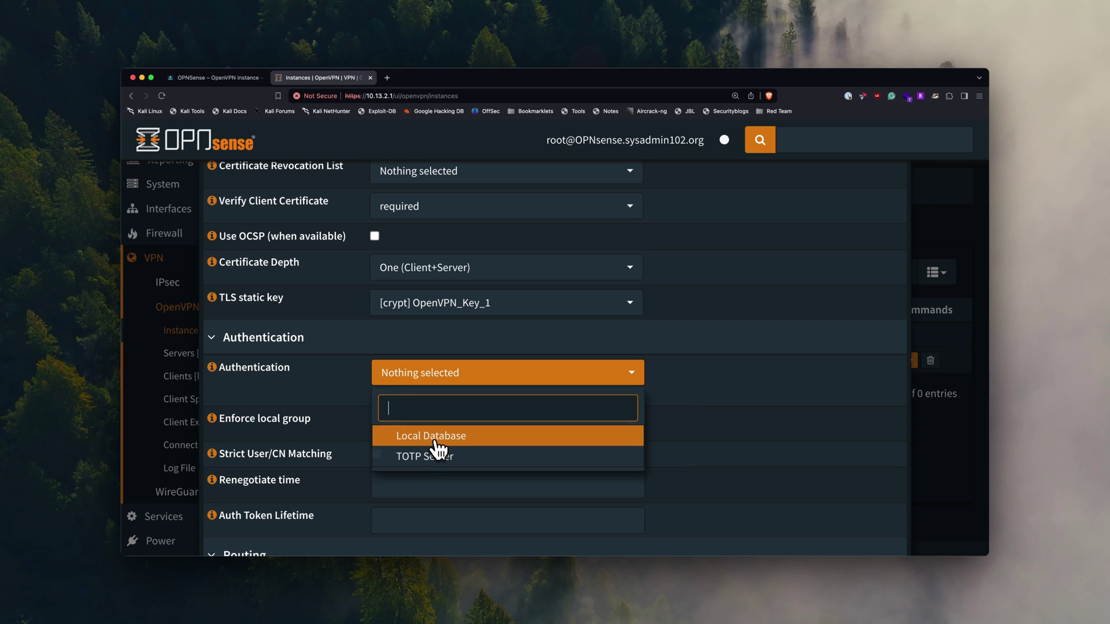
pyautogui.click(466, 443)
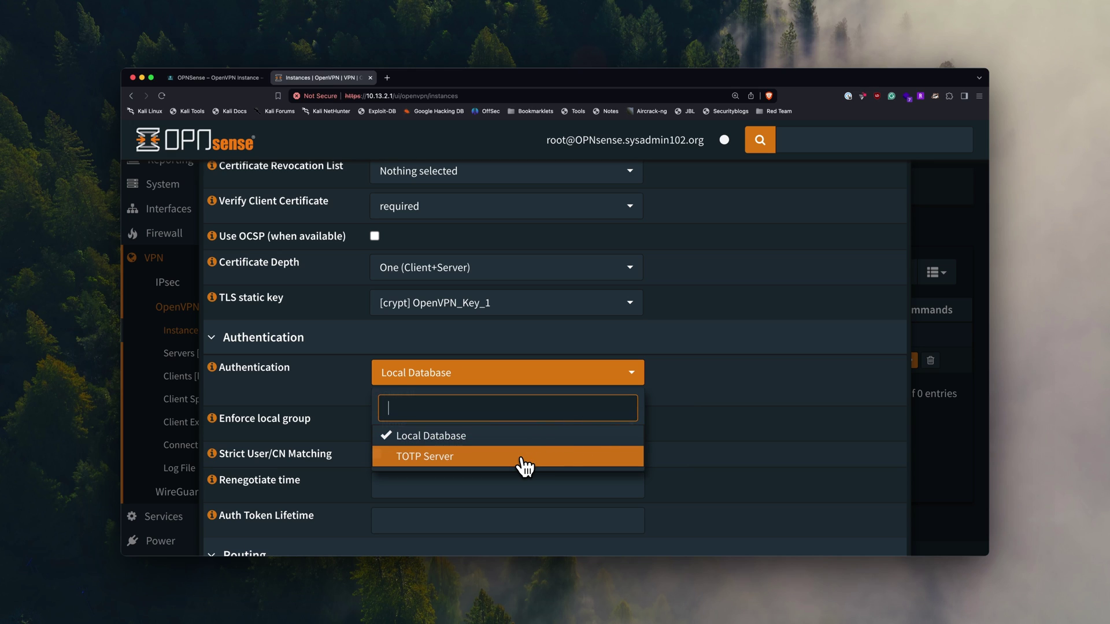
pyautogui.click(665, 418)
pyautogui.scroll(-2, 702, 413)
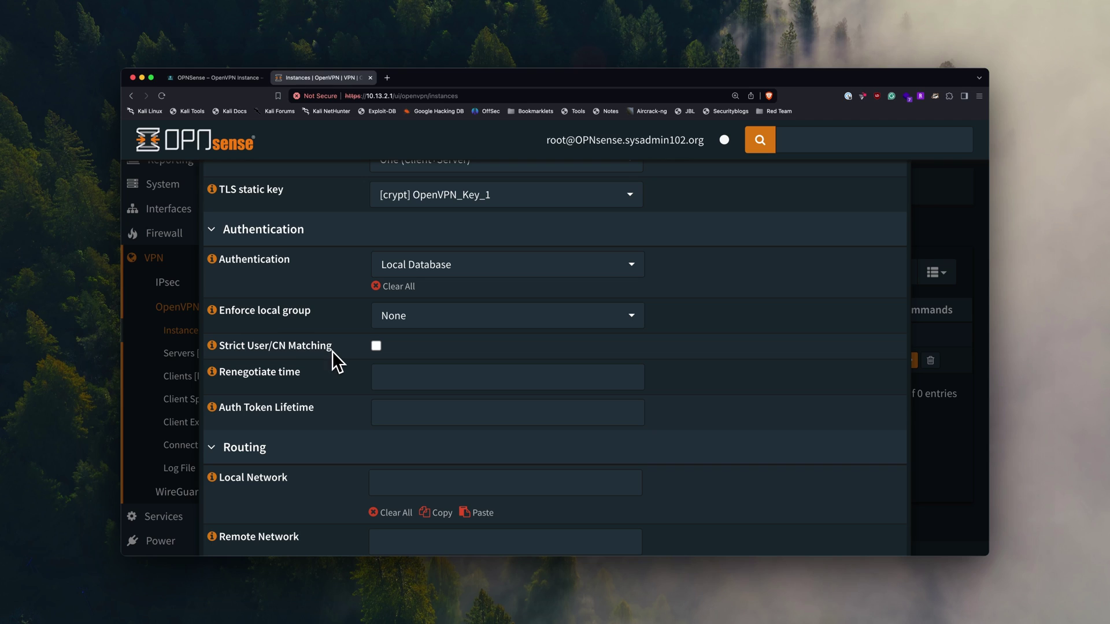
# - Read the Strict User/CN Matching help and leave that checkbox unticked
pyautogui.click(215, 348)
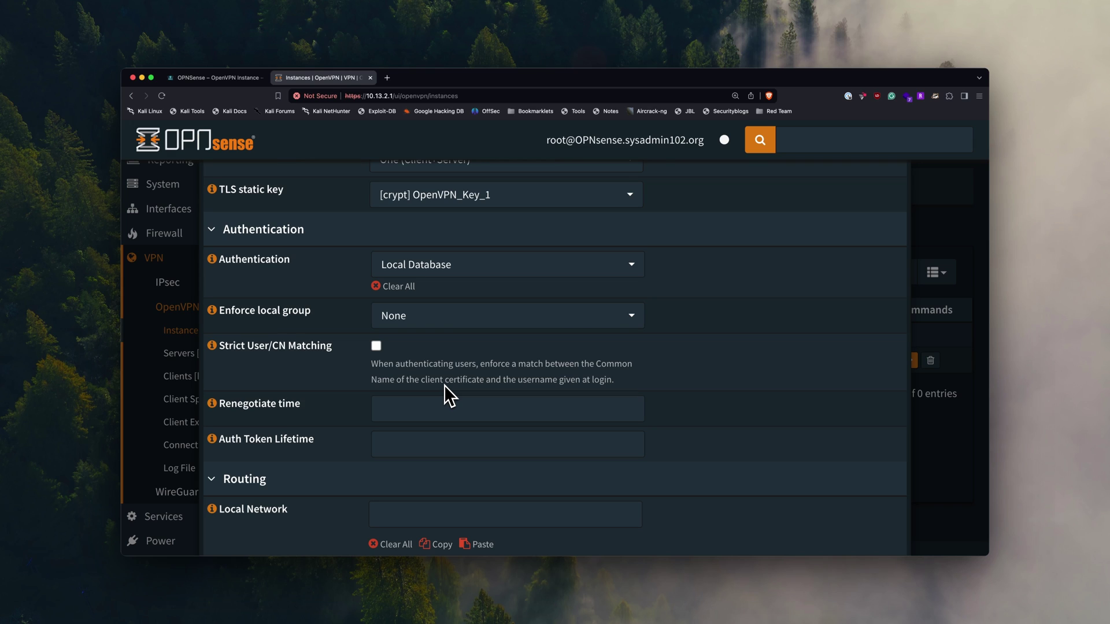
pyautogui.click(376, 347)
pyautogui.click(376, 347)
pyautogui.scroll(-5, 396, 356)
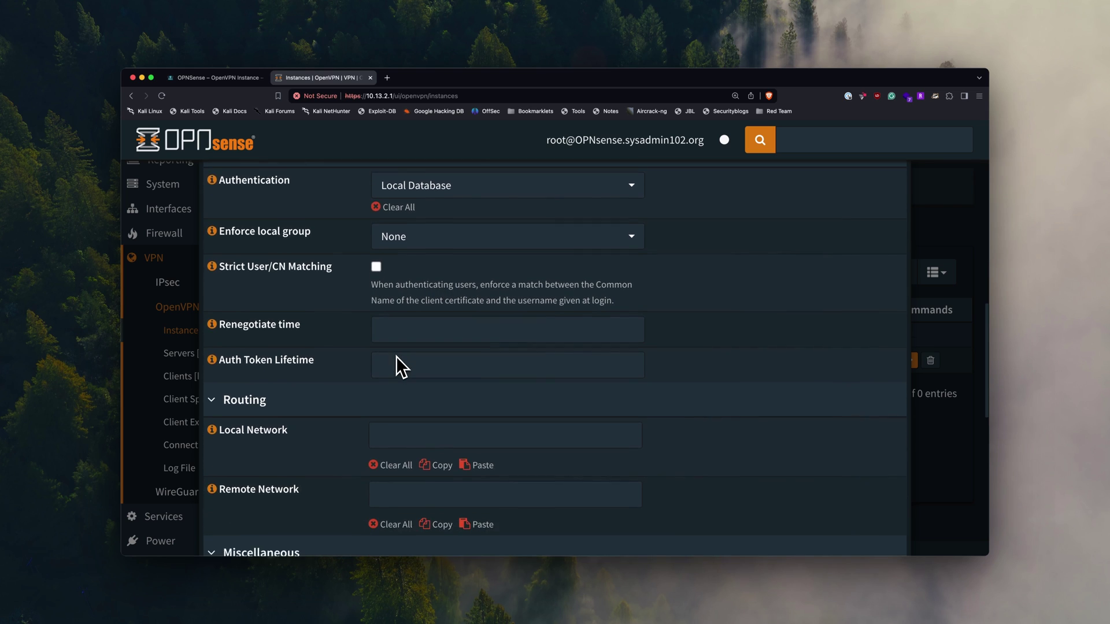
# - Set Local Network to 10.13.2.0/24 and enable client-to-client under Options
pyautogui.click(396, 360)
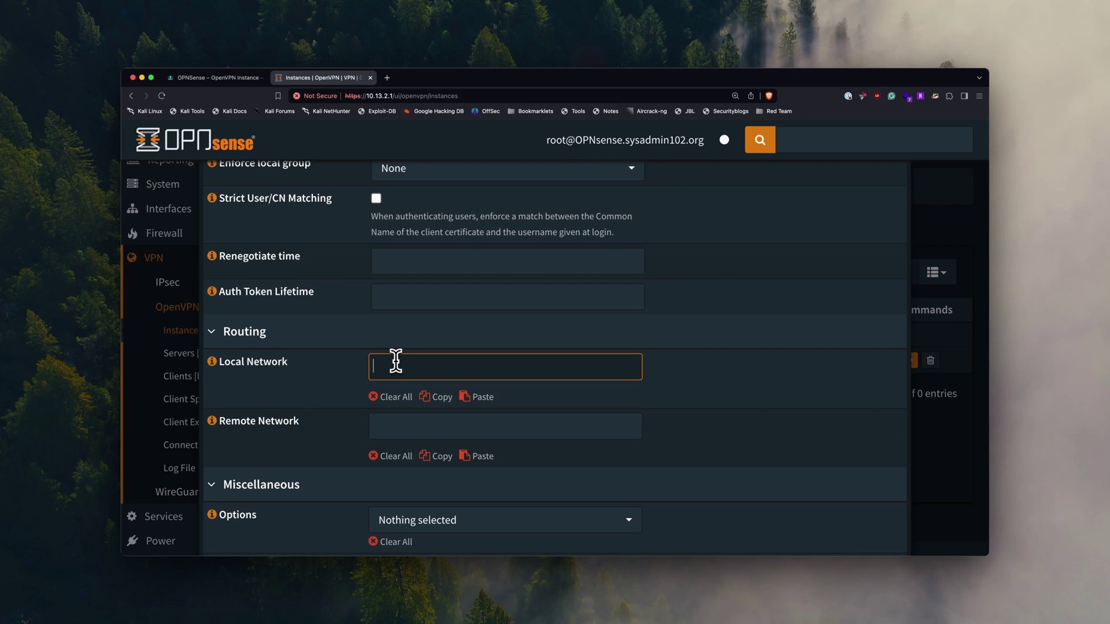
pyautogui.write('10.13.2.0/24')
pyautogui.scroll(-3, 396, 360)
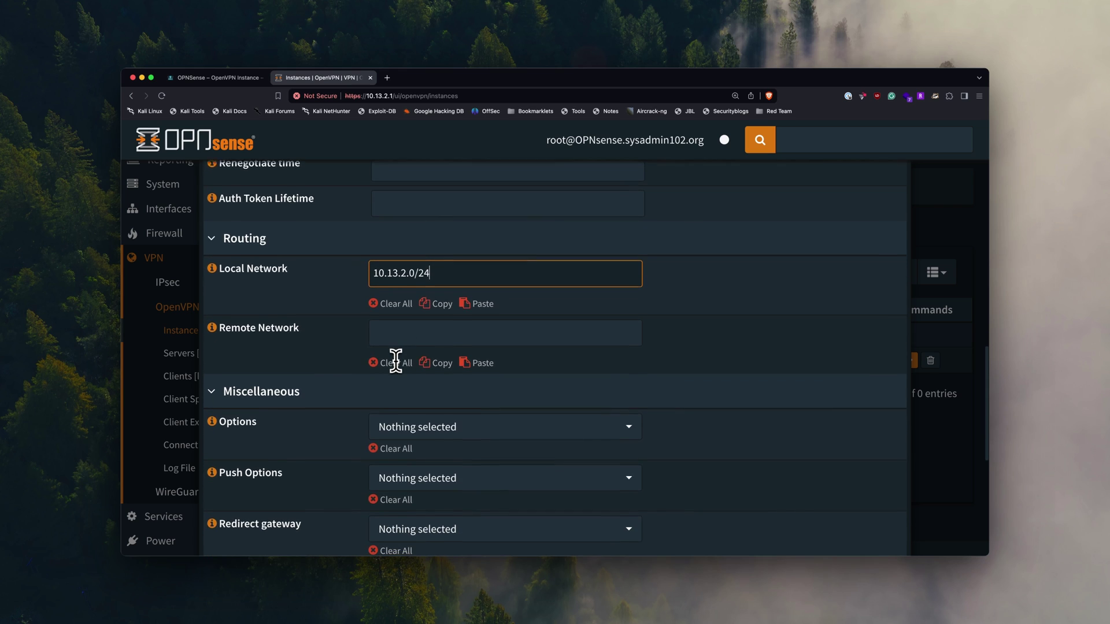
pyautogui.scroll(-1, 396, 360)
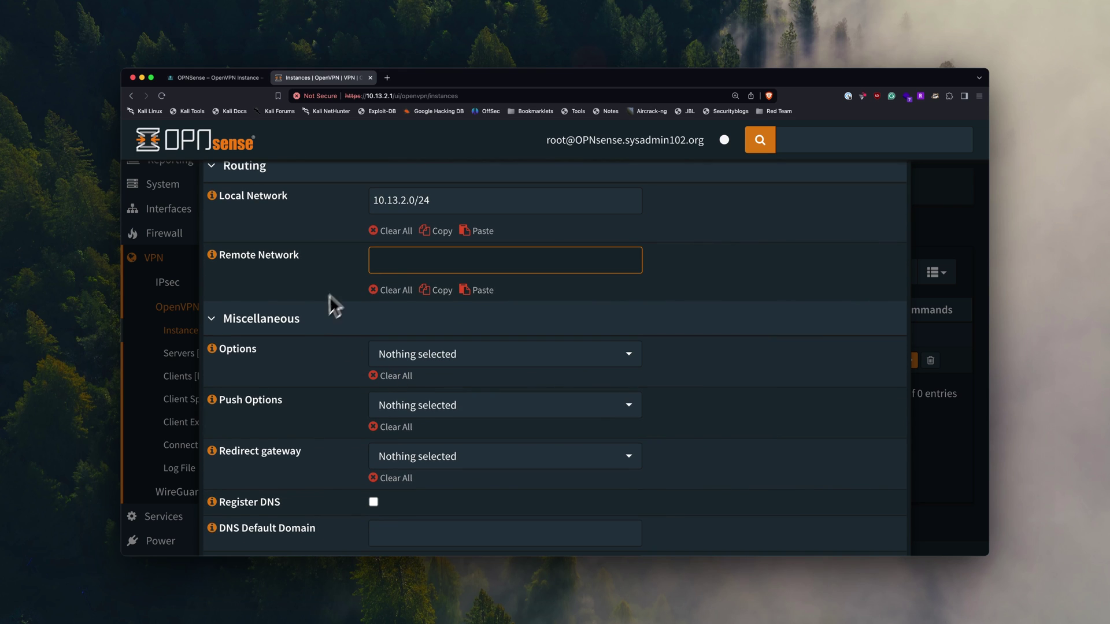
pyautogui.scroll(-1, 344, 325)
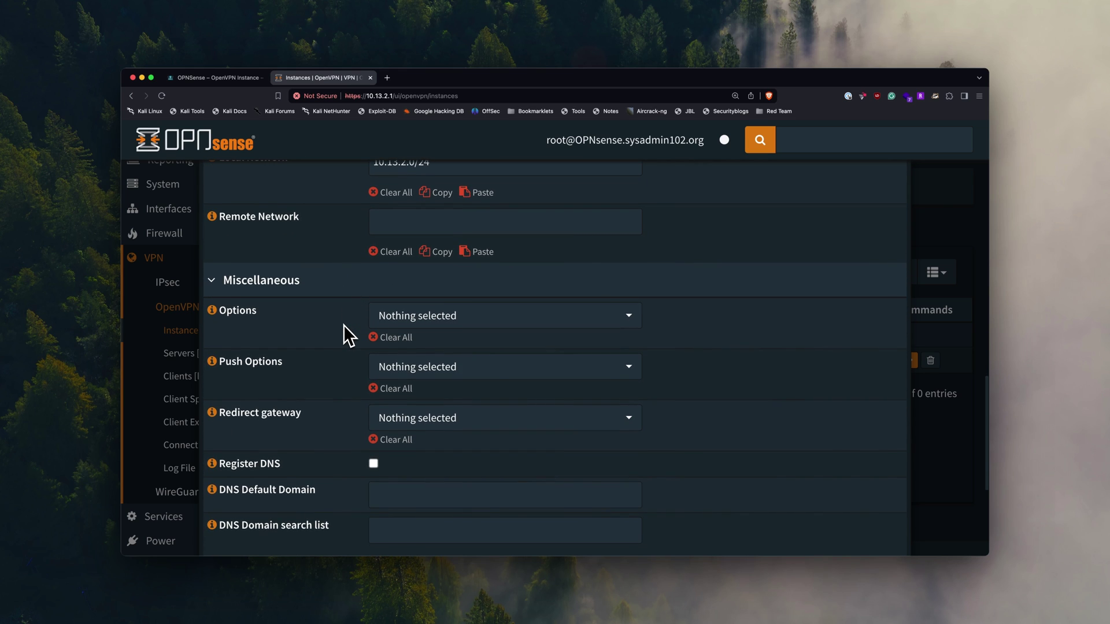
pyautogui.click(435, 304)
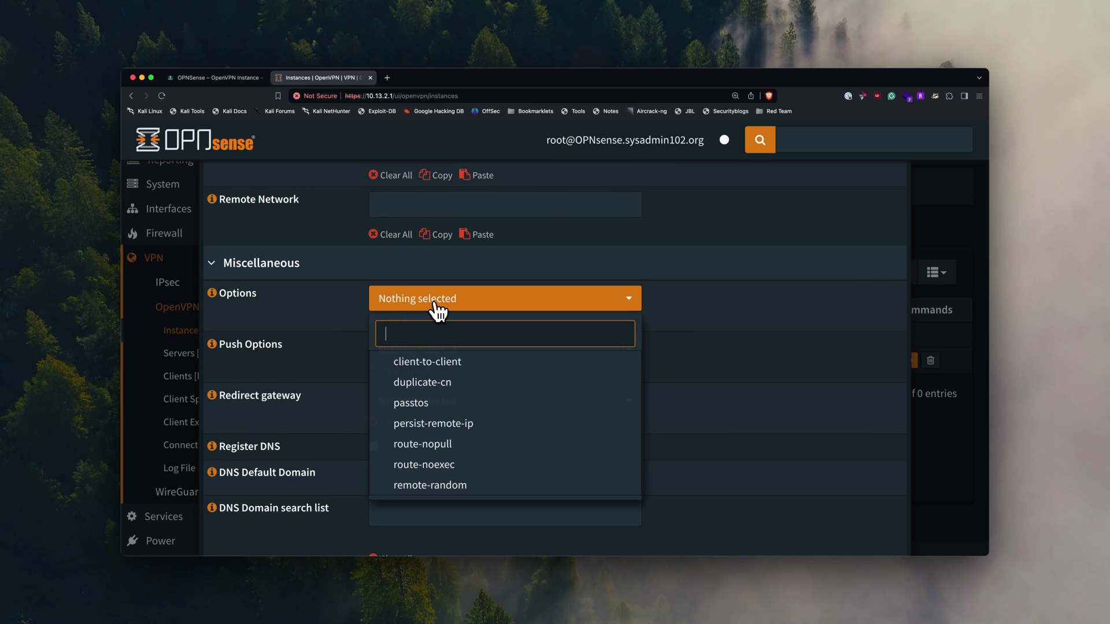
pyautogui.click(447, 365)
pyautogui.click(721, 295)
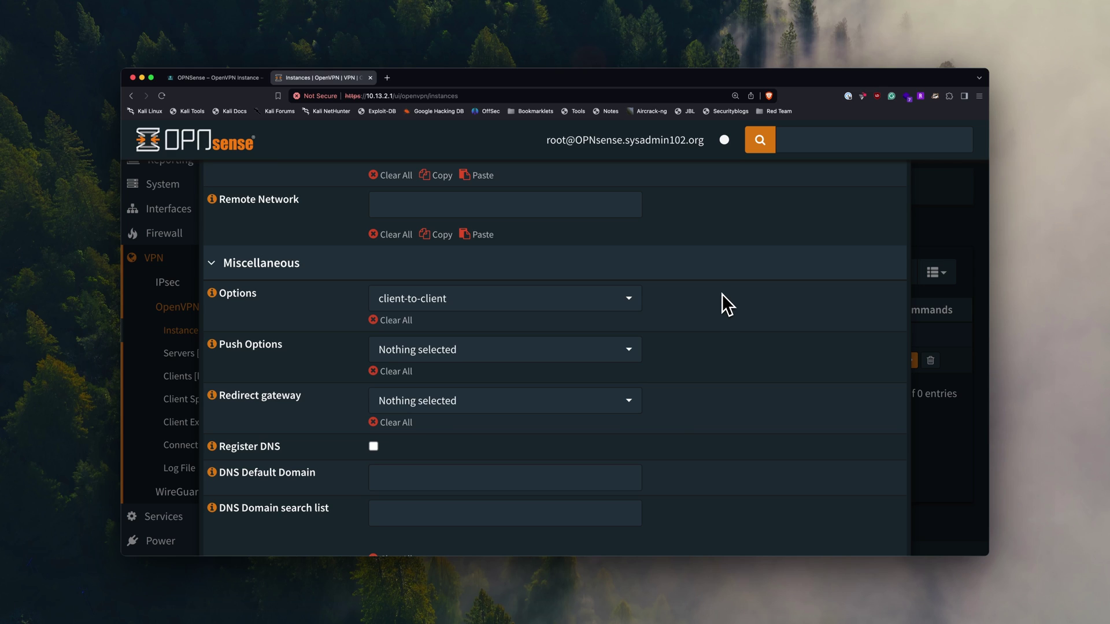
# - Read the guide's Options, Push Options and Redirect gateway notes, then return to the instance form
pyautogui.click(219, 79)
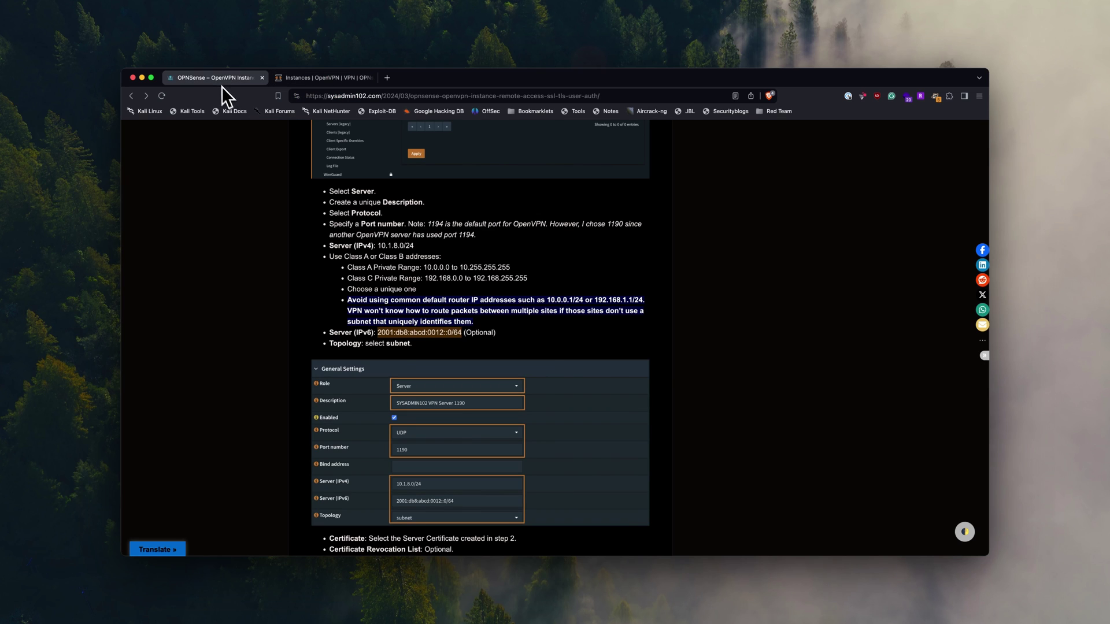
pyautogui.scroll(-7, 309, 229)
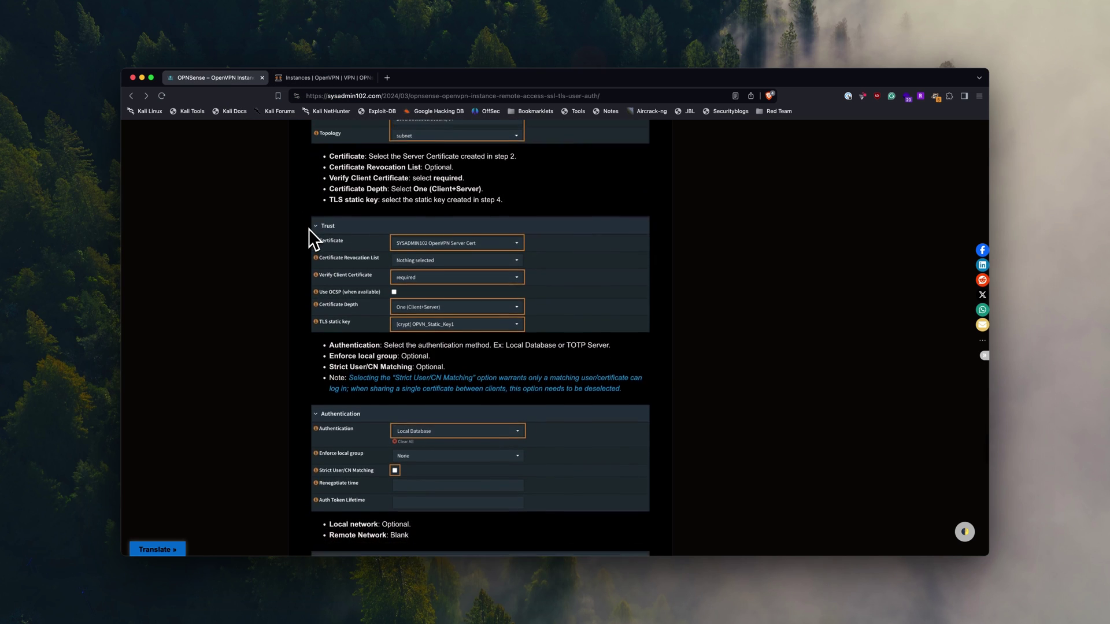
pyautogui.scroll(-7, 309, 229)
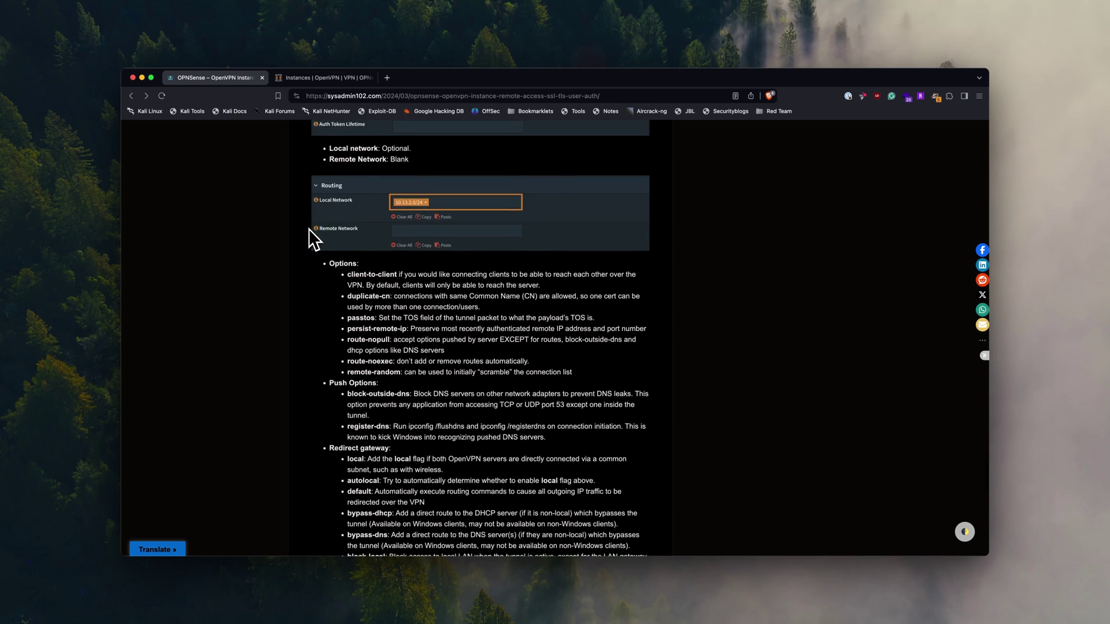
pyautogui.moveTo(346, 257); pyautogui.dragTo(385, 350)
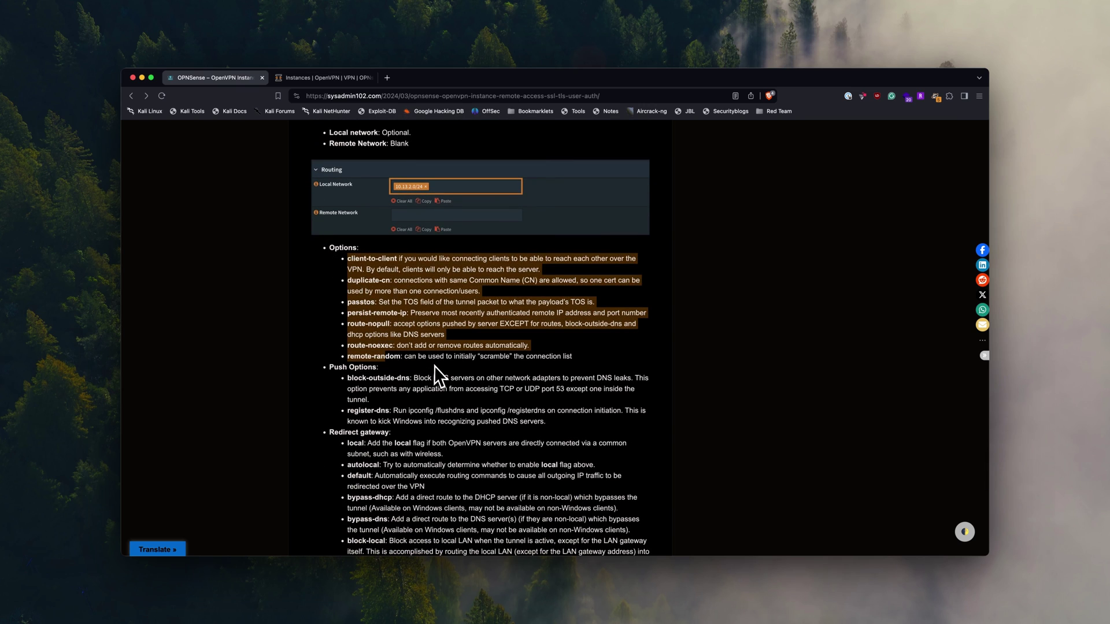
pyautogui.click(435, 366)
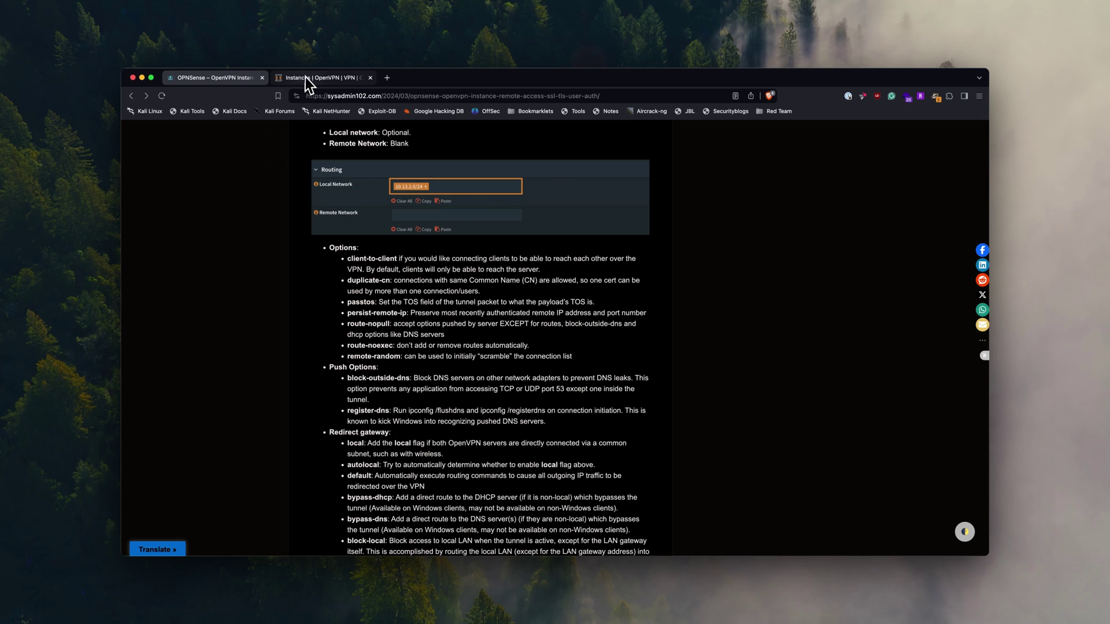
pyautogui.click(307, 78)
# - Push block-outside-dns and register-dns to VPN clients
pyautogui.scroll(-1, 452, 352)
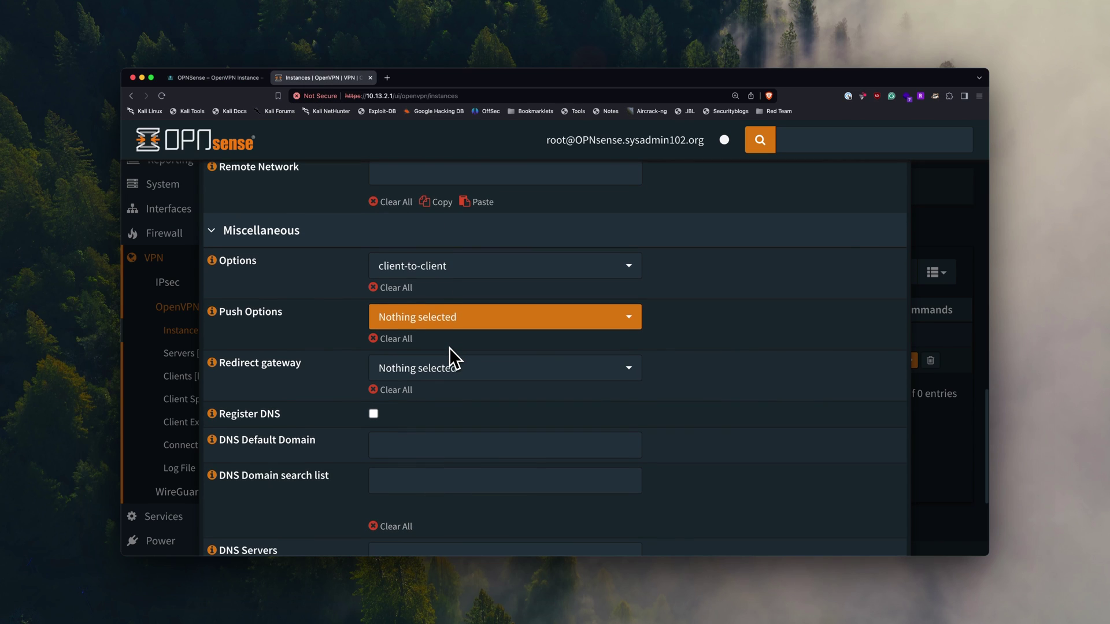
pyautogui.click(461, 324)
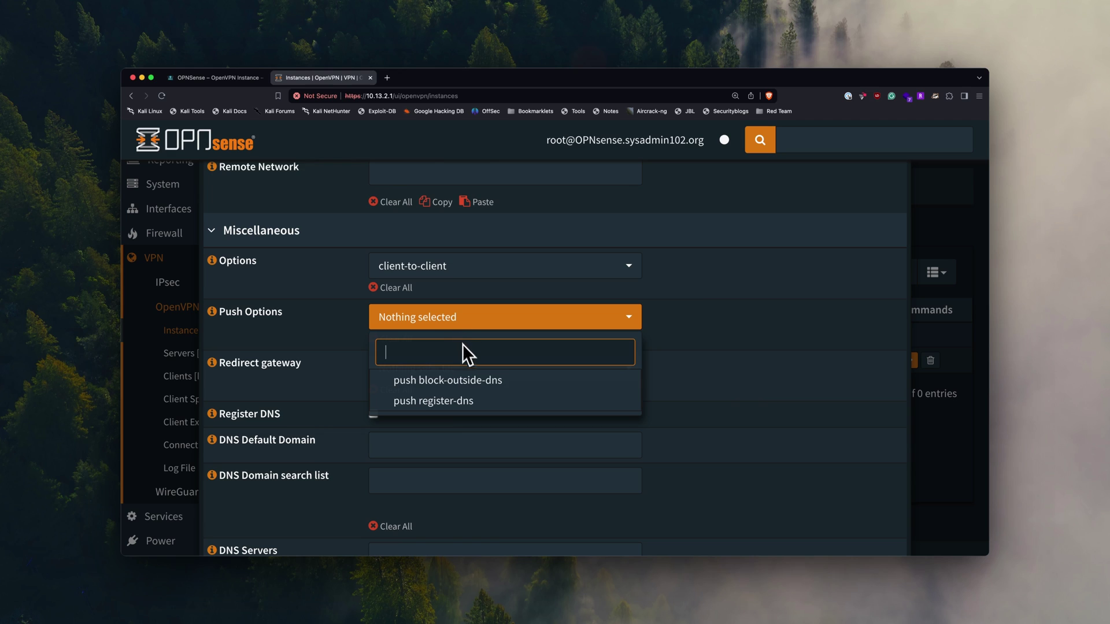
pyautogui.click(467, 386)
pyautogui.click(466, 403)
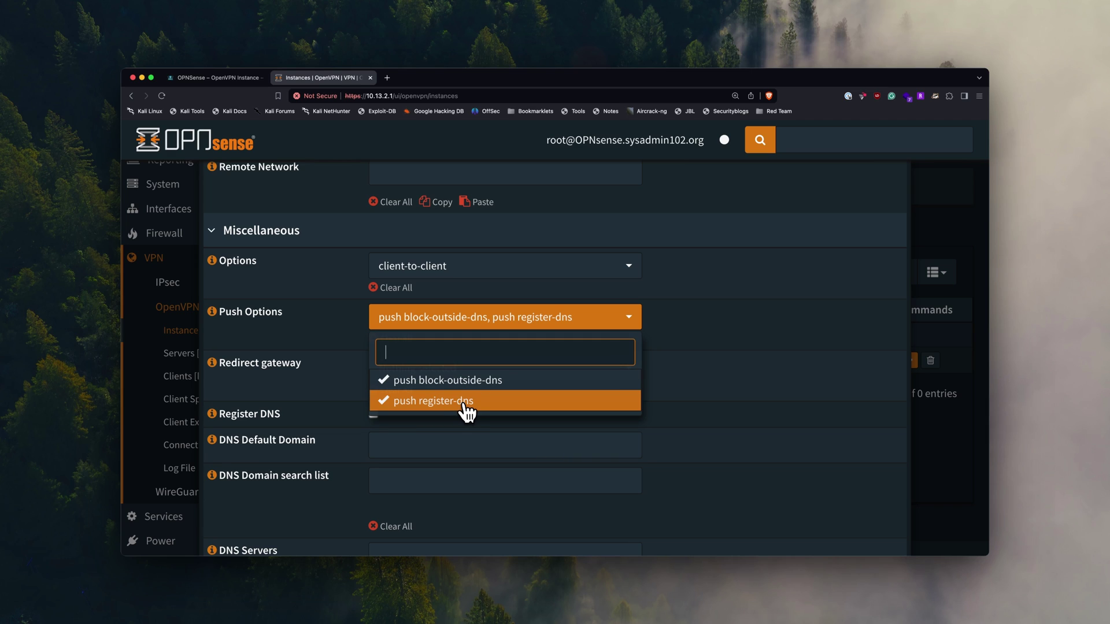
pyautogui.click(717, 402)
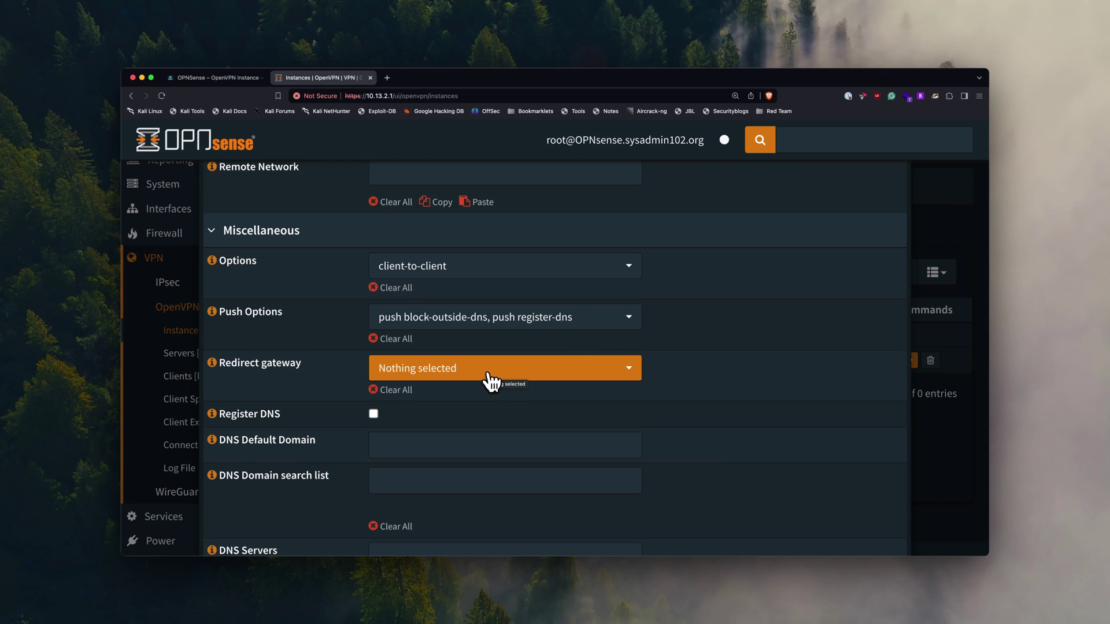
# - Set Redirect gateway to default so client traffic routes through the tunnel
pyautogui.click(490, 380)
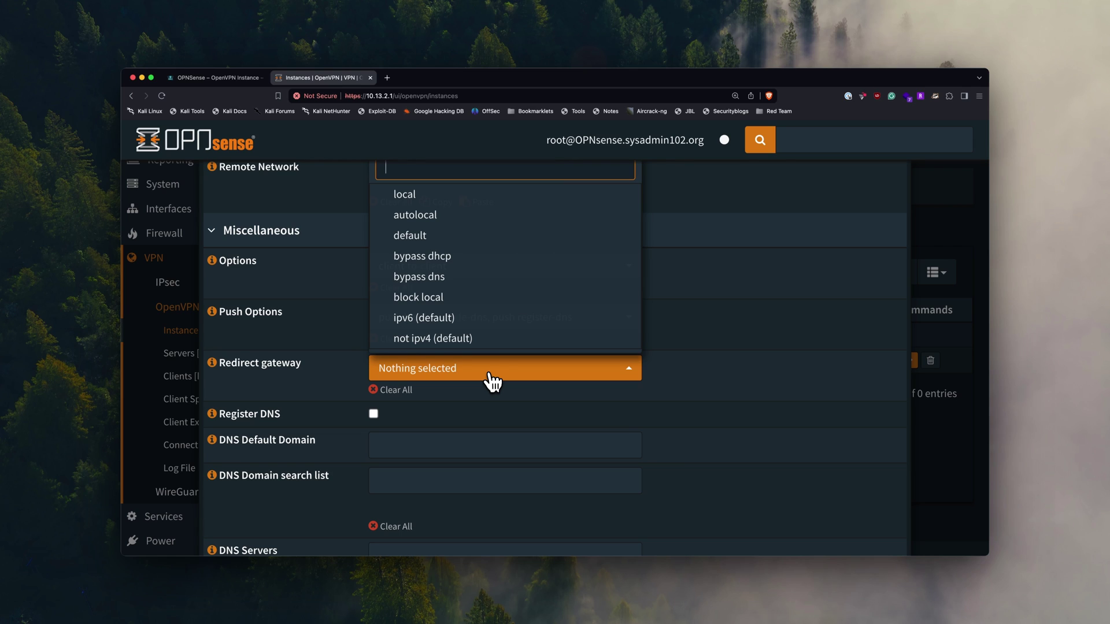
pyautogui.click(470, 238)
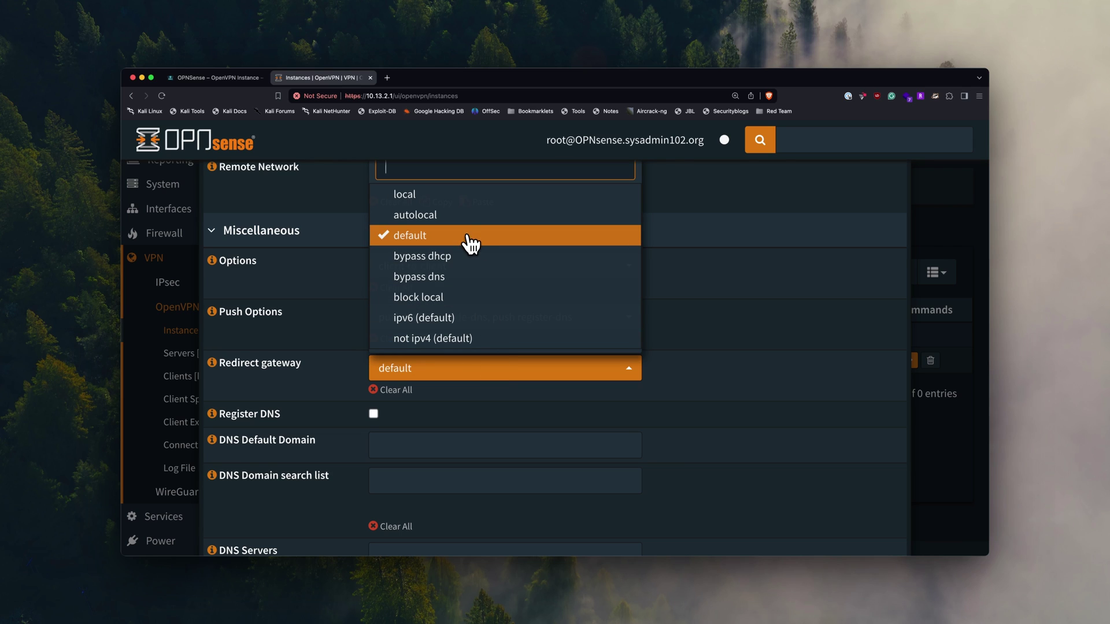
pyautogui.click(693, 465)
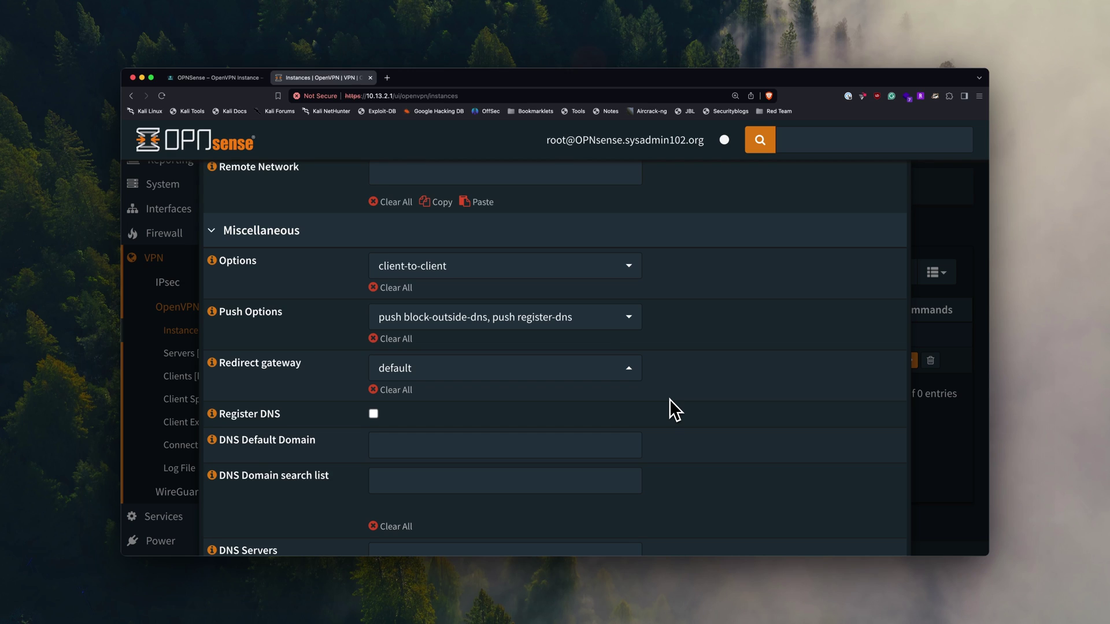
pyautogui.click(622, 379)
pyautogui.click(488, 243)
pyautogui.click(820, 381)
pyautogui.click(625, 375)
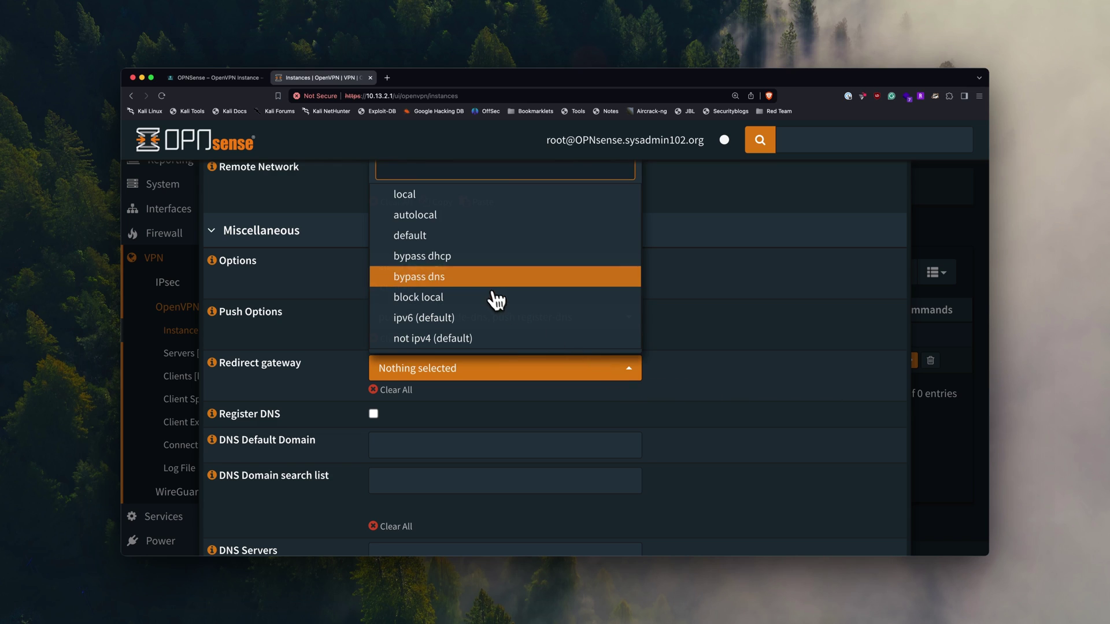
pyautogui.click(449, 249)
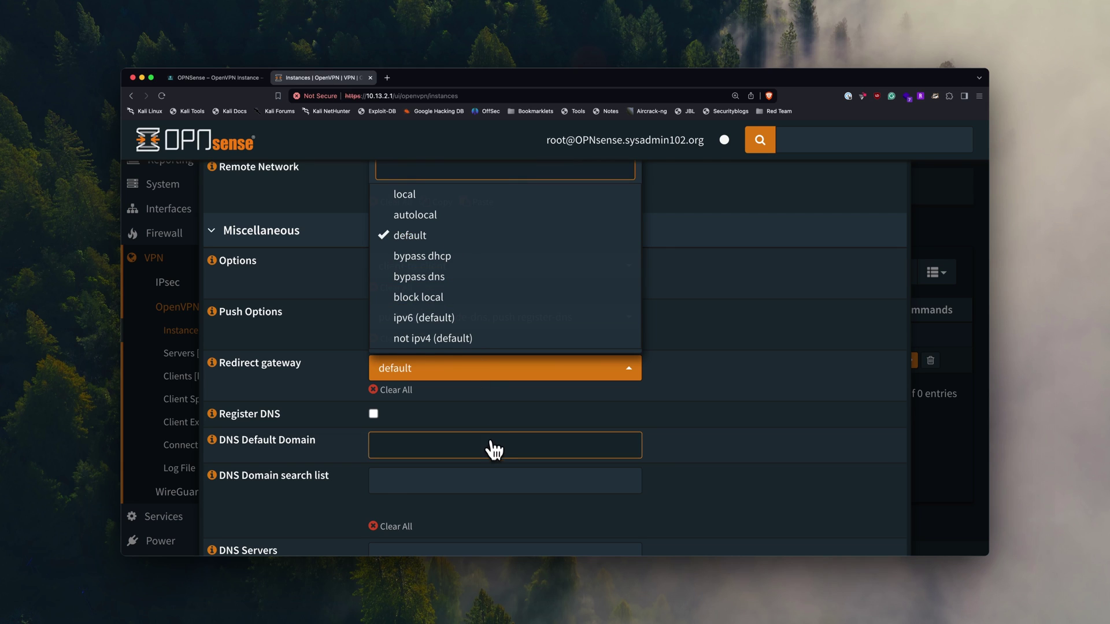
pyautogui.click(634, 421)
pyautogui.click(439, 375)
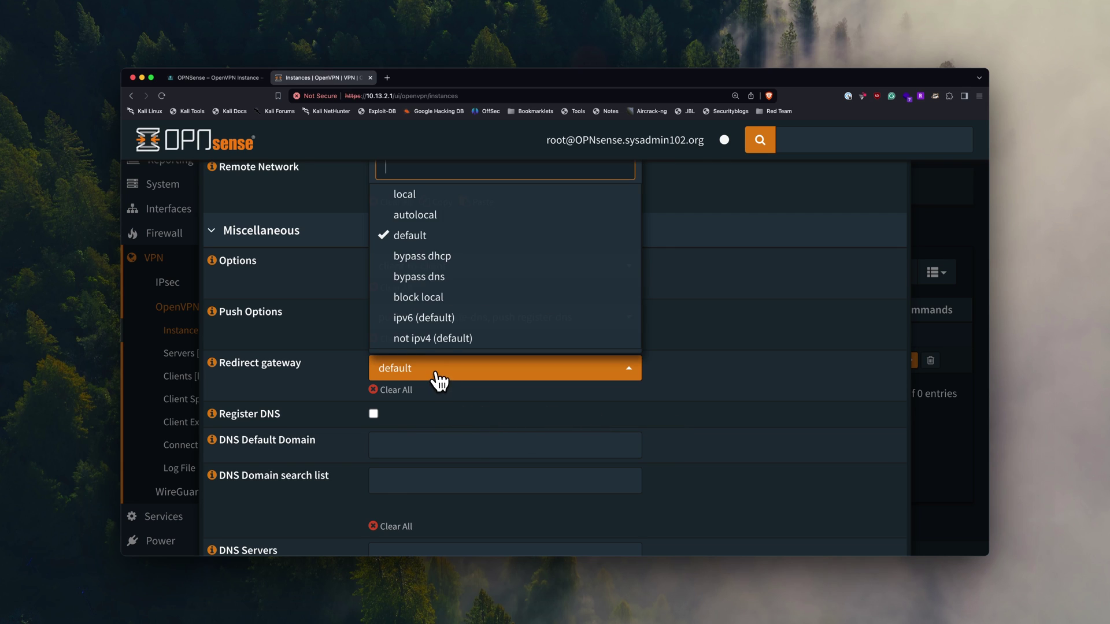
pyautogui.click(739, 330)
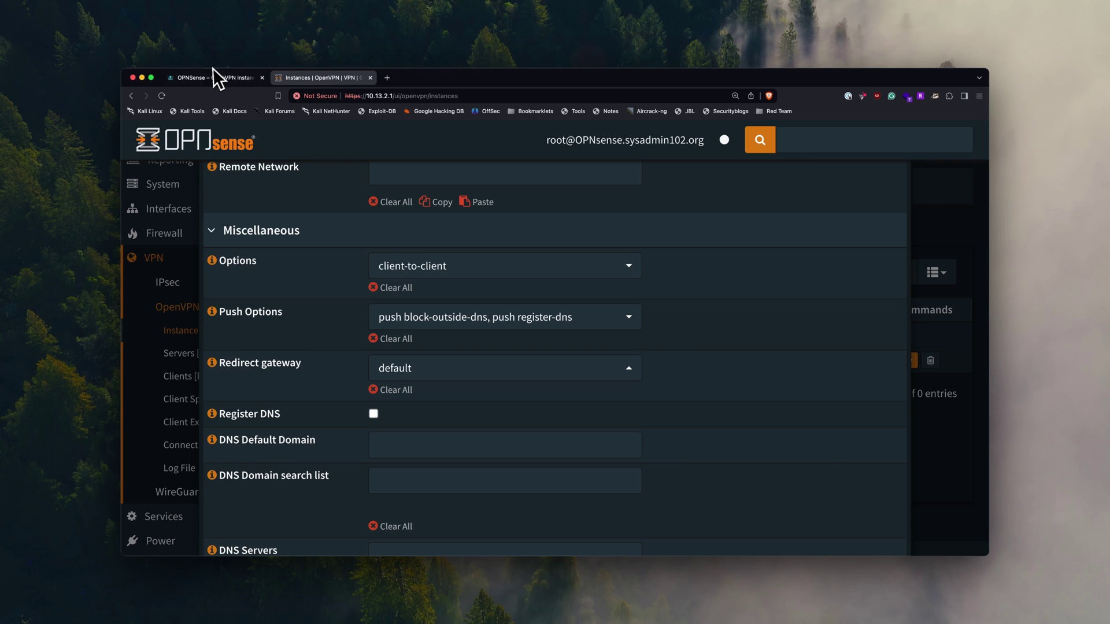
pyautogui.click(213, 78)
# - Read the guide's Redirect gateway and DNS bullets, then return to the OPNsense instance form
pyautogui.scroll(-2, 349, 409)
pyautogui.scroll(-2, 350, 409)
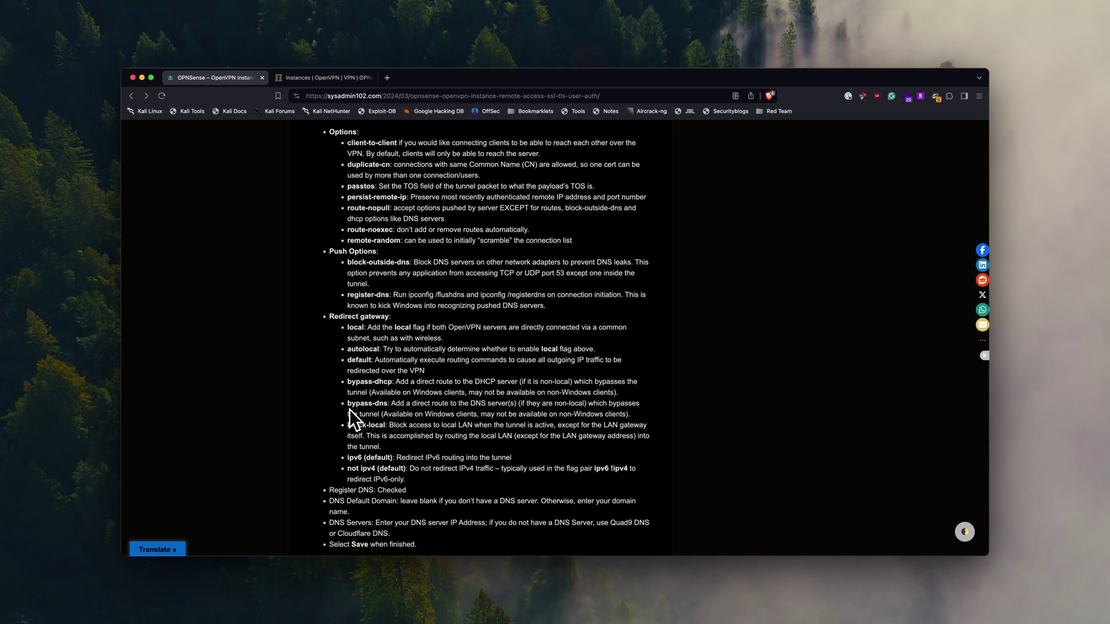
pyautogui.scroll(-2, 446, 344)
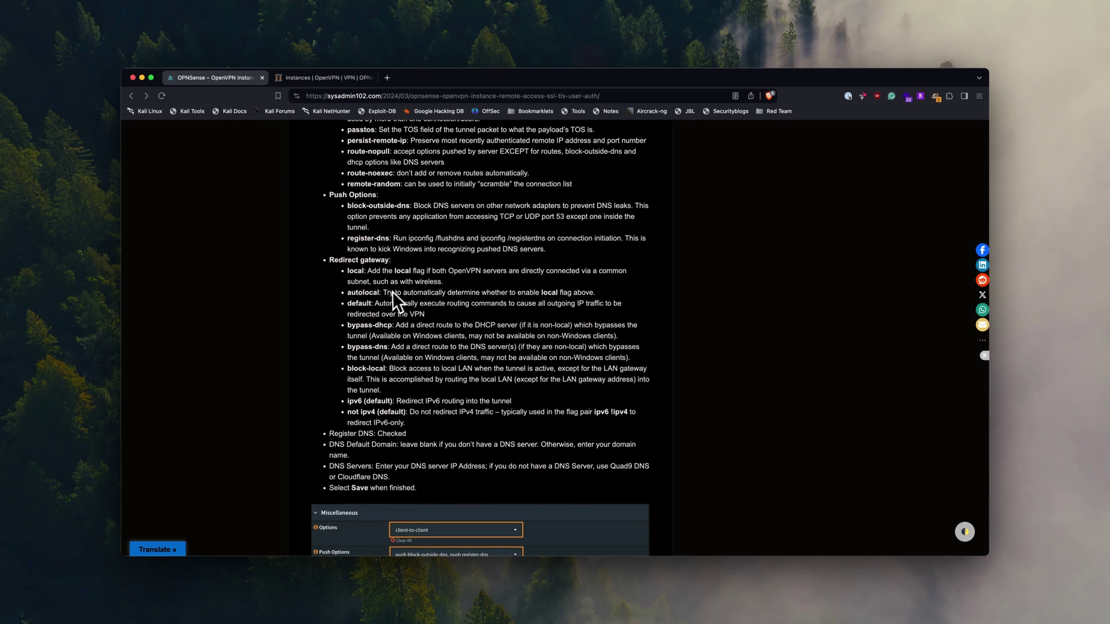
pyautogui.hotkey('ctrl', 'Tab')
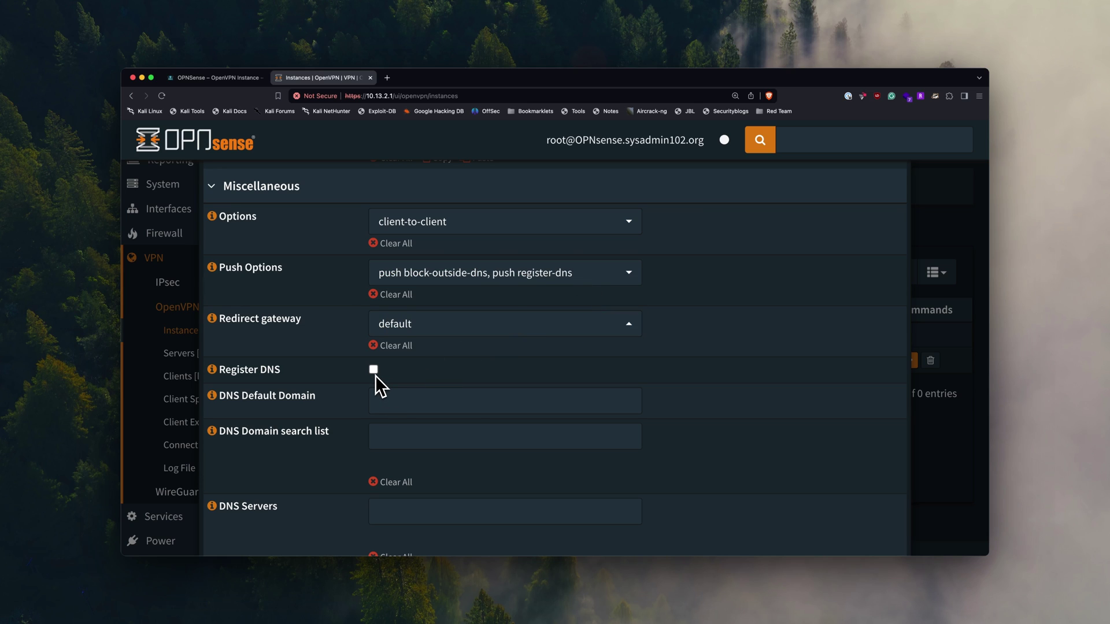
# - Enter sysadmin102.org as the DNS Default Domain
pyautogui.scroll(-1, 376, 376)
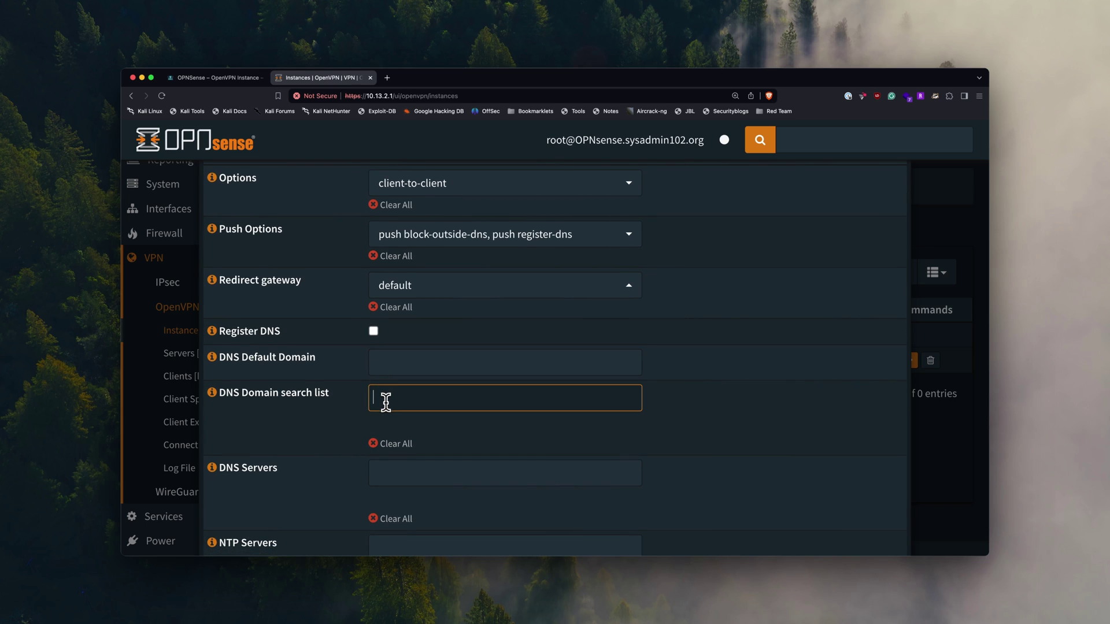
pyautogui.click(384, 369)
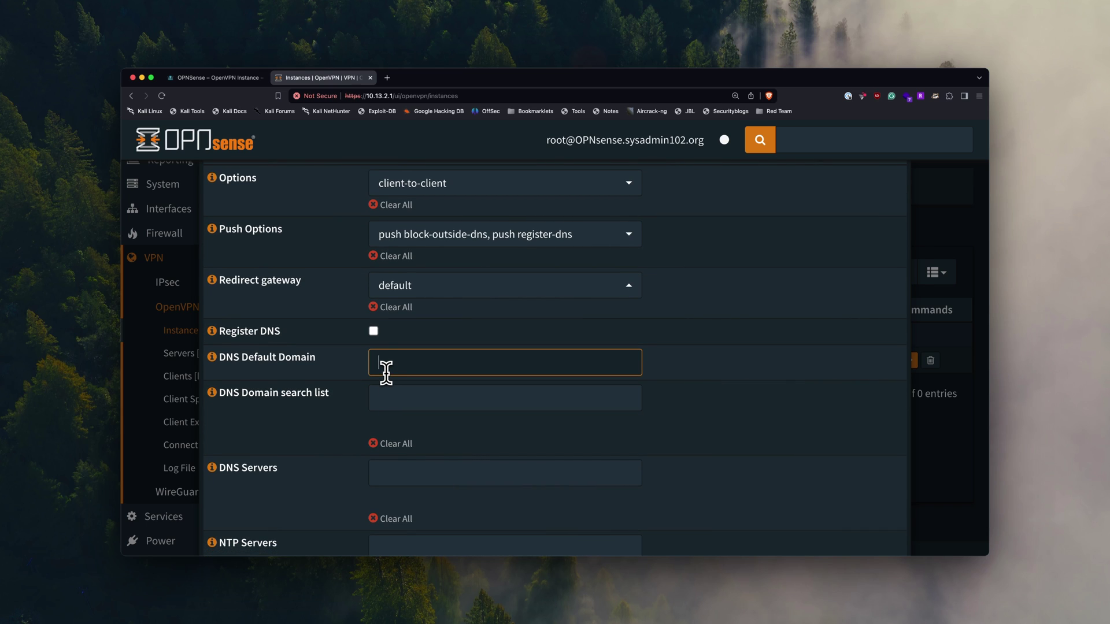
pyautogui.write('sysadmin102.org')
pyautogui.press('Tab')
pyautogui.click(468, 373)
pyautogui.click(458, 393)
# - Add DNS servers 10.13.2.1, 9.9.9.9 and 1.1.1.1
pyautogui.scroll(-2, 457, 394)
pyautogui.click(408, 405)
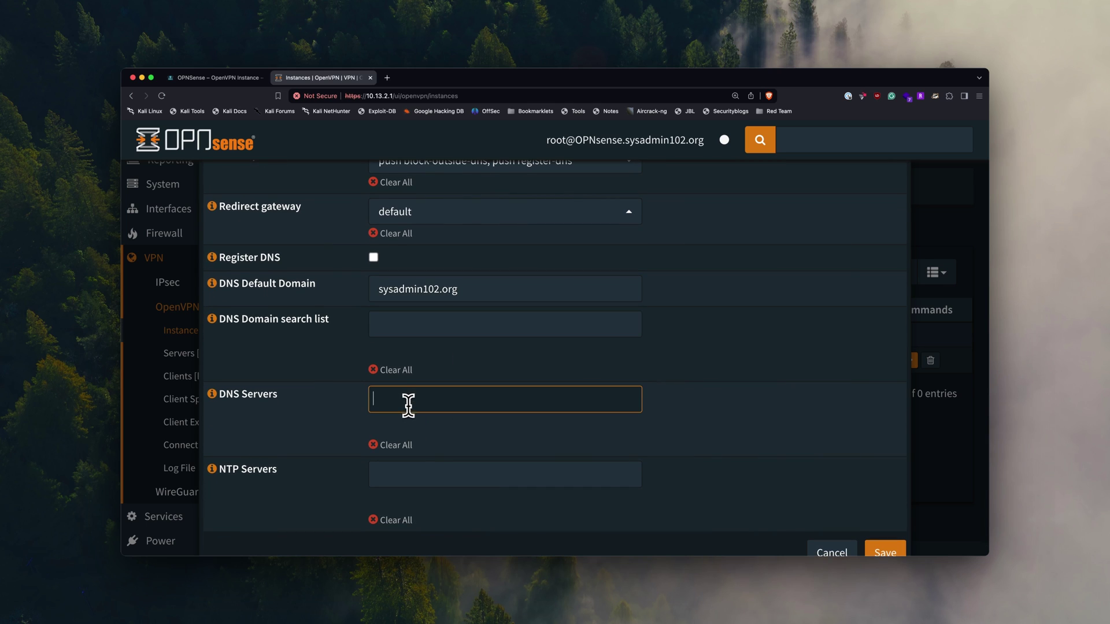
pyautogui.write('10.13.2.1')
pyautogui.press('Return')
pyautogui.write('9.9.9.9')
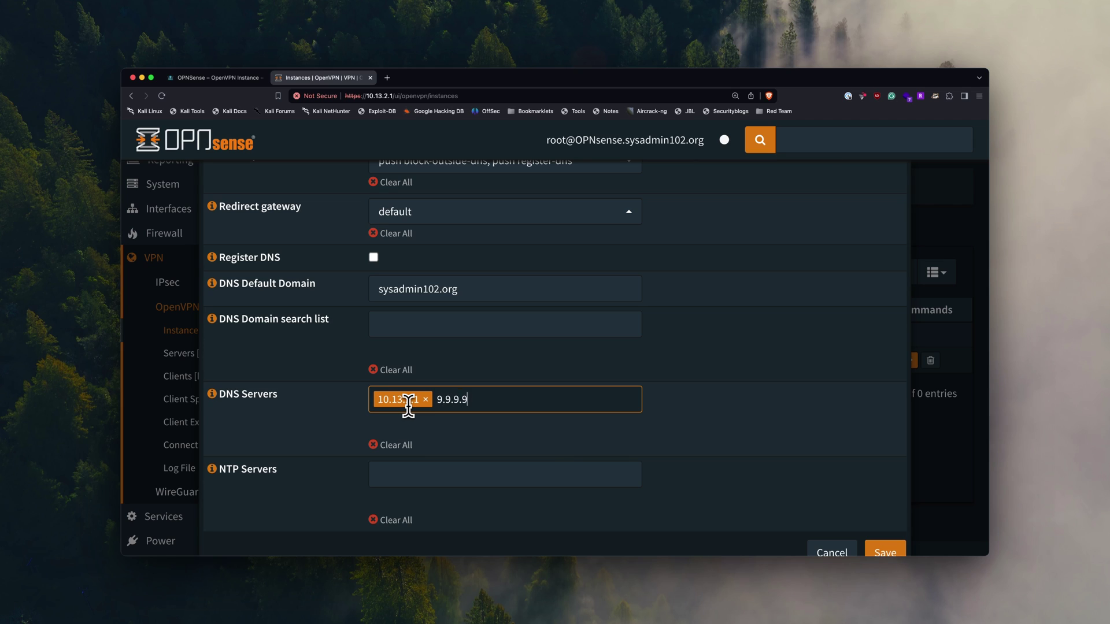
pyautogui.press('Return')
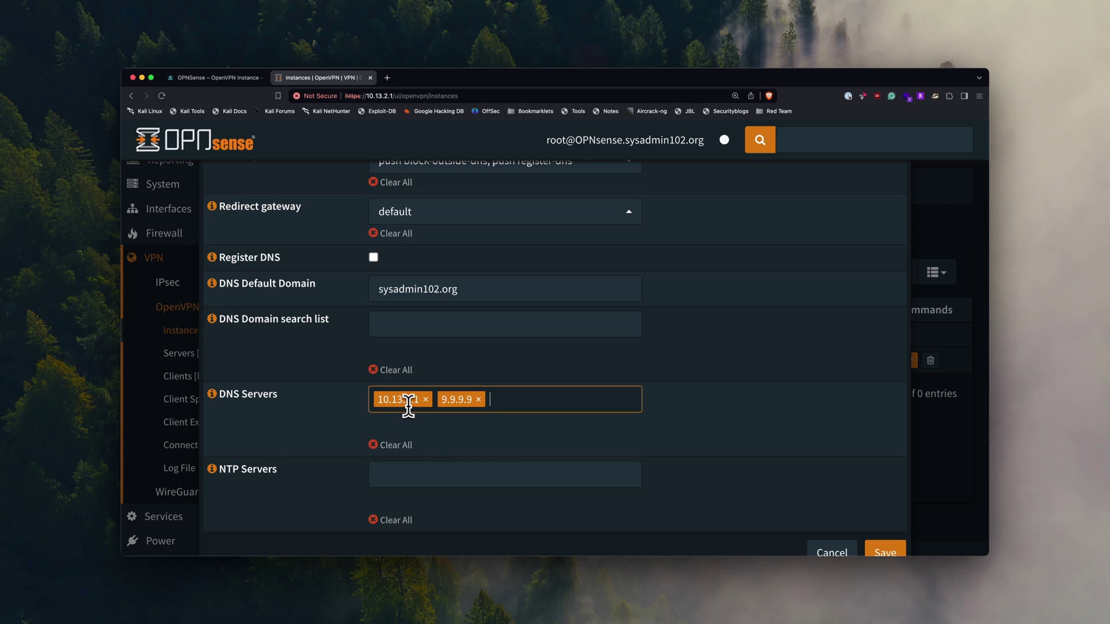
pyautogui.write('1.1.1.1')
pyautogui.press('Return')
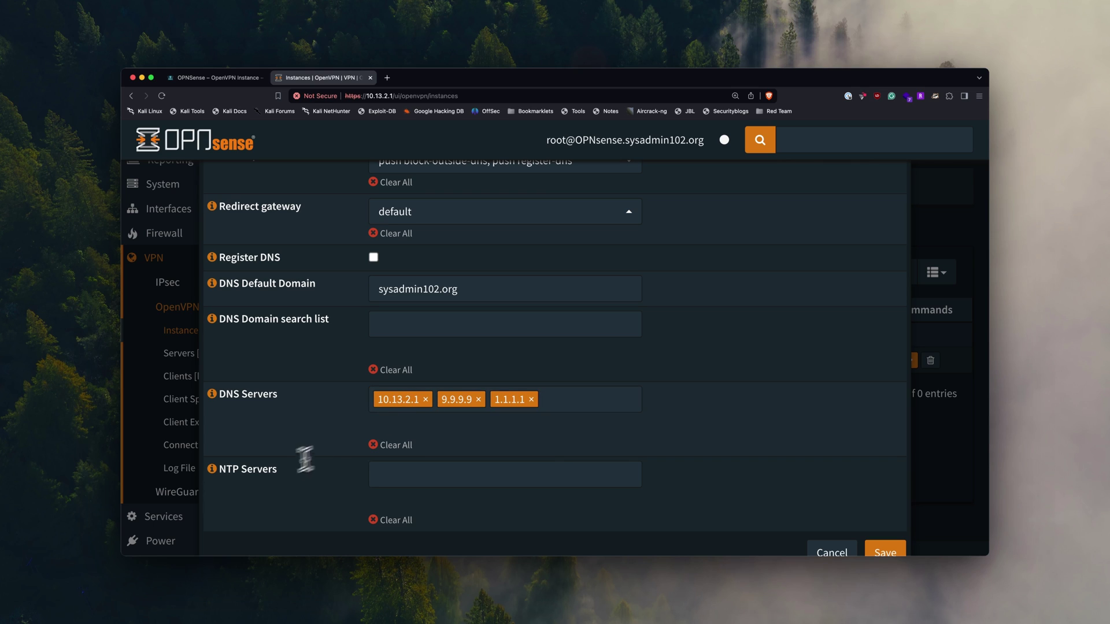
pyautogui.scroll(-2, 253, 482)
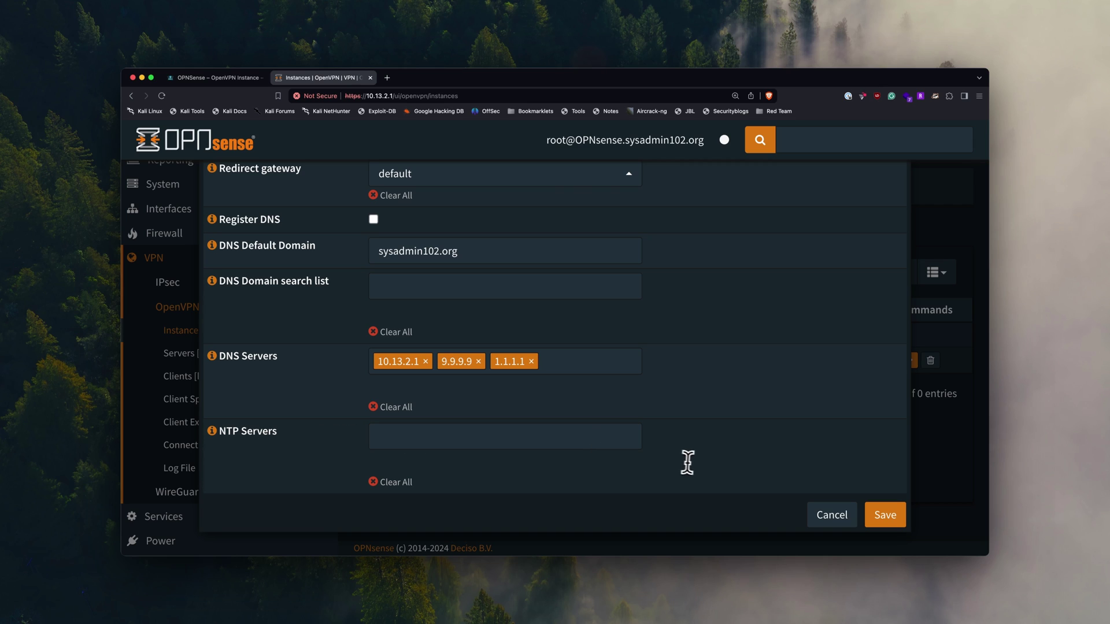
# - Save and apply the SYSADMIN102 VPN Server 1190 instance, then view the guide's Step 6
pyautogui.click(900, 526)
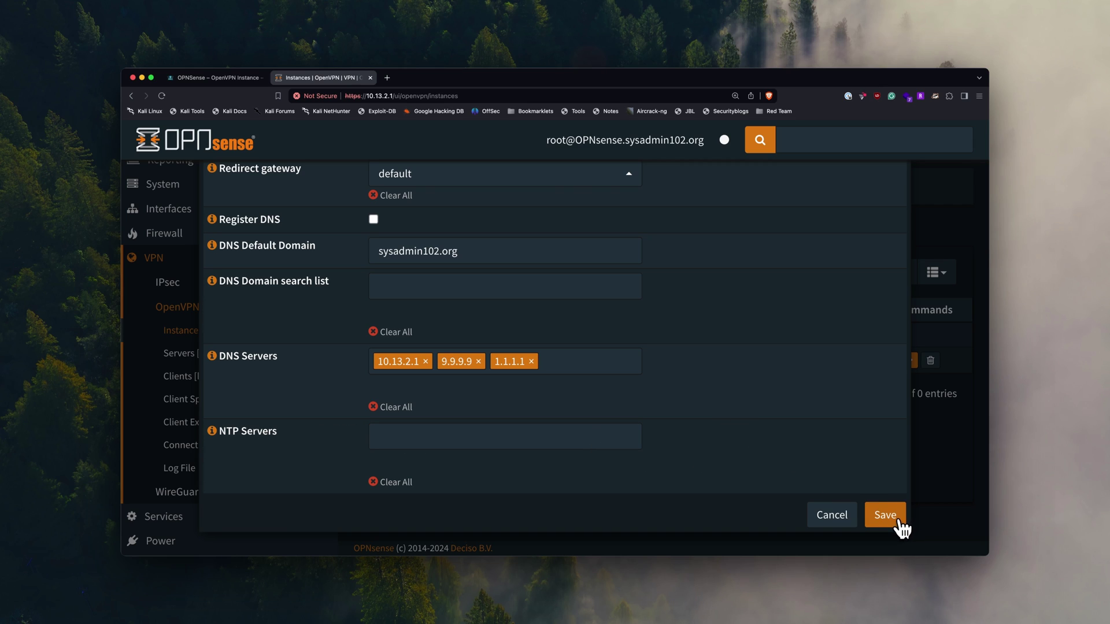
pyautogui.click(885, 515)
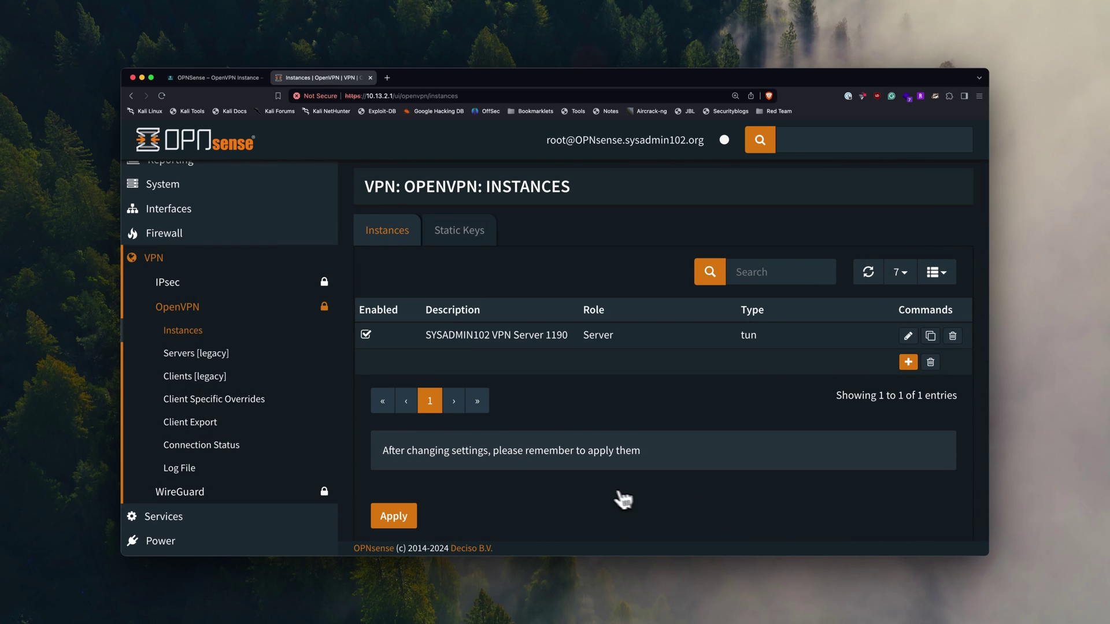
pyautogui.click(396, 518)
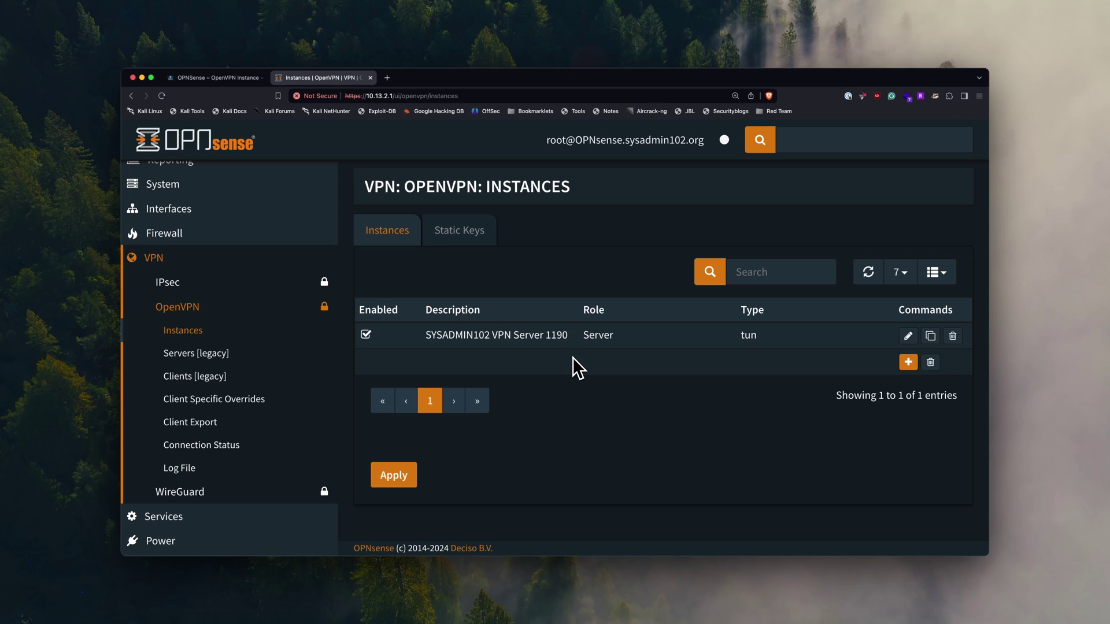
pyautogui.click(221, 78)
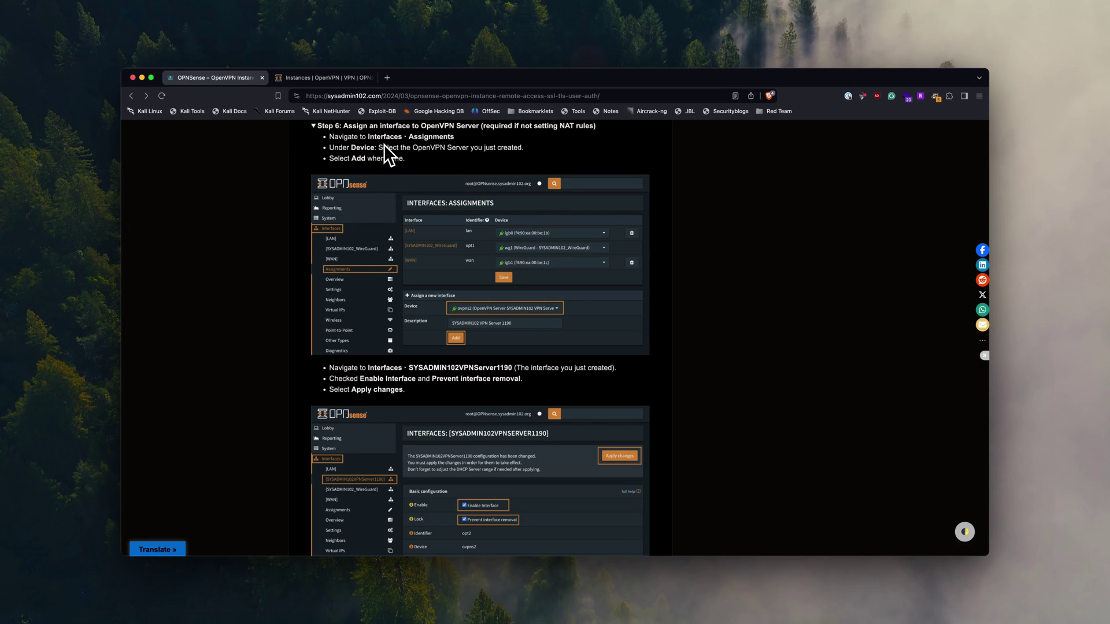
# - Assign the ovpns2 OpenVPN Server 1190 device as new interface SYSADMIN102VPNServer1190 and save
pyautogui.click(317, 78)
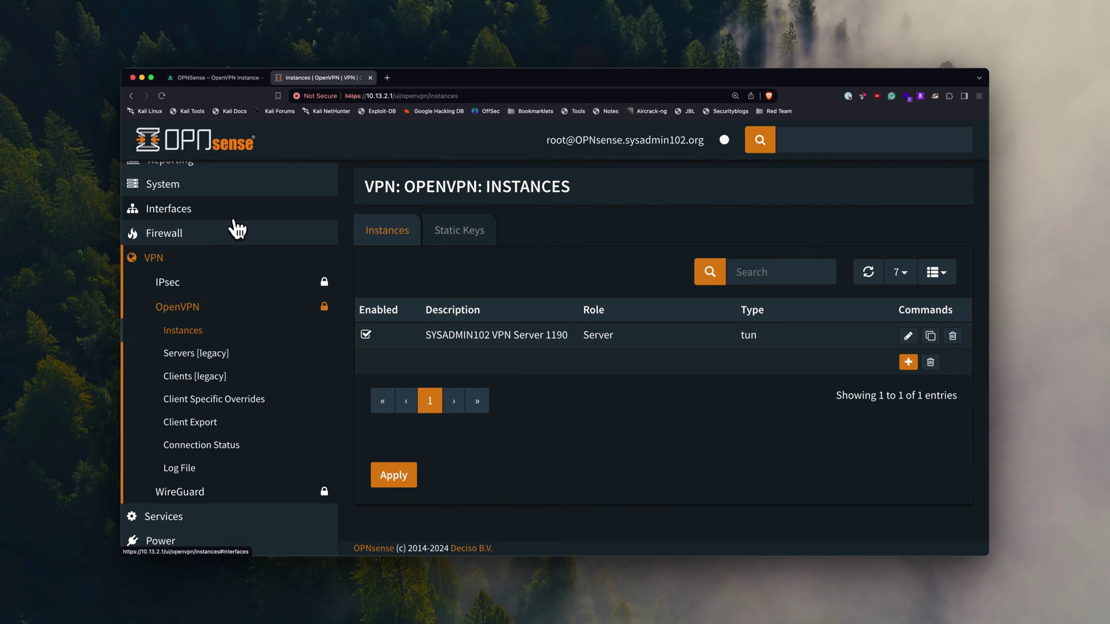
pyautogui.click(185, 216)
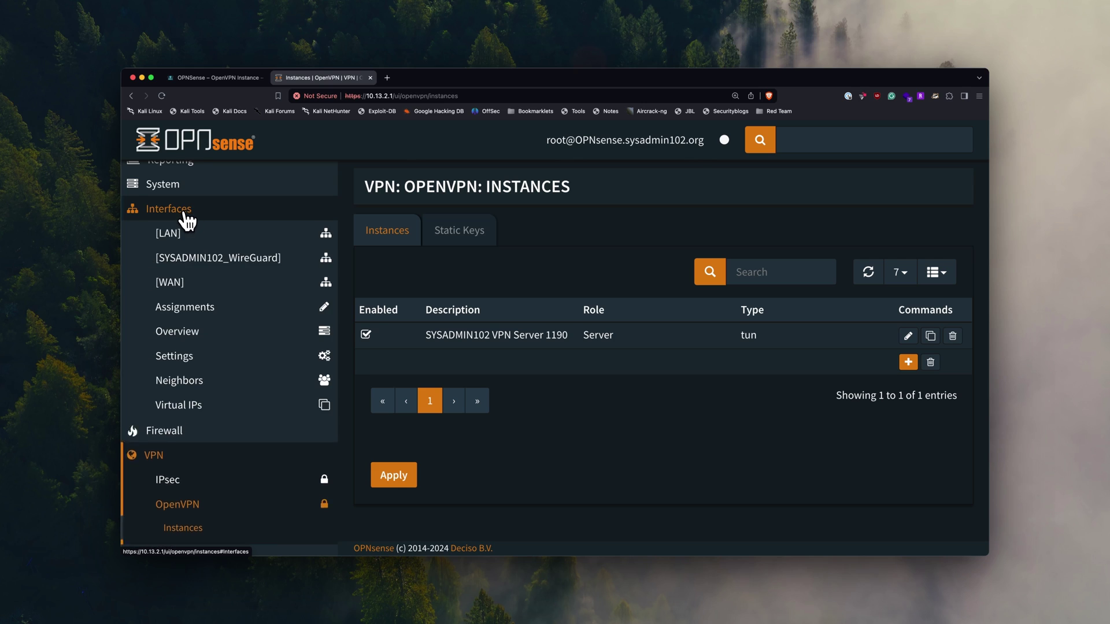
pyautogui.click(199, 312)
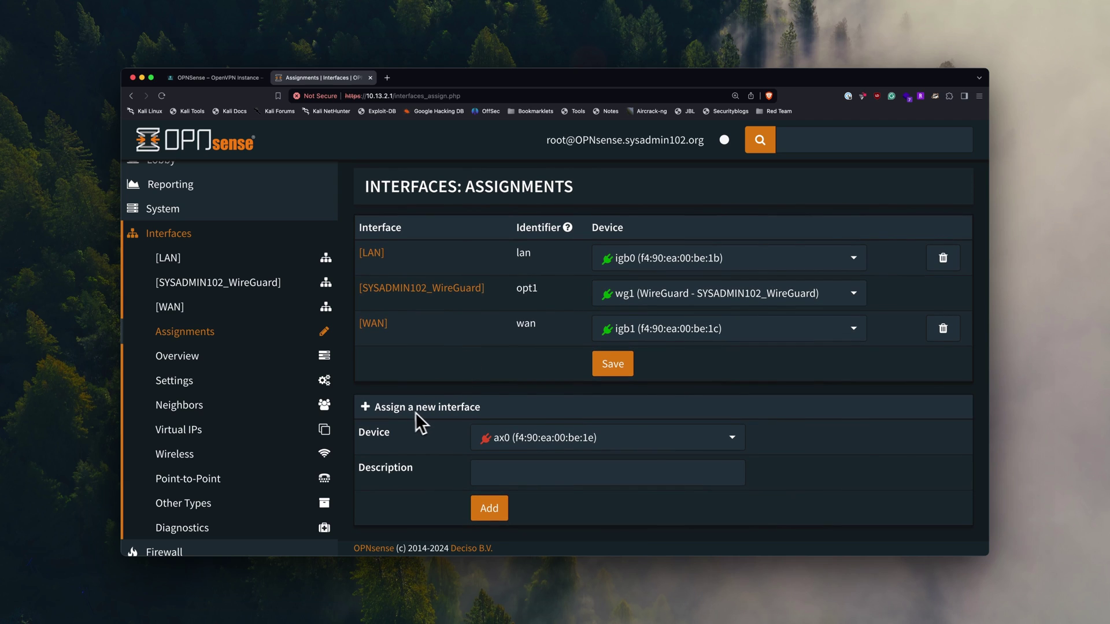
pyautogui.click(547, 437)
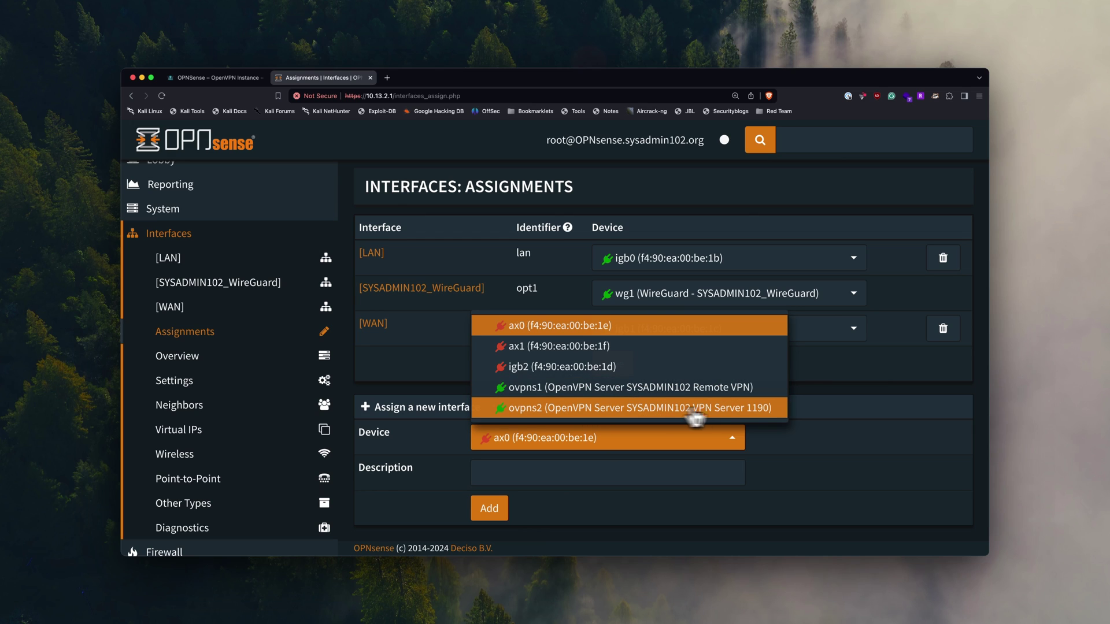
pyautogui.click(769, 417)
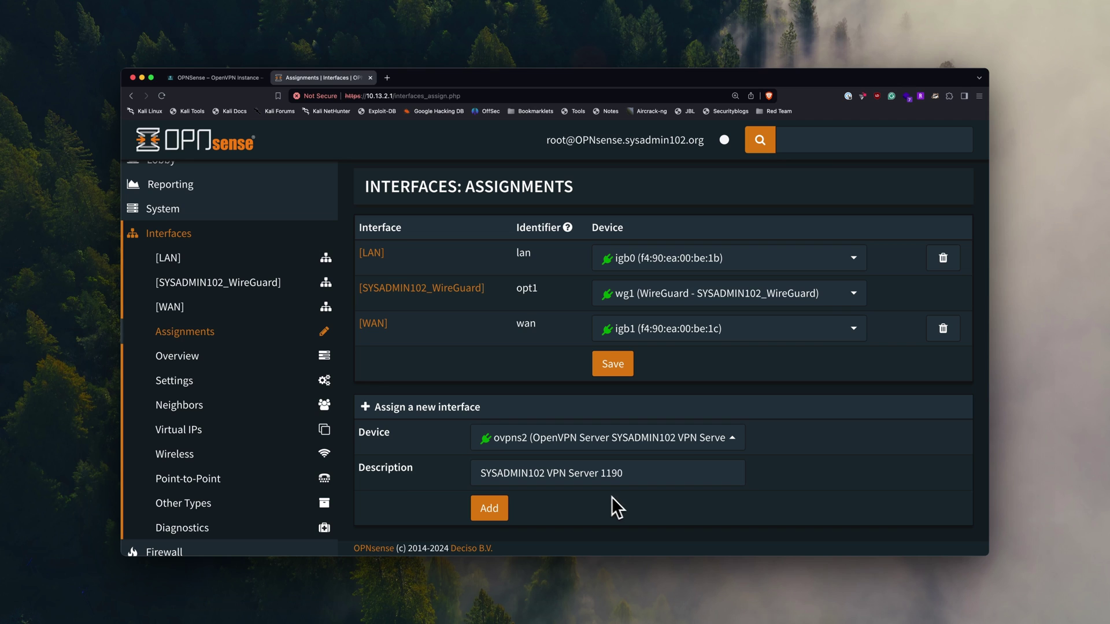
pyautogui.click(496, 512)
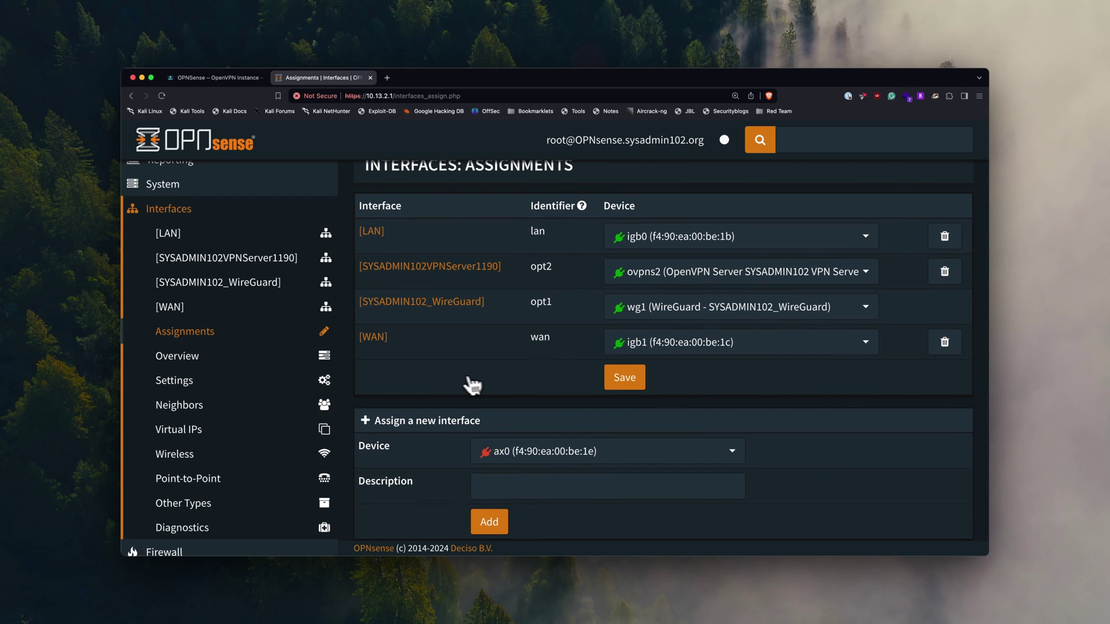
pyautogui.click(629, 388)
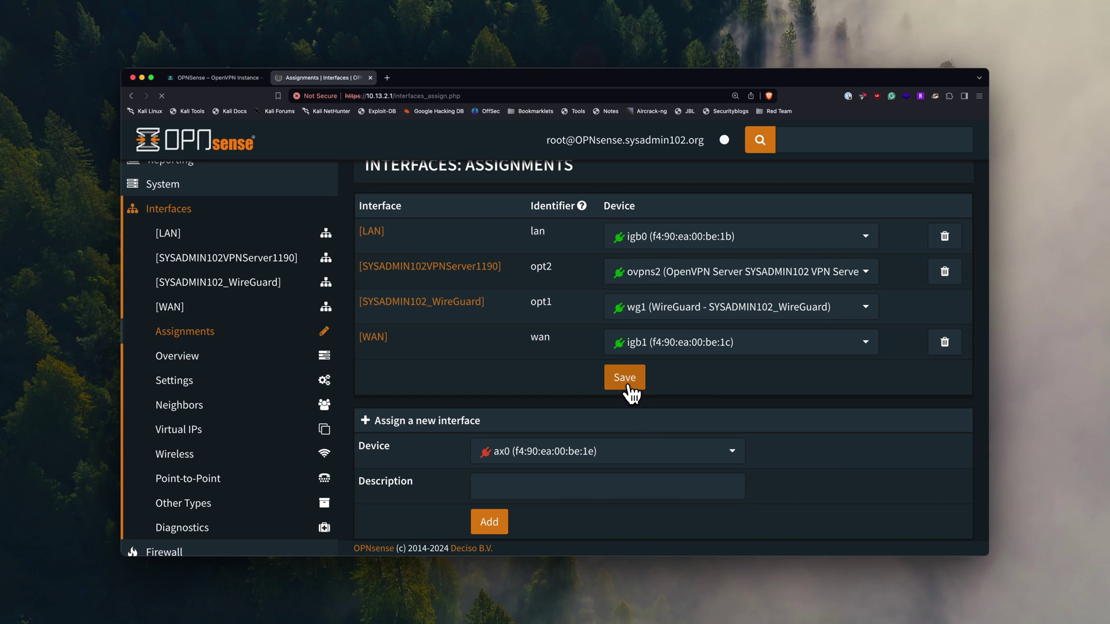
pyautogui.scroll(-1, 503, 390)
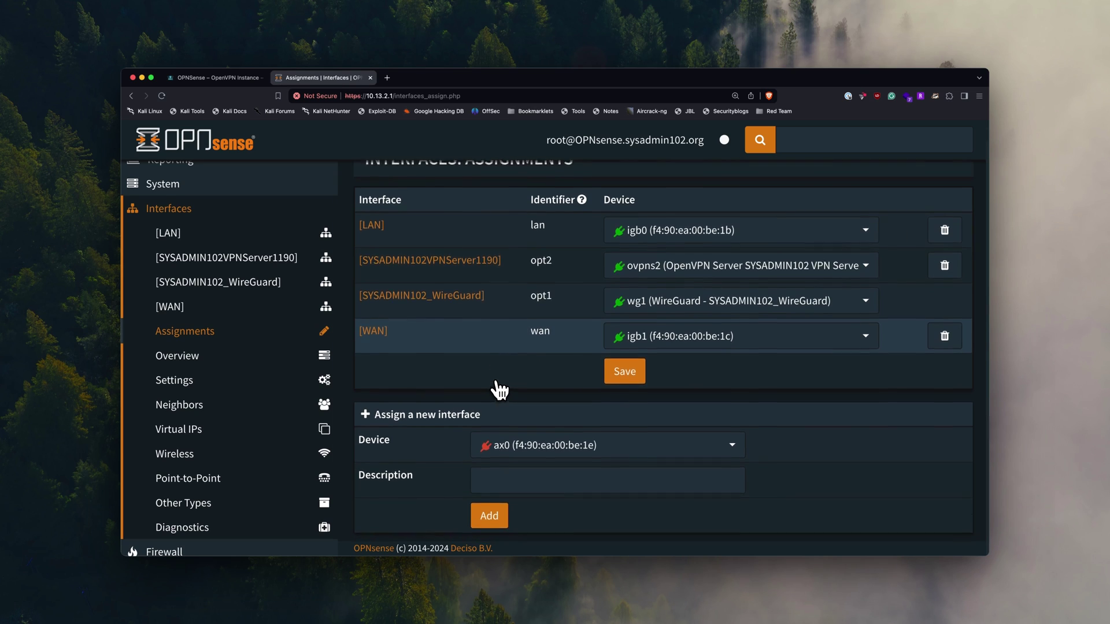
# - Enable the SYSADMIN102VPNServer1190 (opt2) interface, prevent its removal, save and apply
pyautogui.click(259, 267)
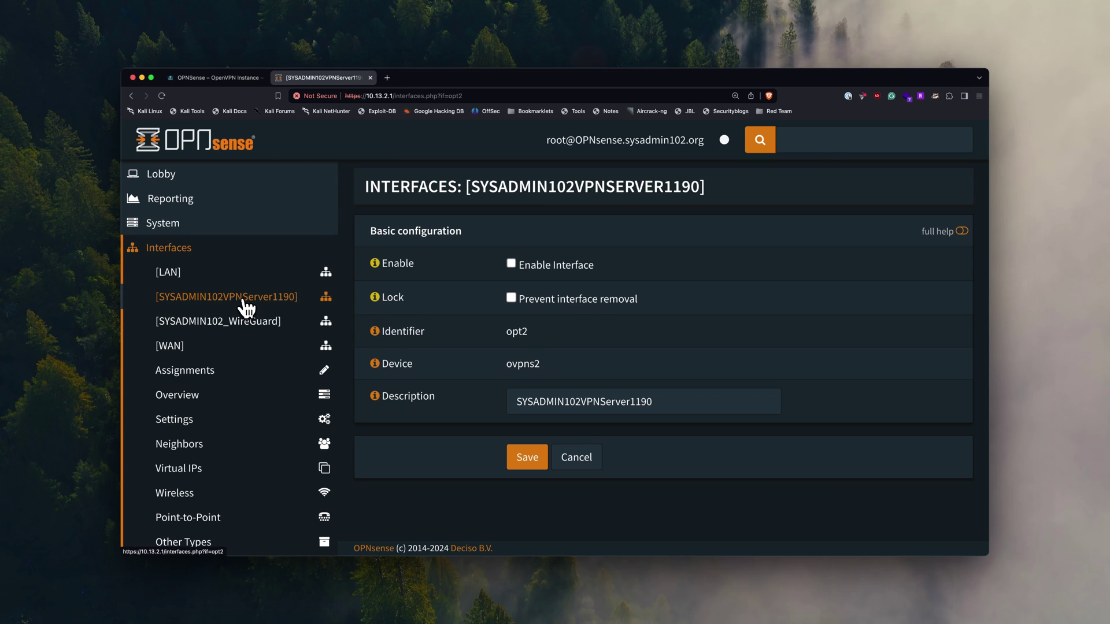
pyautogui.click(512, 265)
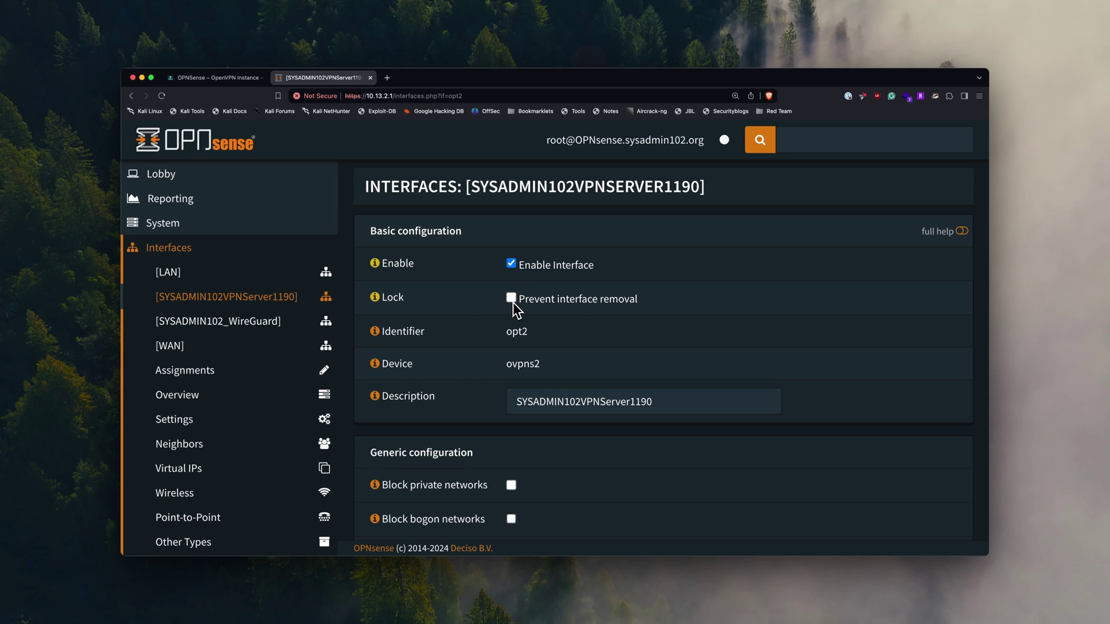
pyautogui.scroll(-3, 484, 313)
pyautogui.scroll(2, 485, 314)
pyautogui.scroll(-1, 484, 313)
pyautogui.scroll(-6, 484, 313)
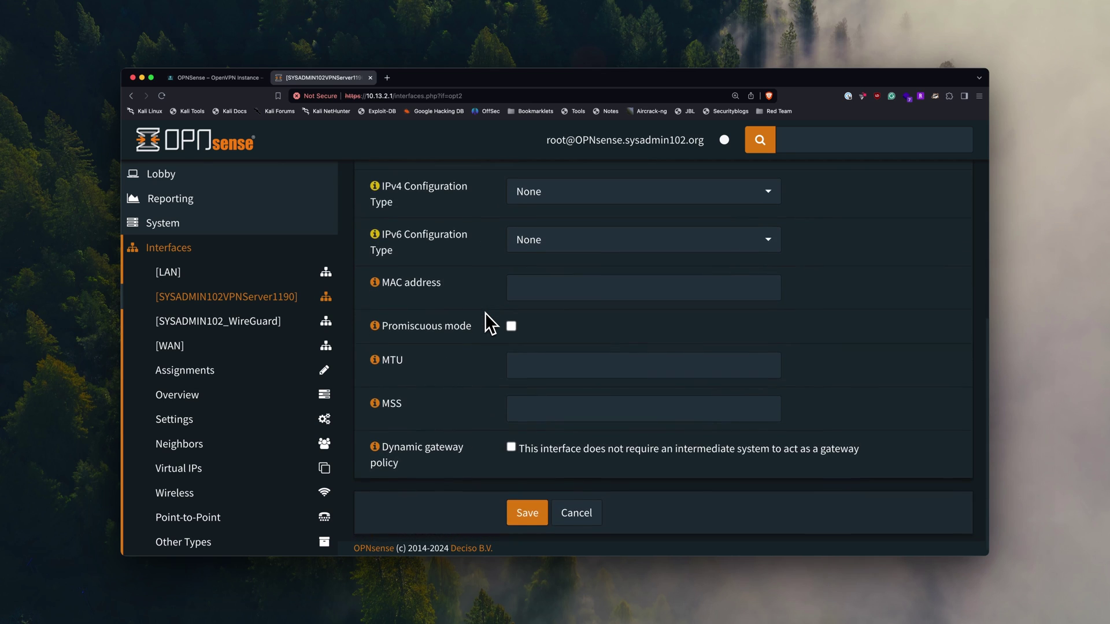
pyautogui.click(523, 511)
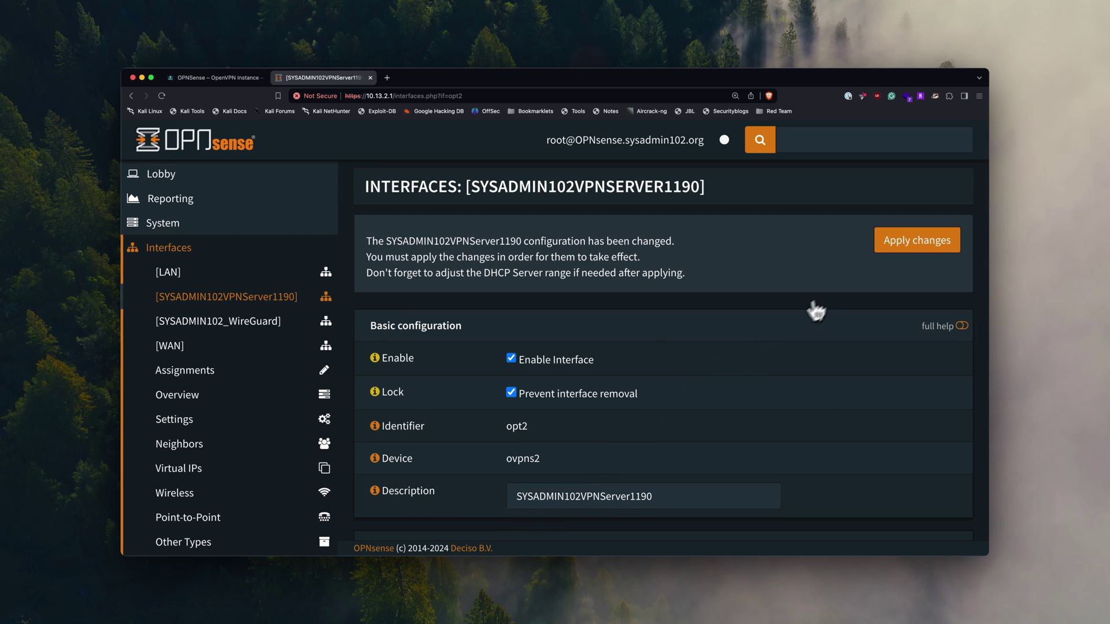
pyautogui.click(923, 250)
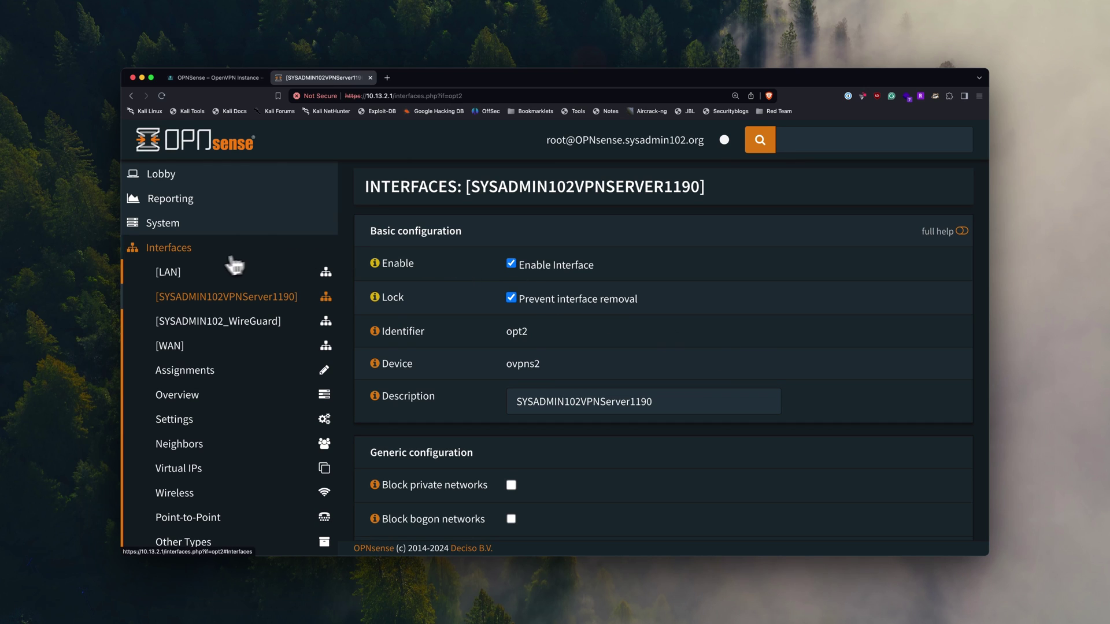
pyautogui.scroll(-5, 154, 263)
# - Open Firewall > Rules > WAN and locate the existing OpenVPN rule on port 1194
pyautogui.click(184, 429)
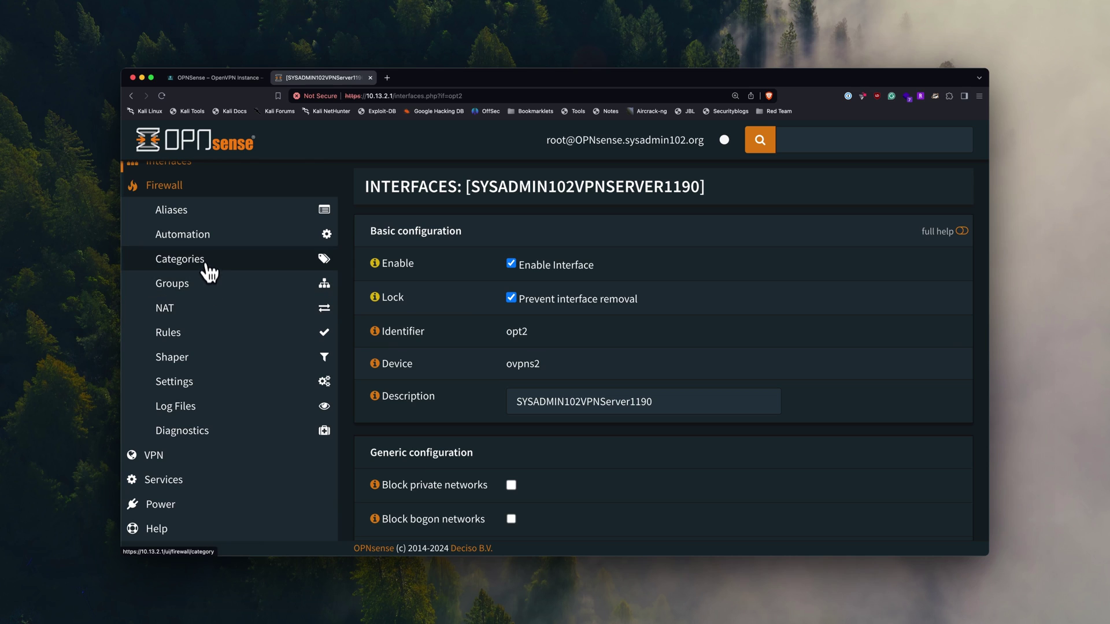
pyautogui.click(179, 334)
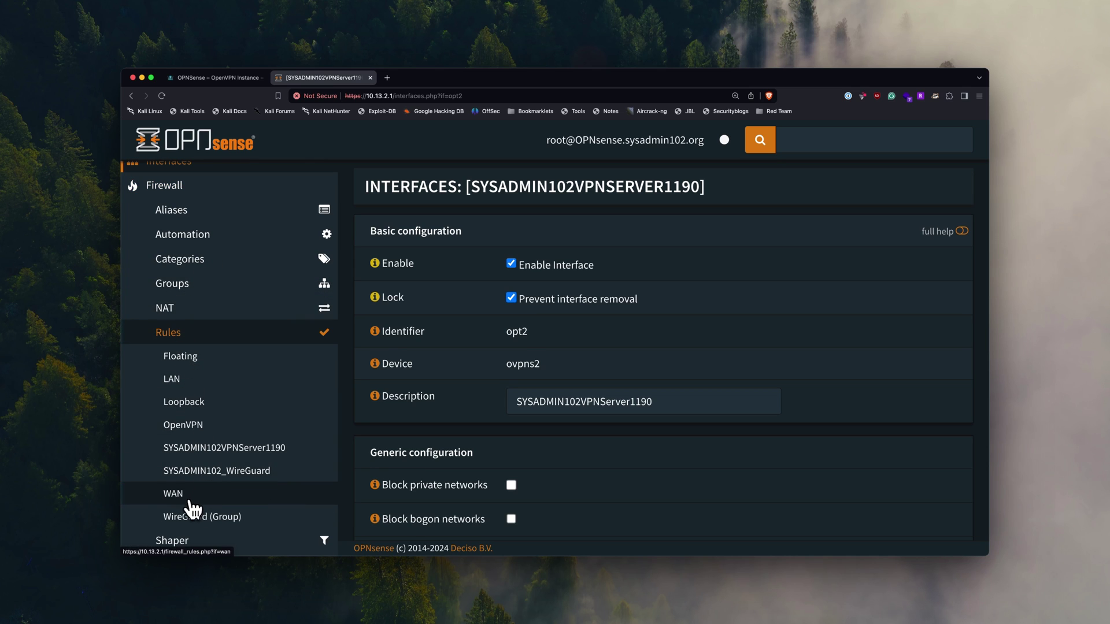
pyautogui.click(181, 498)
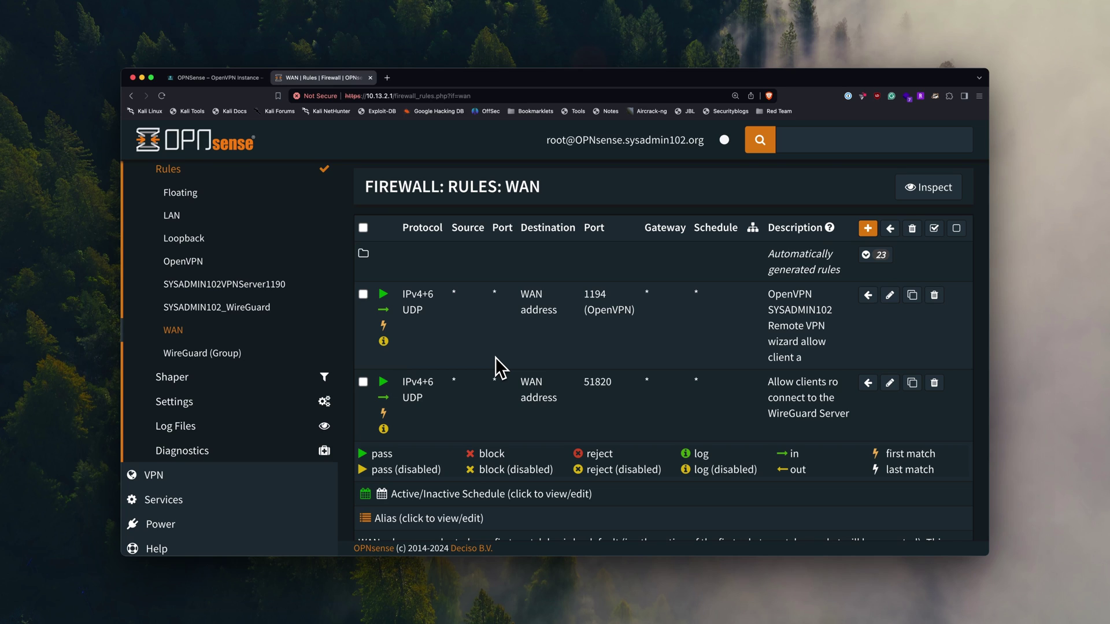
pyautogui.moveTo(583, 294); pyautogui.dragTo(608, 295)
# - Start a new WAN firewall rule covering IPv4+IPv6
pyautogui.click(605, 320)
pyautogui.click(867, 228)
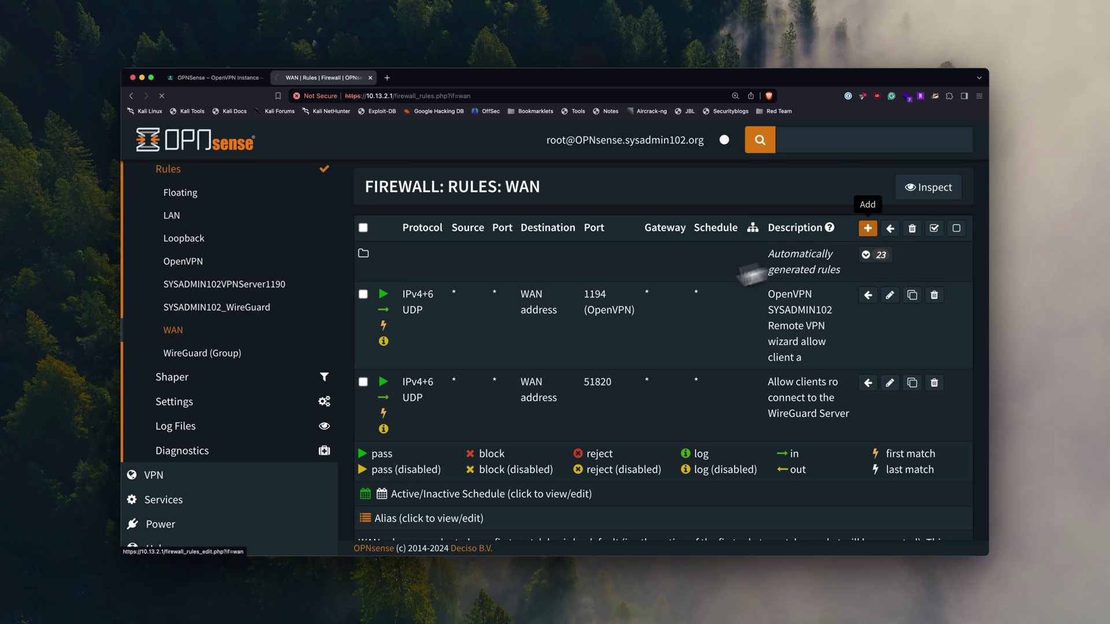
pyautogui.scroll(-5, 606, 317)
pyautogui.scroll(5, 606, 316)
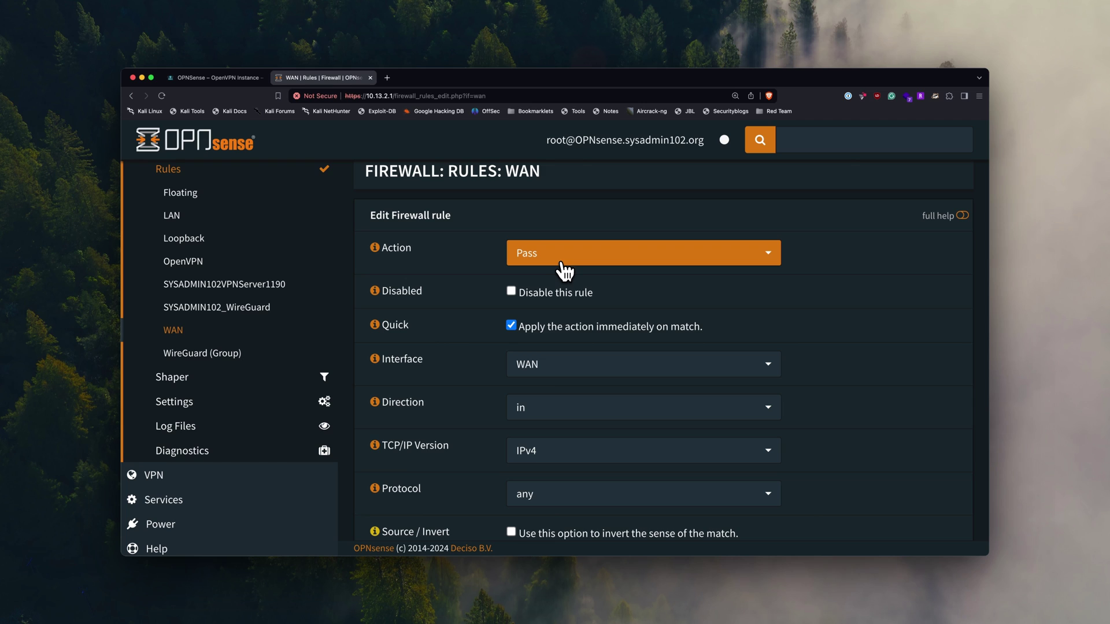
pyautogui.scroll(-1, 523, 301)
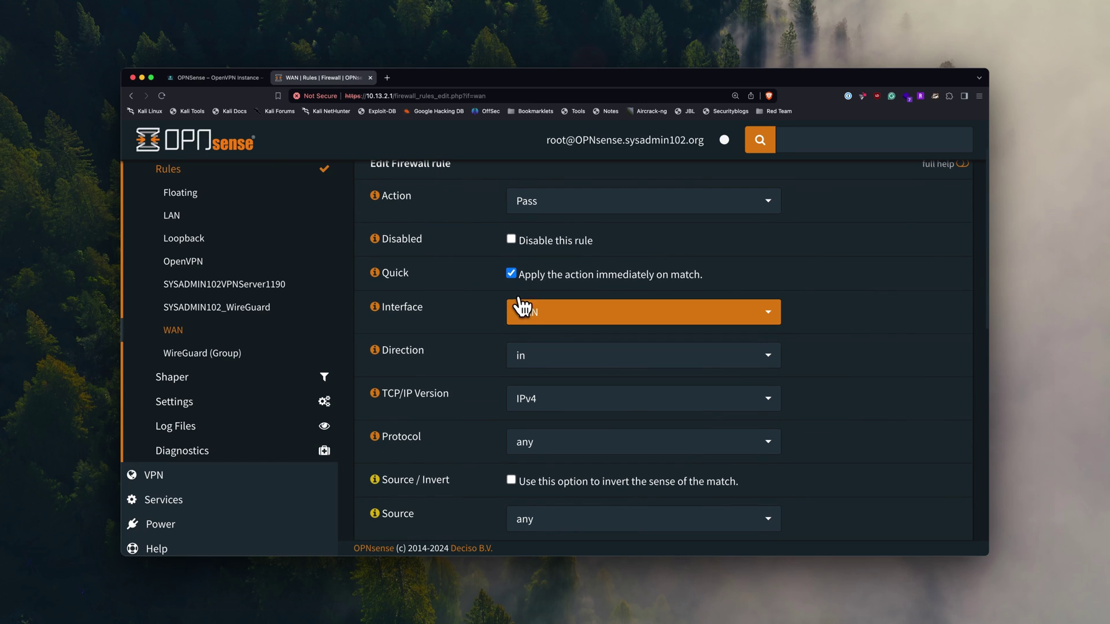
pyautogui.scroll(-1, 516, 310)
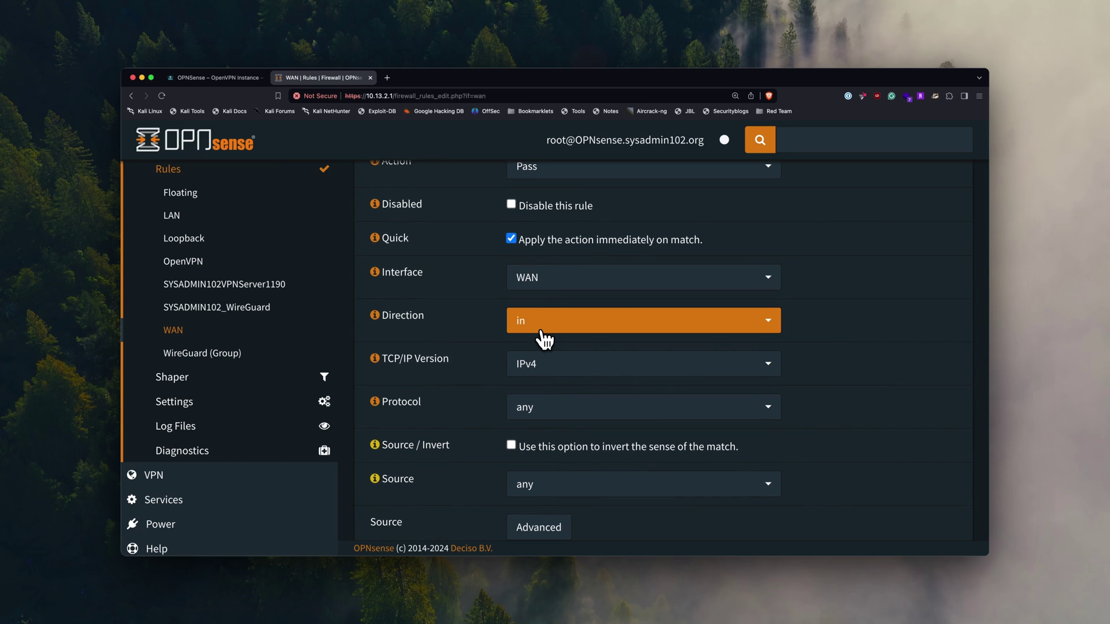
pyautogui.click(544, 368)
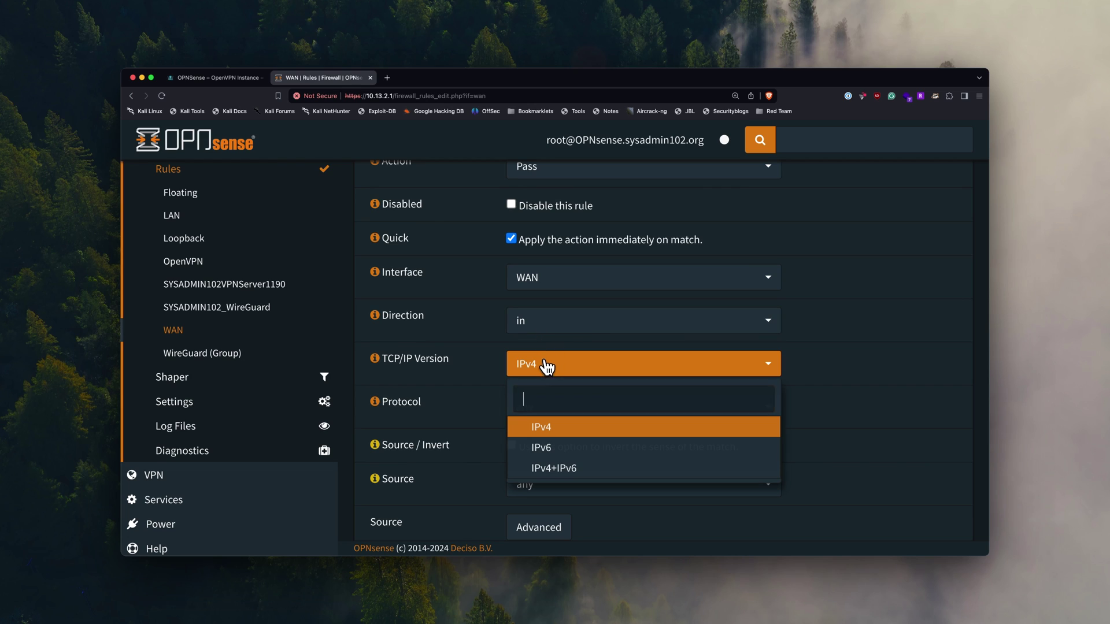
pyautogui.click(553, 473)
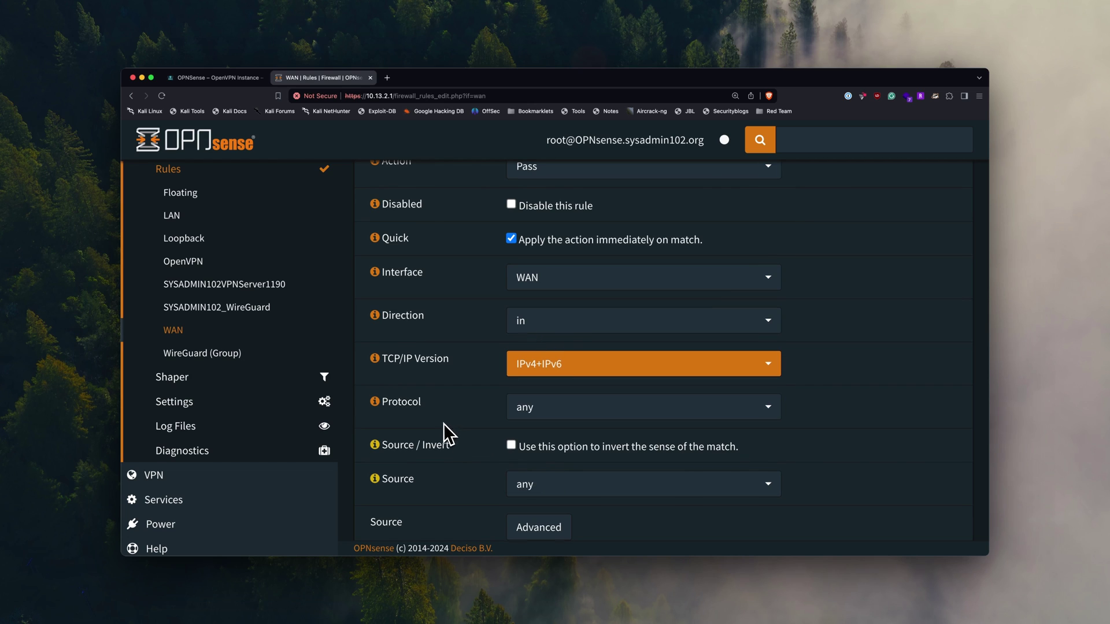
# - Set the new rule's protocol to TCP/UDP
pyautogui.scroll(-2, 443, 434)
pyautogui.click(550, 375)
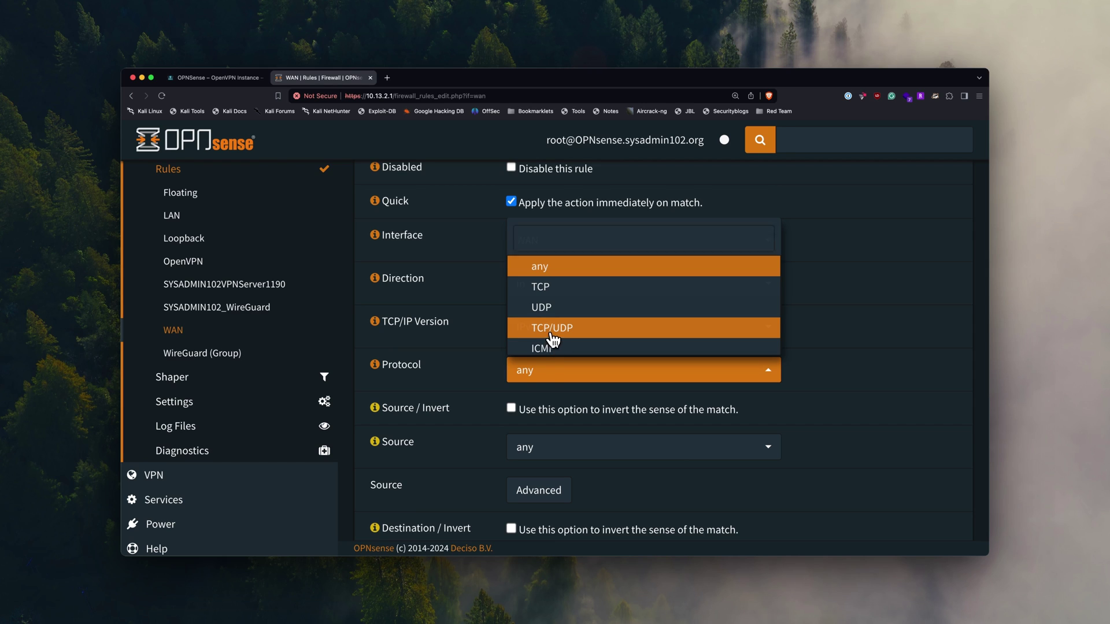
pyautogui.click(553, 342)
pyautogui.scroll(-3, 442, 373)
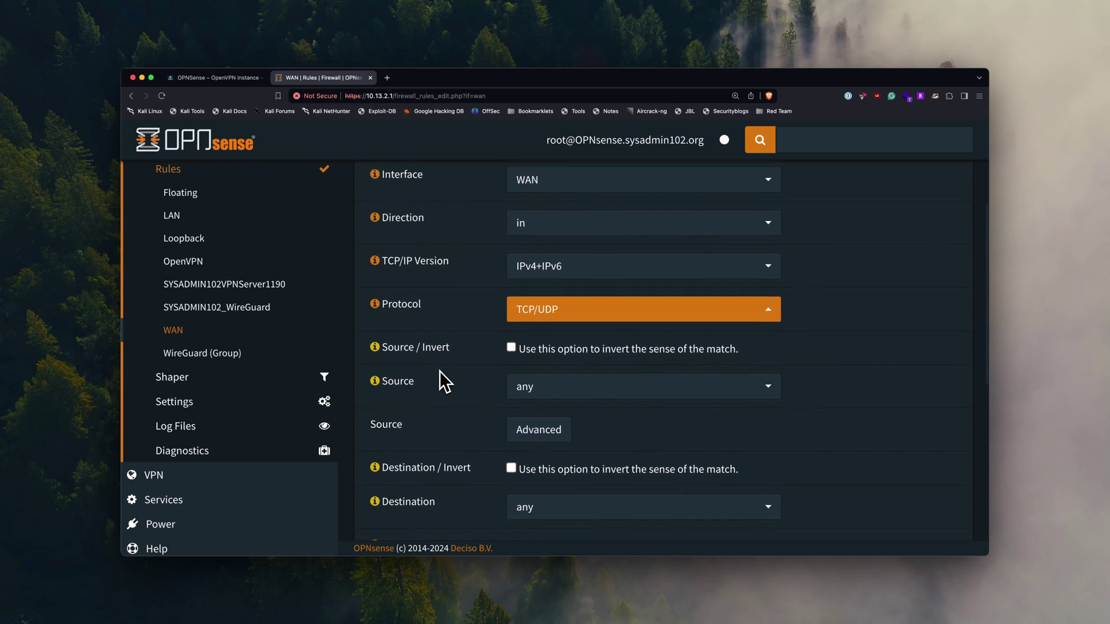
pyautogui.scroll(-3, 439, 371)
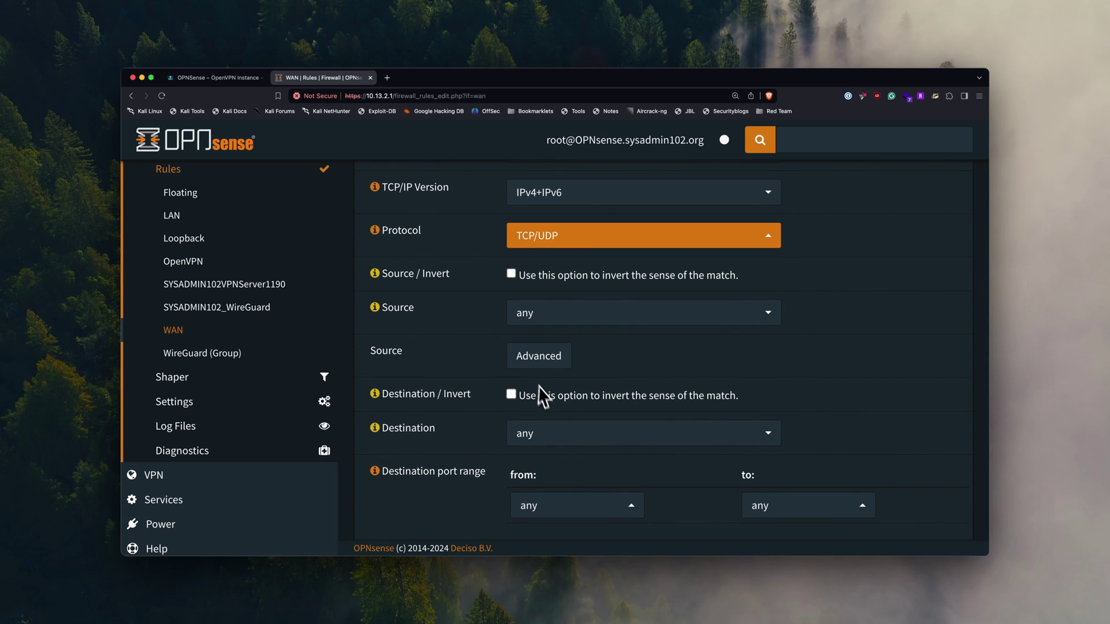
pyautogui.scroll(-3, 523, 436)
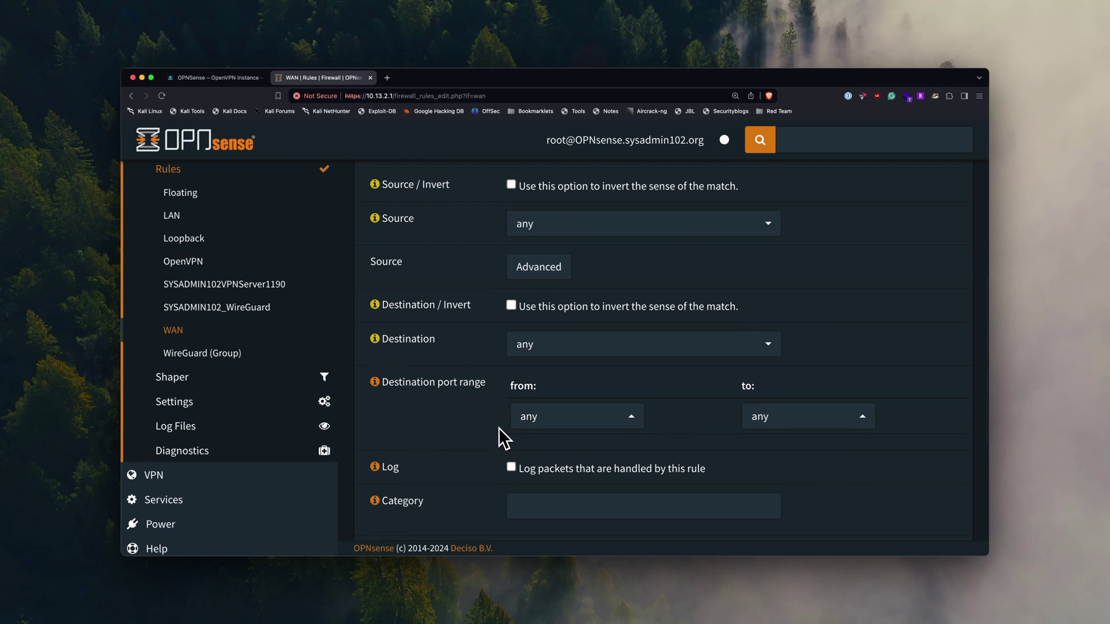
pyautogui.scroll(-1, 498, 427)
# - Set the rule's destination to WAN address
pyautogui.click(559, 340)
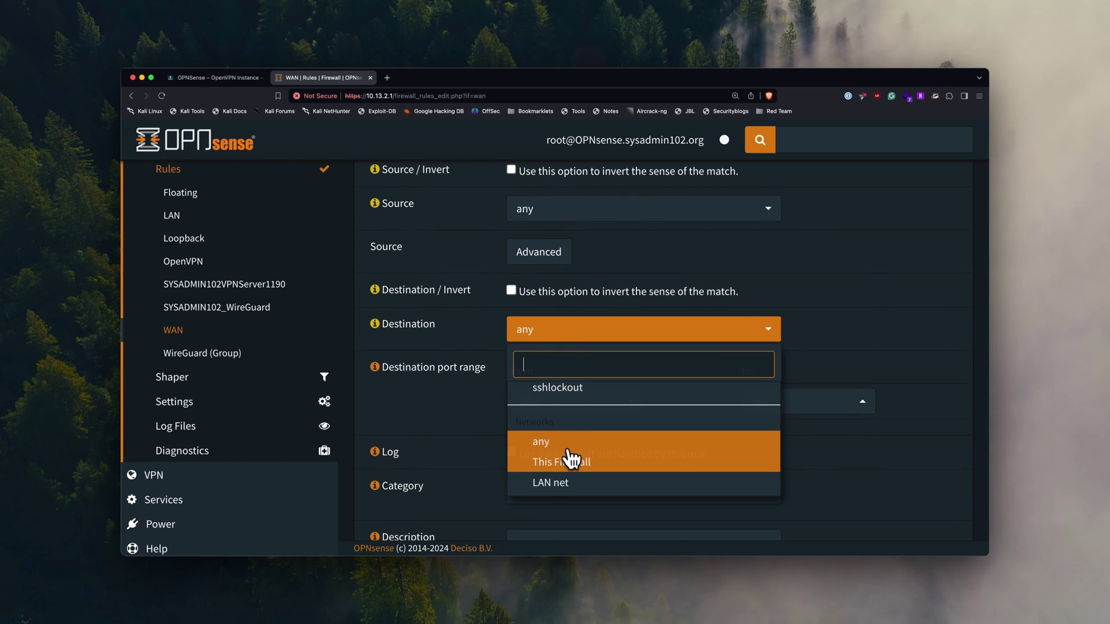
pyautogui.scroll(-5, 571, 461)
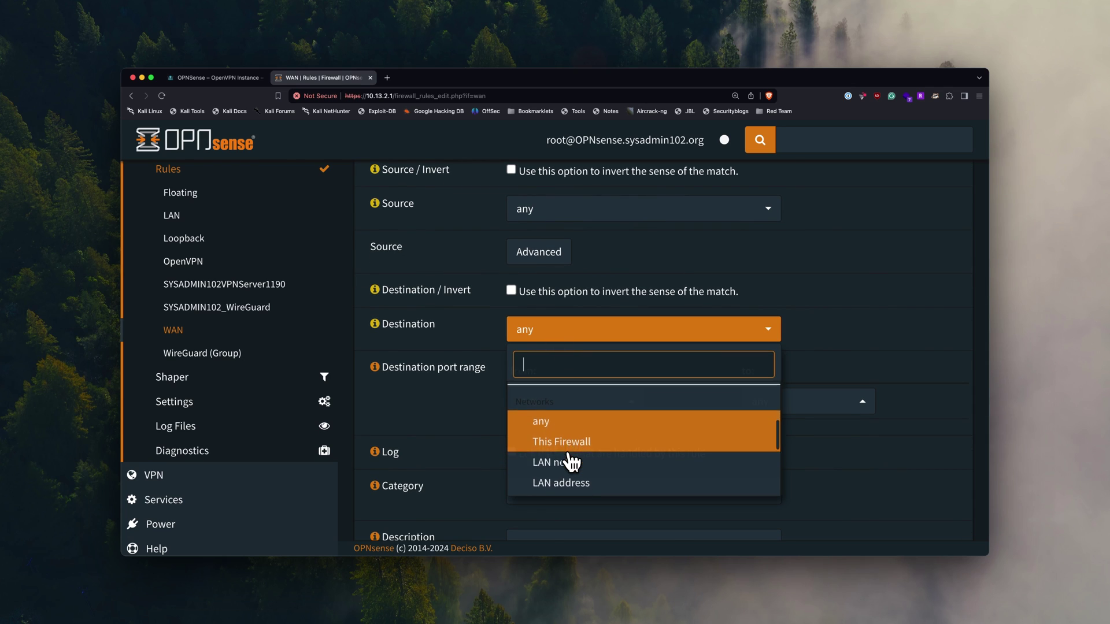
pyautogui.scroll(-5, 571, 461)
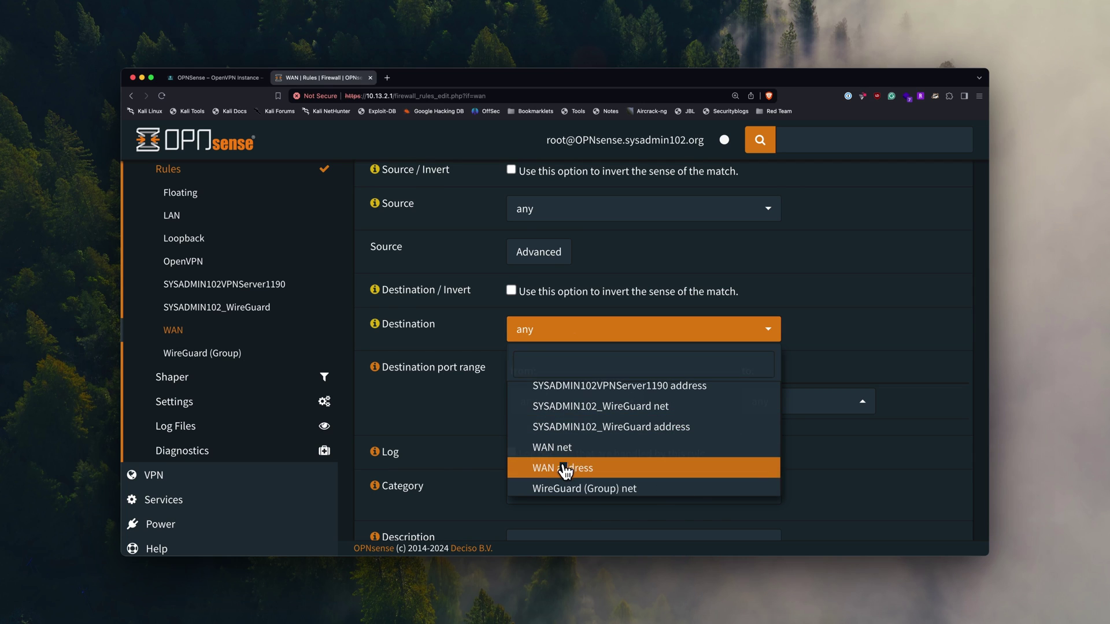
pyautogui.click(570, 467)
pyautogui.scroll(-1, 501, 407)
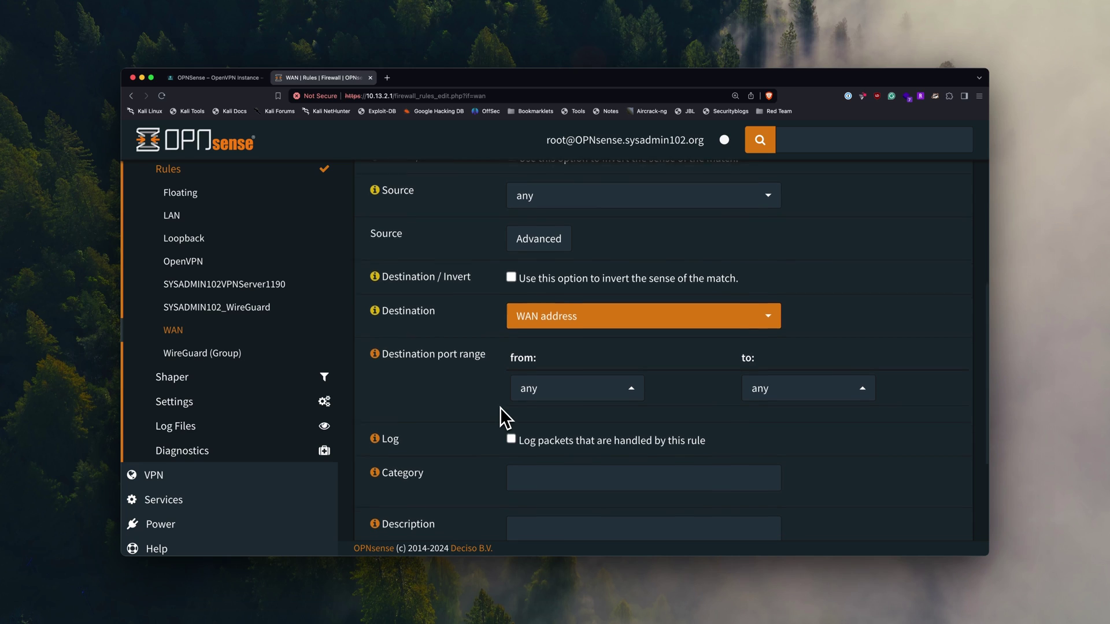
# - Set the destination port range to (other) 1190 through 1190
pyautogui.click(557, 391)
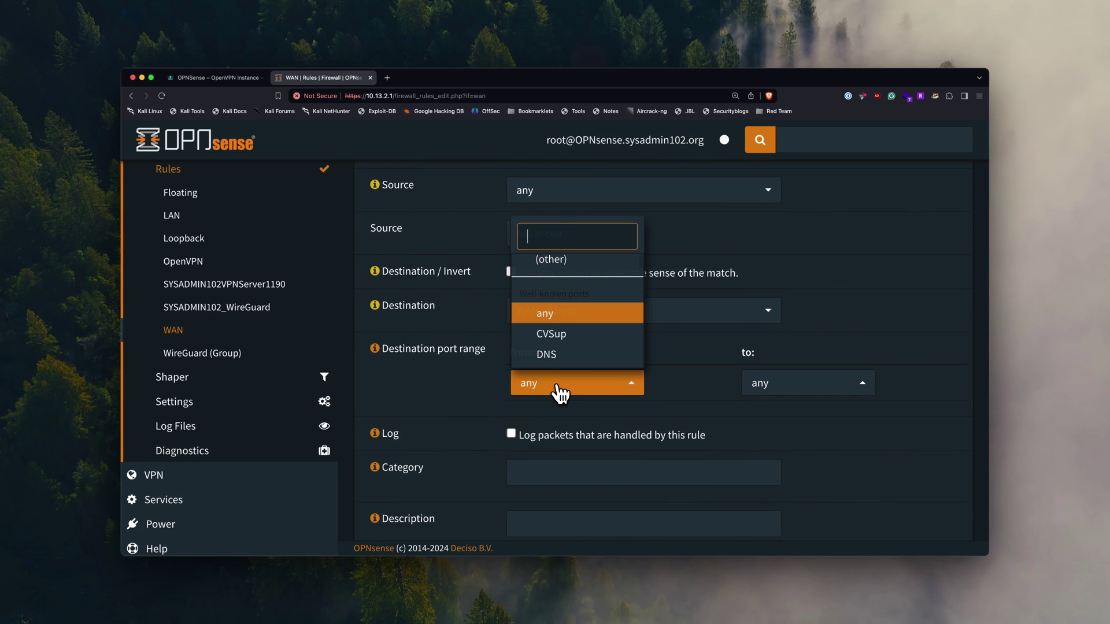
pyautogui.scroll(-5, 569, 354)
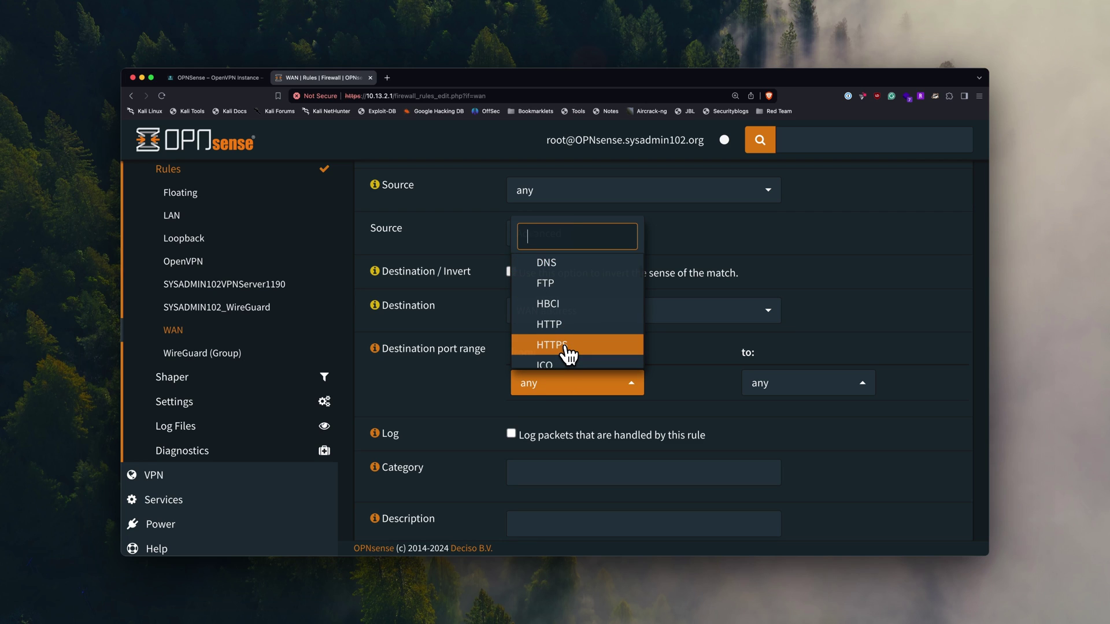
pyautogui.scroll(-10, 570, 354)
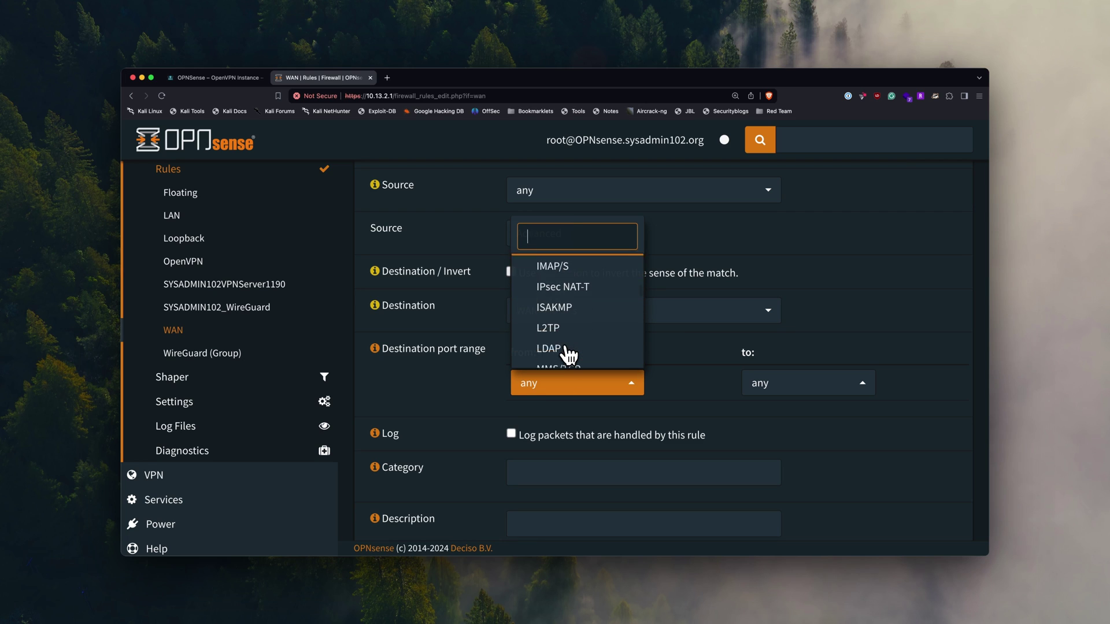
pyautogui.scroll(-8, 570, 354)
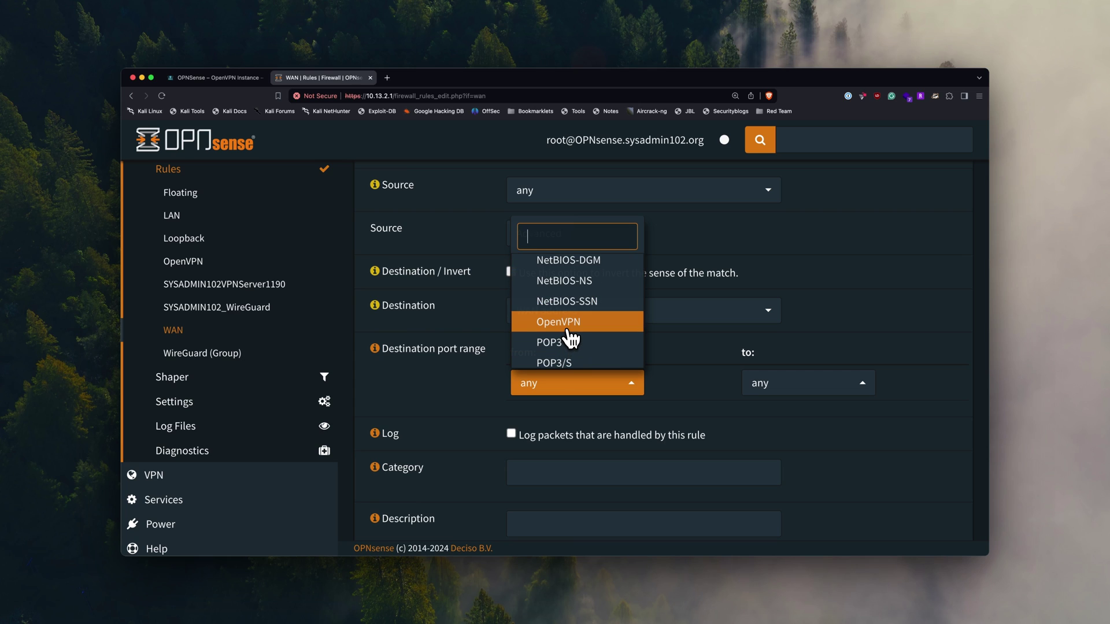
pyautogui.scroll(-6, 570, 340)
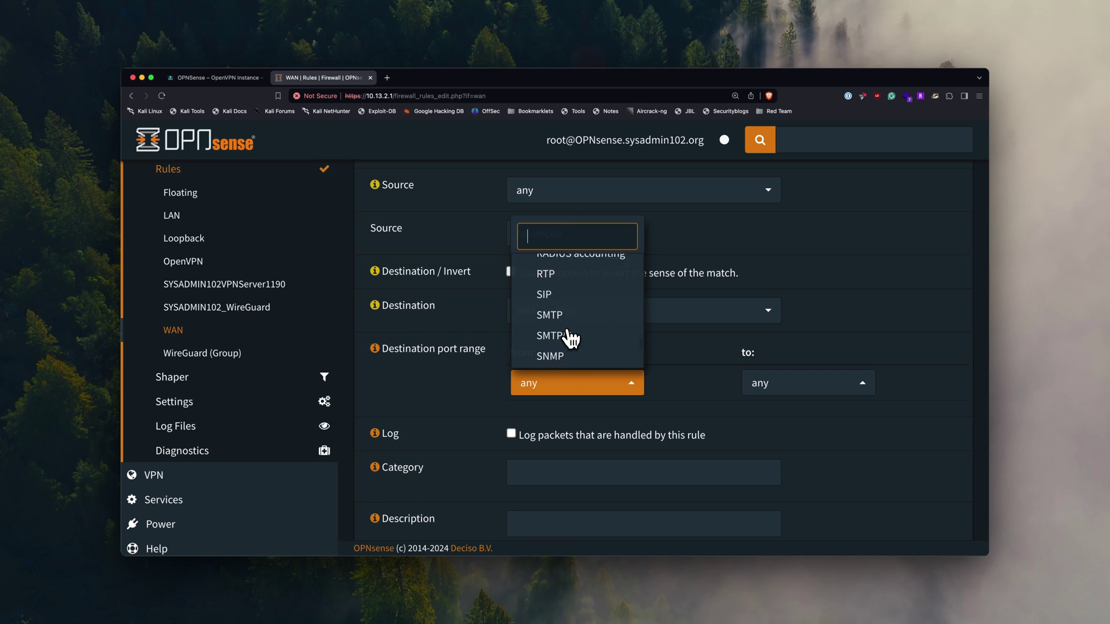
pyautogui.scroll(-5, 570, 340)
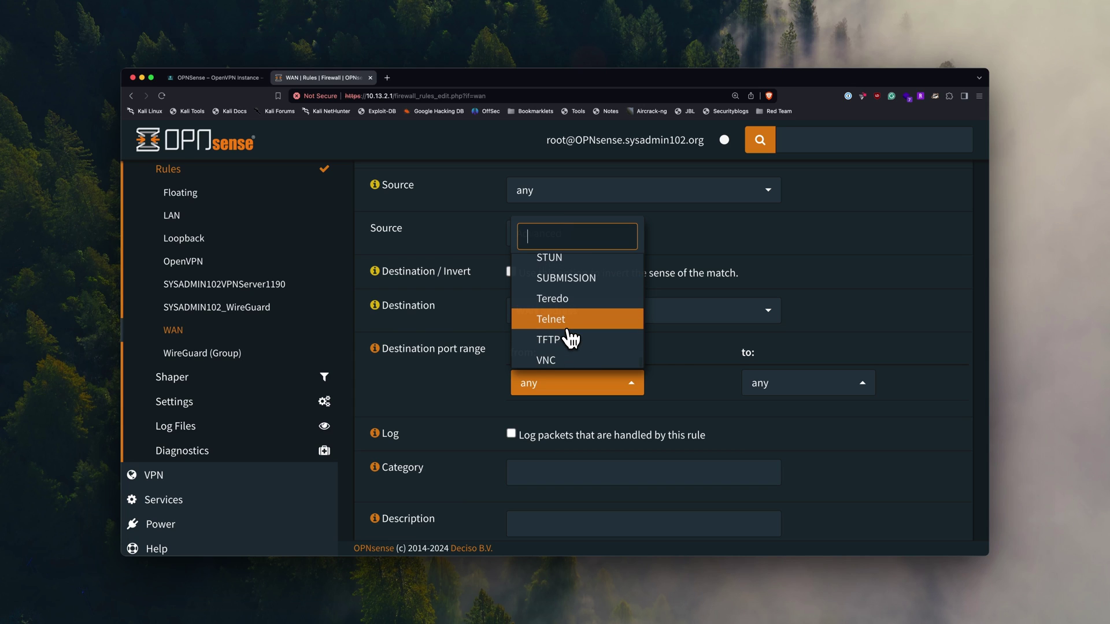
pyautogui.scroll(15, 570, 340)
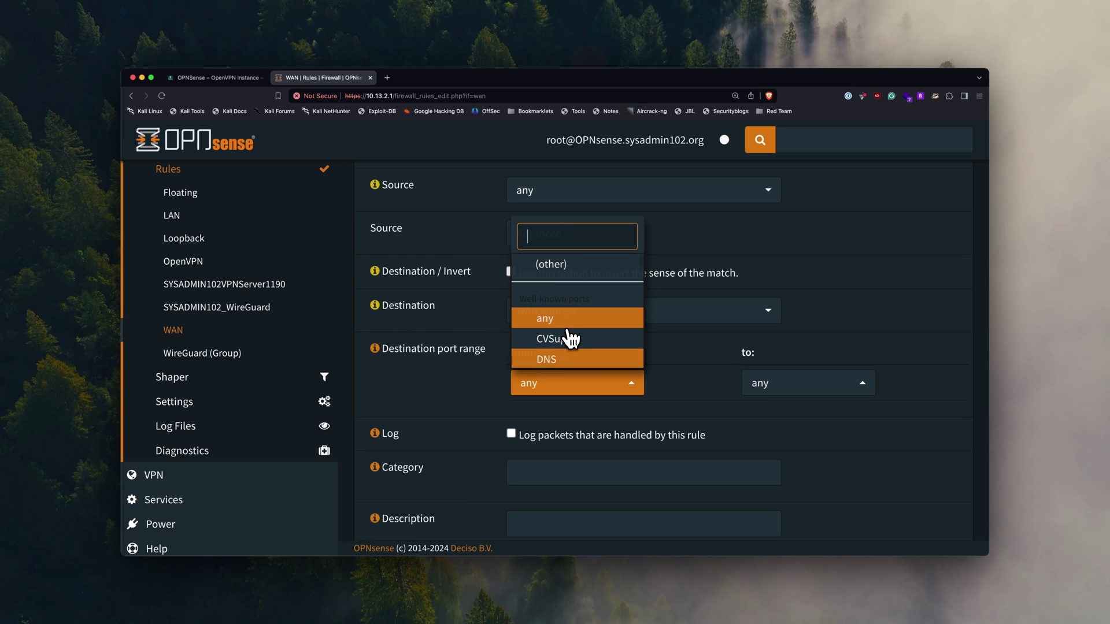
pyautogui.click(569, 266)
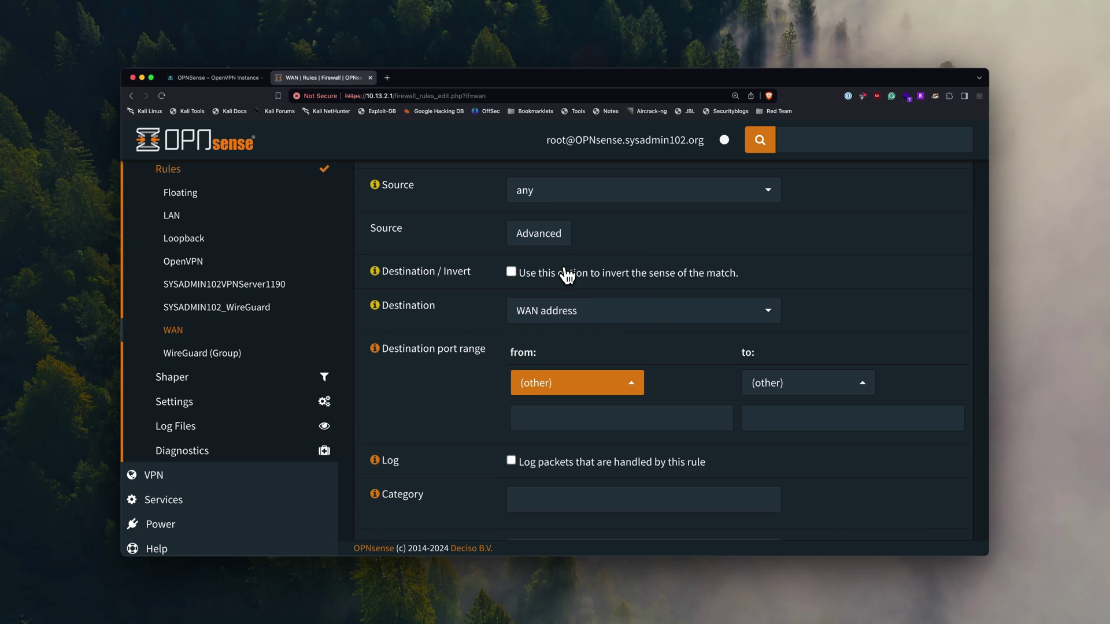
pyautogui.click(566, 420)
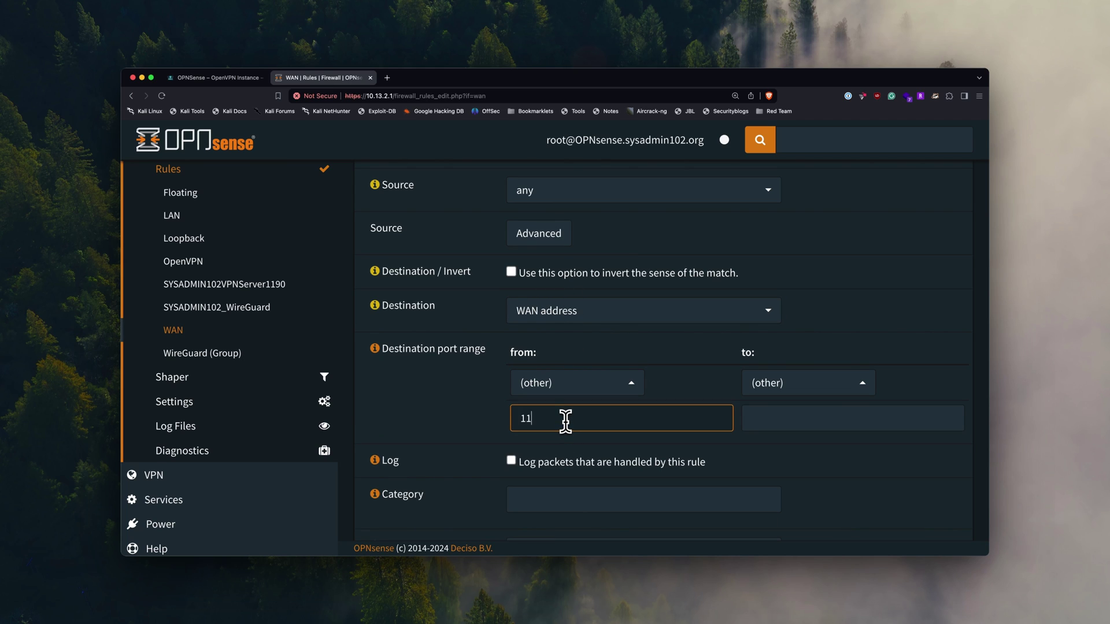
pyautogui.write('1190')
pyautogui.press('Tab')
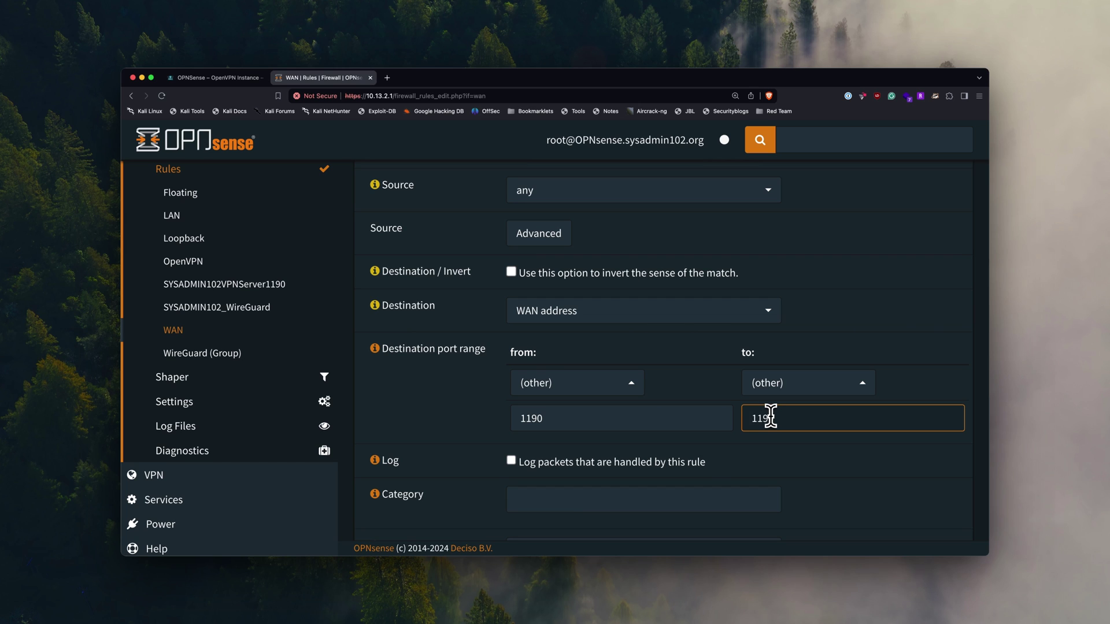
pyautogui.click(780, 454)
pyautogui.scroll(-3, 780, 454)
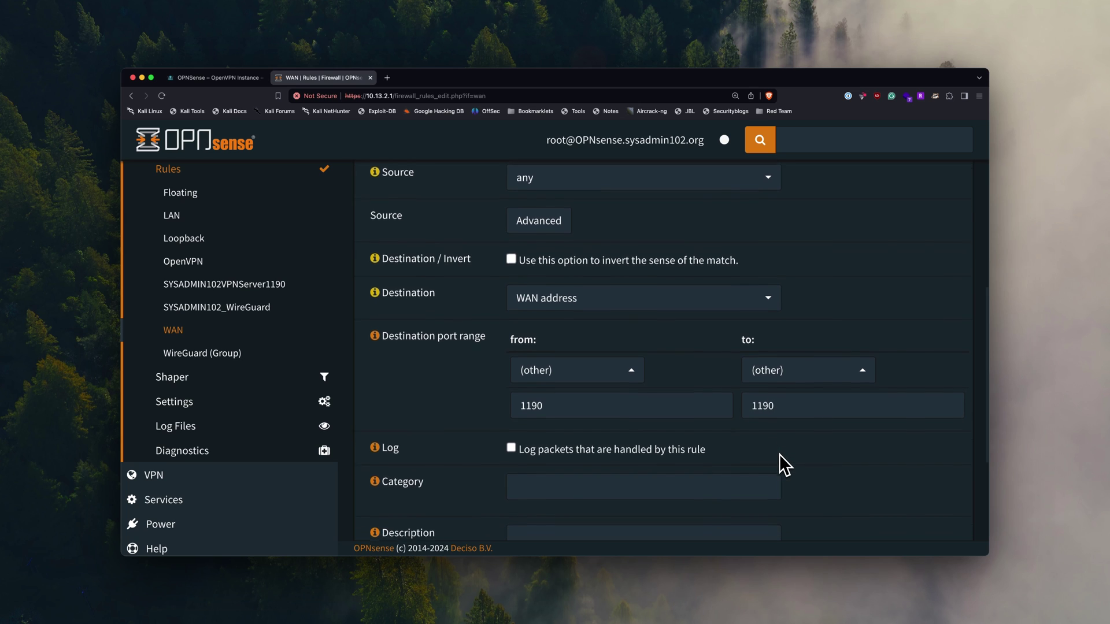
pyautogui.scroll(-4, 780, 454)
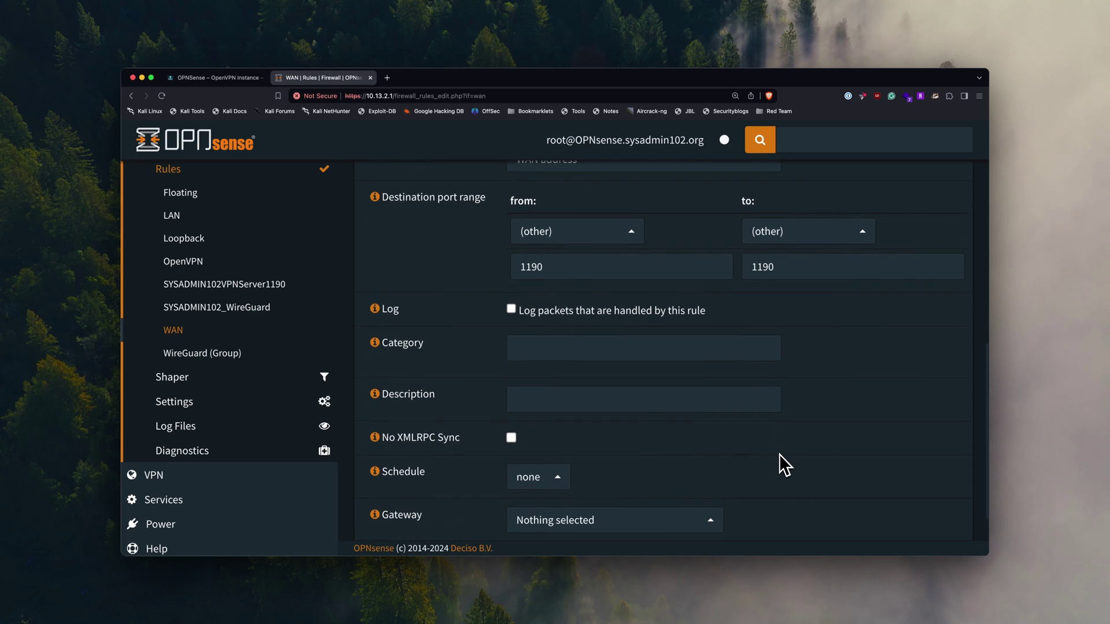
pyautogui.scroll(-1, 779, 455)
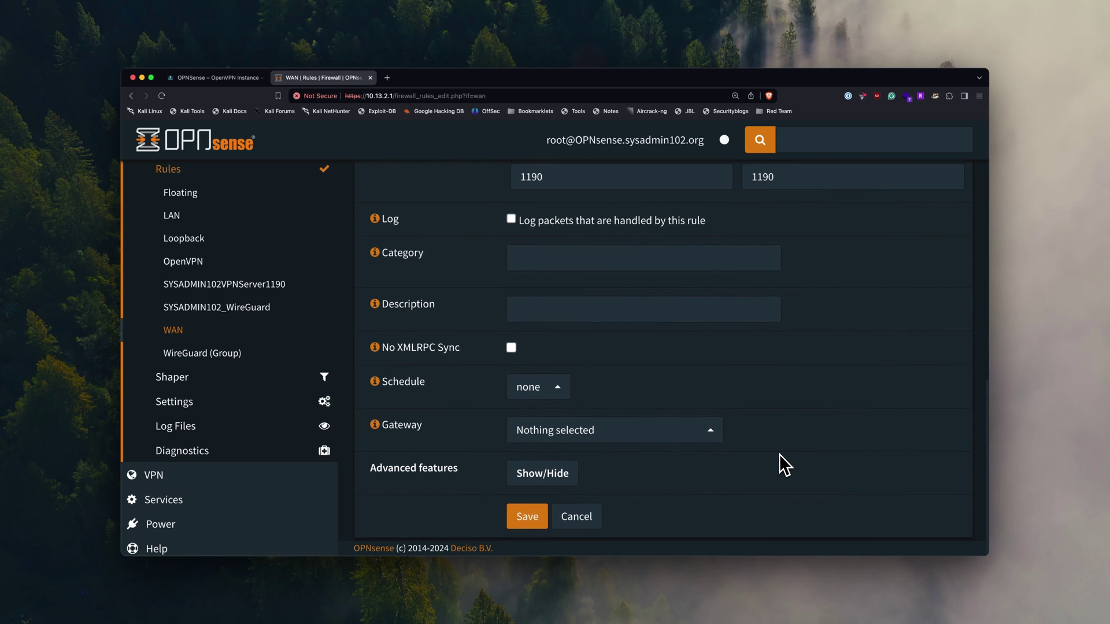
# - Save the TCP/UDP port 1190 WAN rule and apply the firewall changes
pyautogui.click(527, 519)
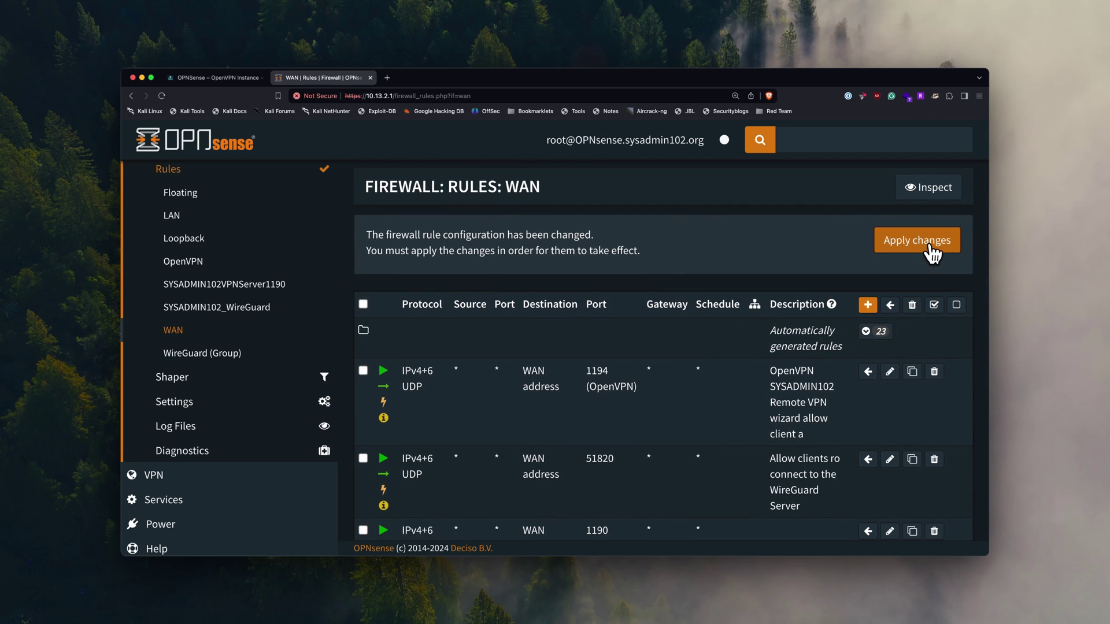
pyautogui.click(917, 240)
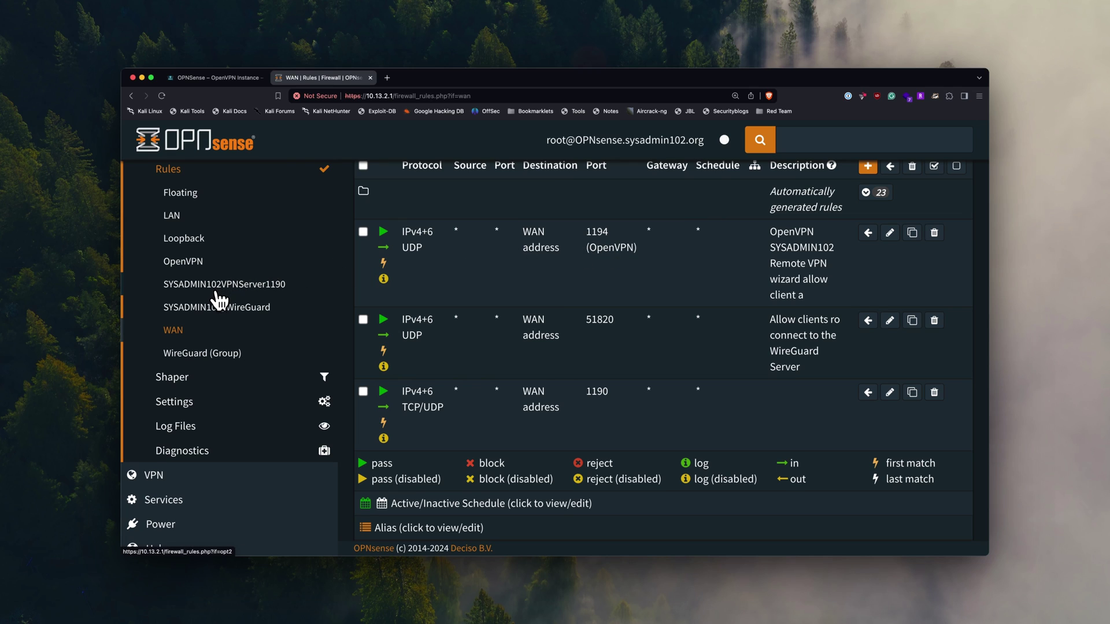
# - Open the empty SYSADMIN102VPNServer1190 firewall rules and start a new rule
pyautogui.click(277, 296)
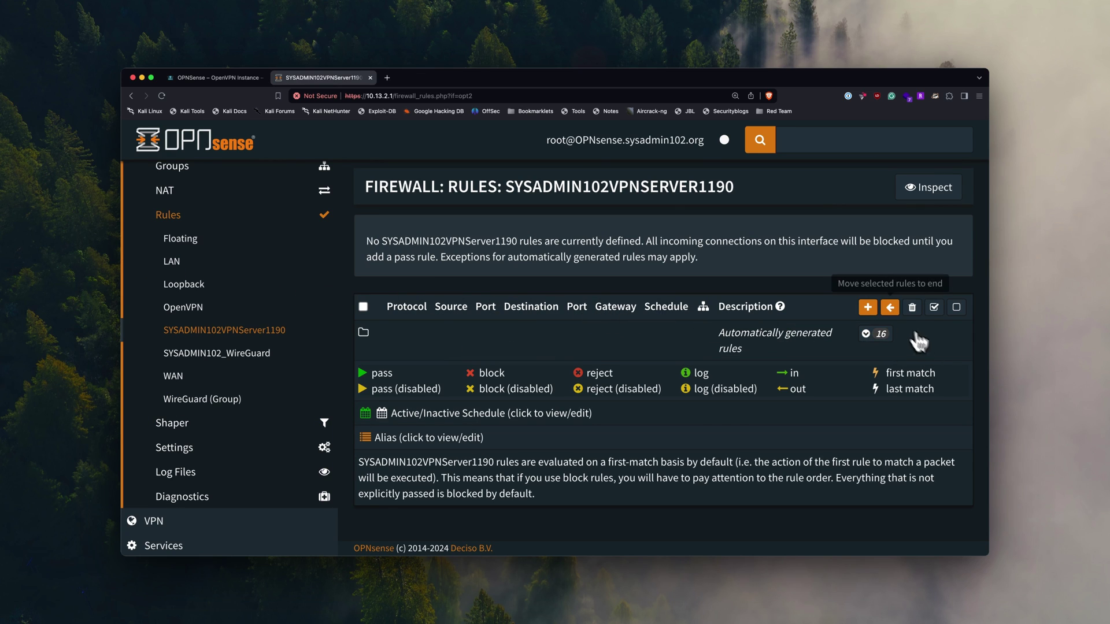
pyautogui.click(868, 308)
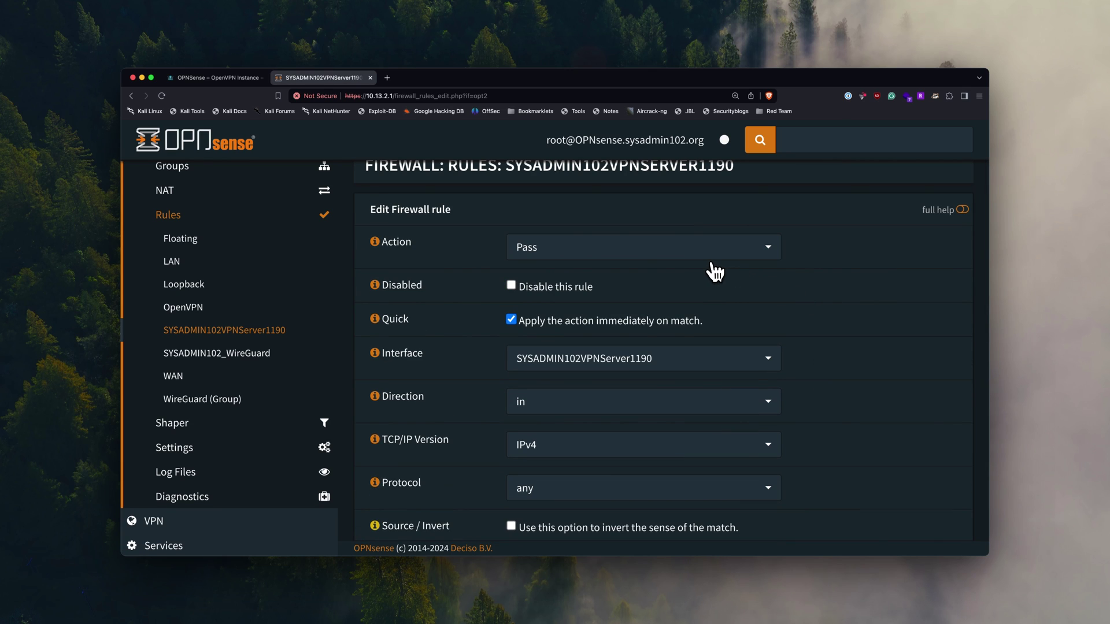
# - Set the rule to IPv4+IPv6 with source SYSADMIN102VPNServer1190 net
pyautogui.scroll(-1, 600, 334)
pyautogui.scroll(-3, 601, 334)
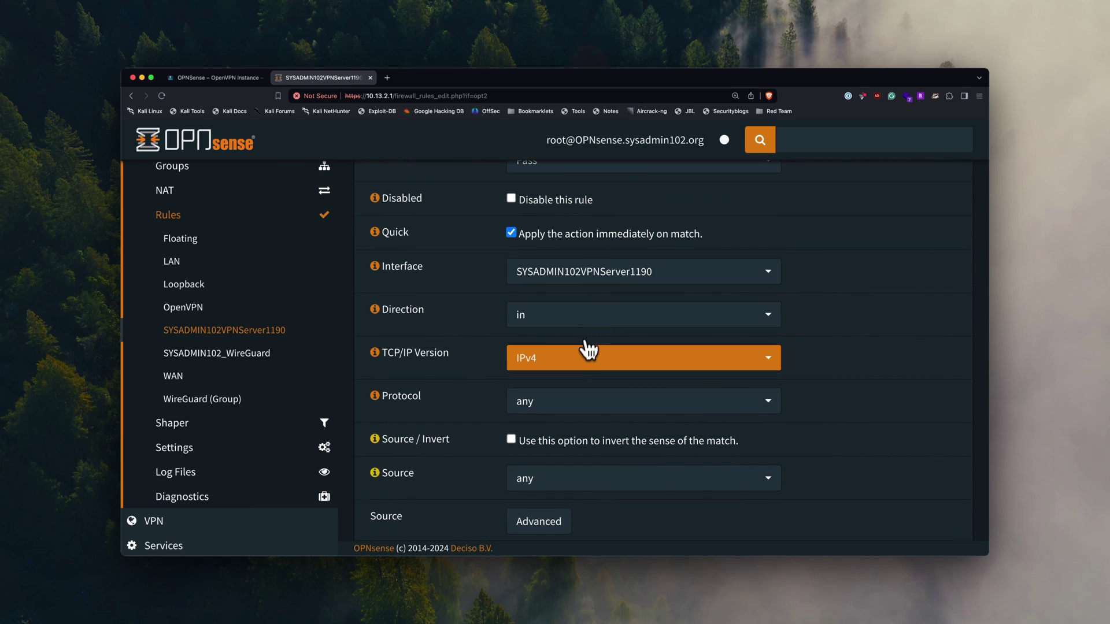
pyautogui.click(624, 357)
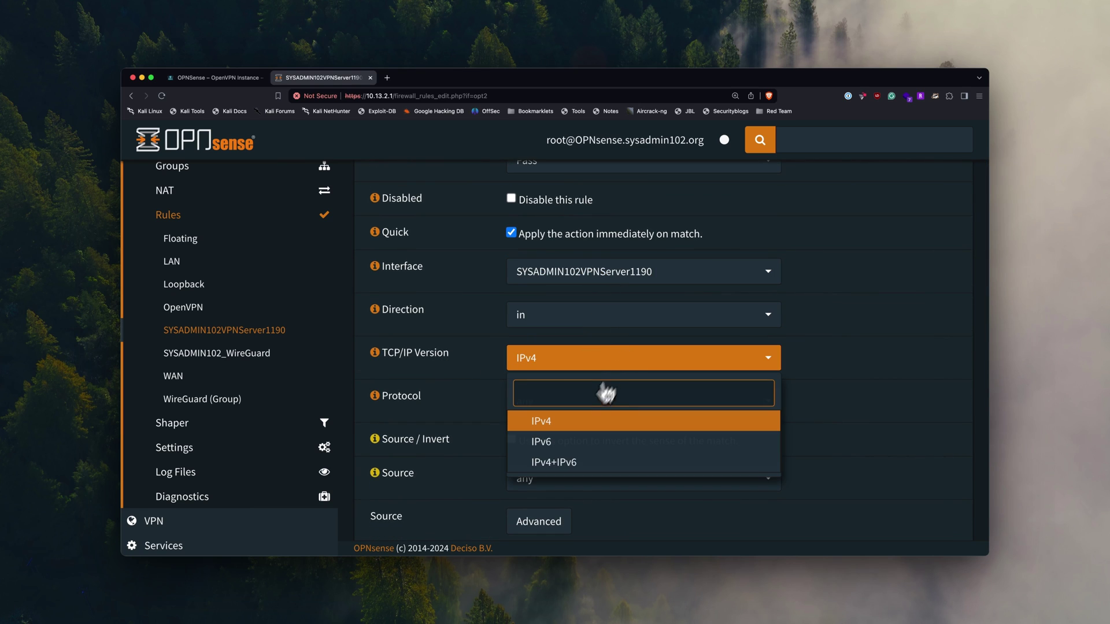
pyautogui.click(564, 466)
pyautogui.scroll(-1, 784, 381)
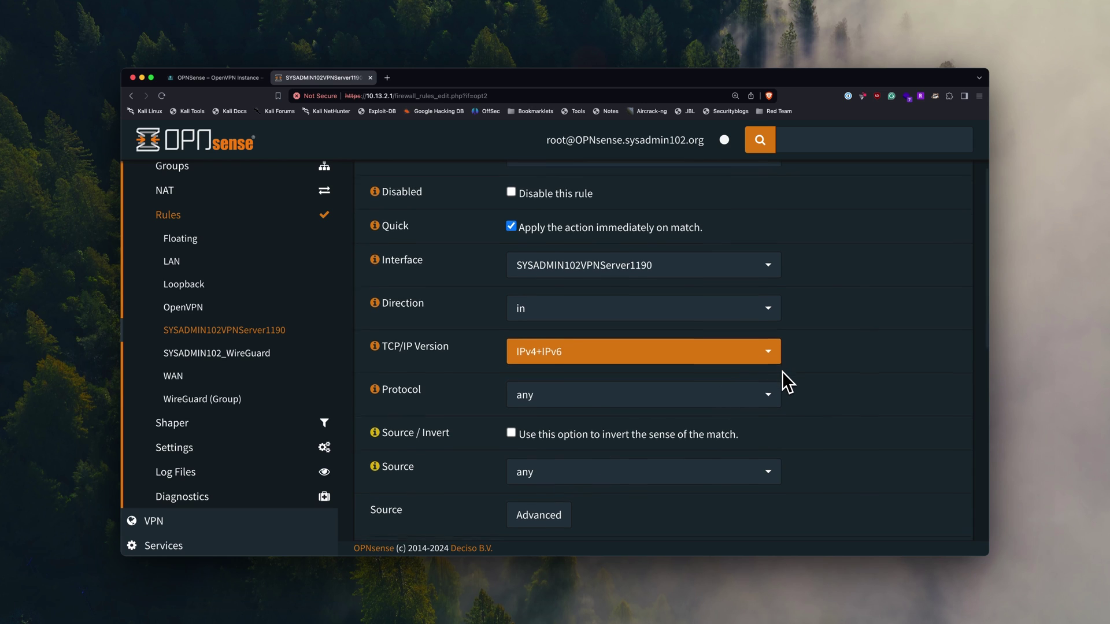
pyautogui.scroll(-3, 784, 373)
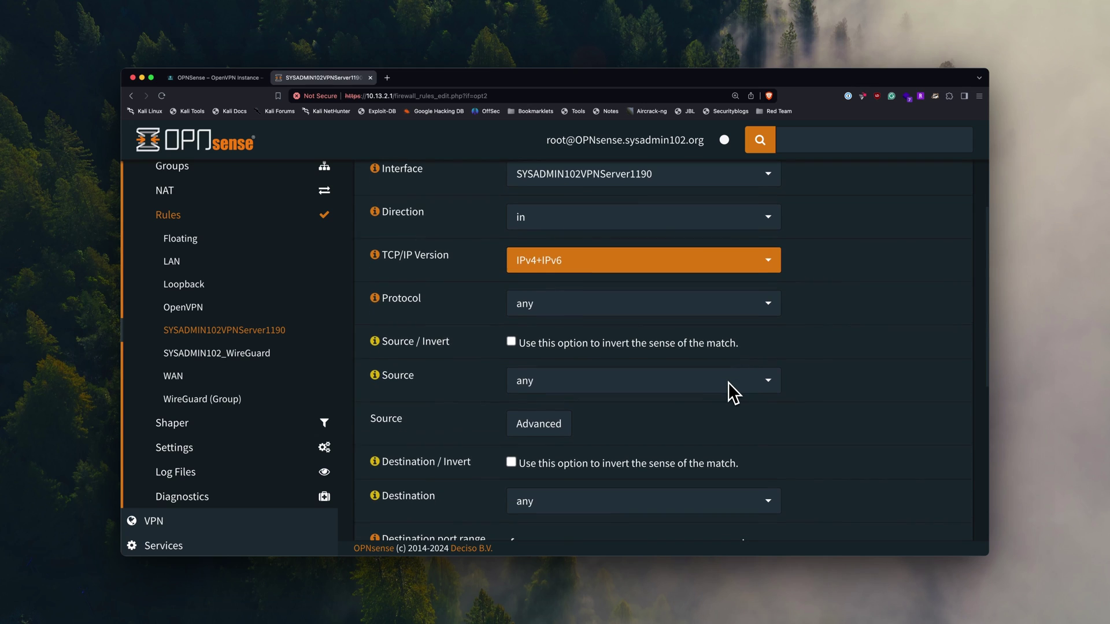
pyautogui.click(691, 391)
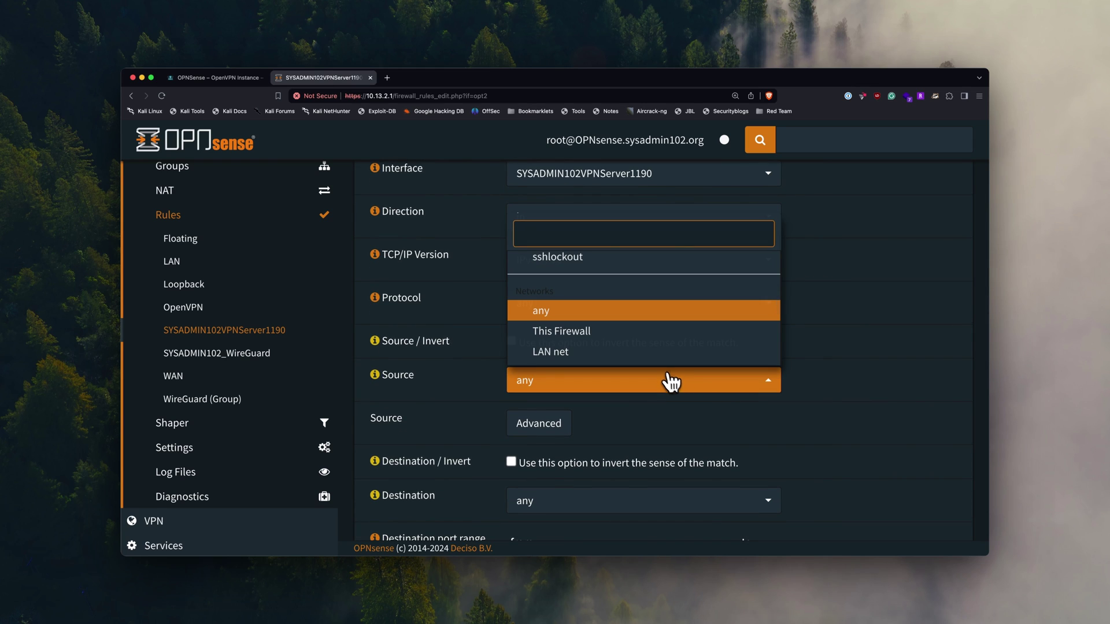
pyautogui.scroll(-5, 656, 350)
pyautogui.scroll(-1, 655, 348)
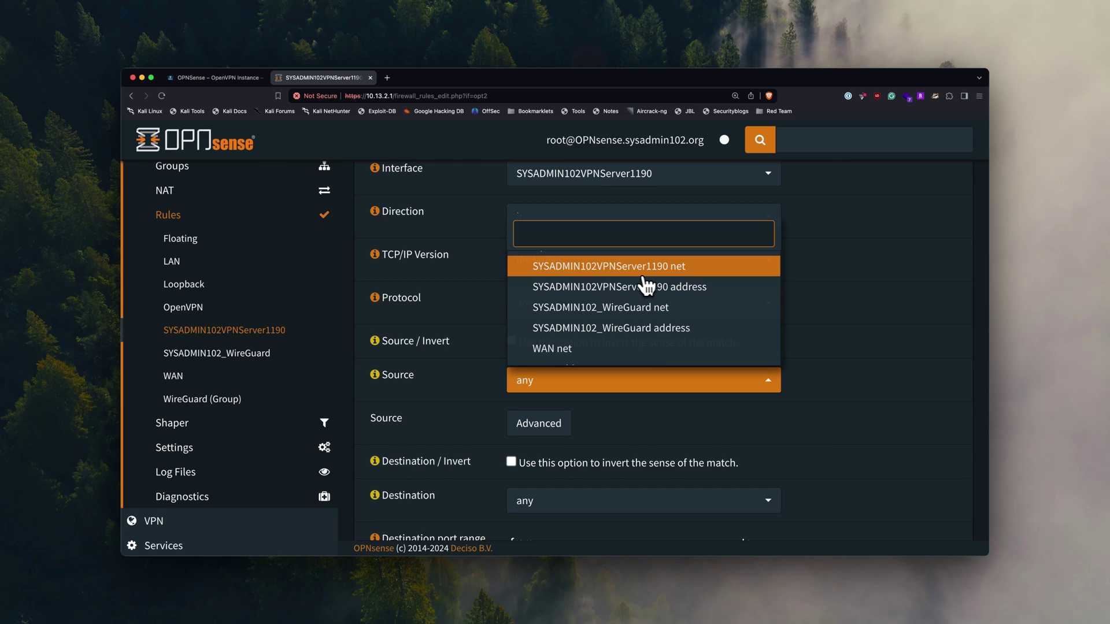
pyautogui.click(675, 273)
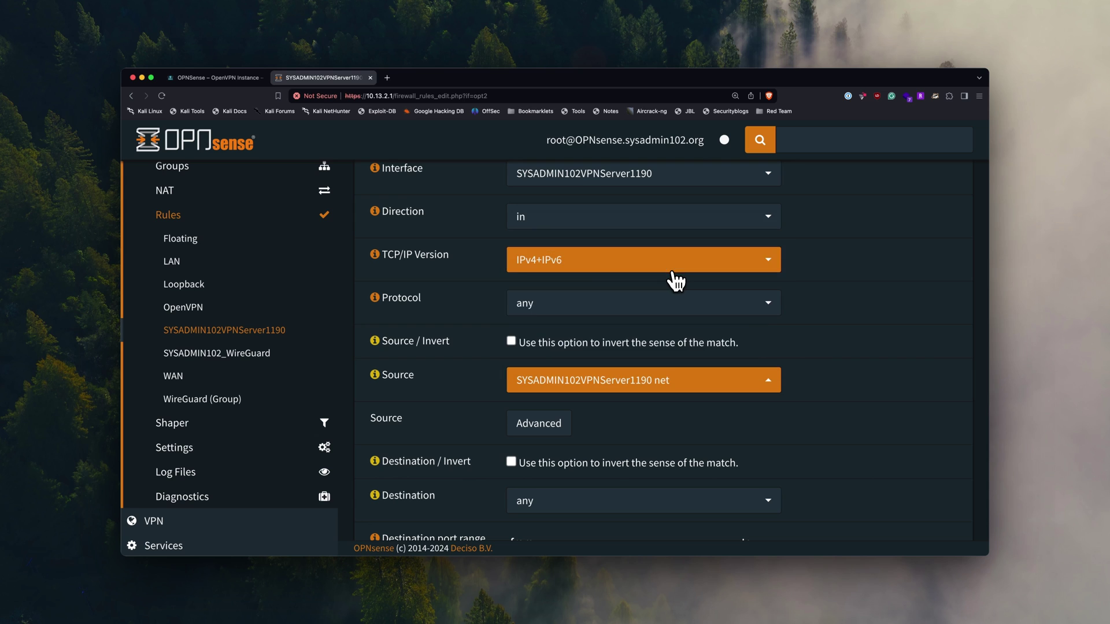
# - Keep destination any, save the rule and apply the firewall changes
pyautogui.scroll(-3, 715, 338)
pyautogui.scroll(-3, 671, 355)
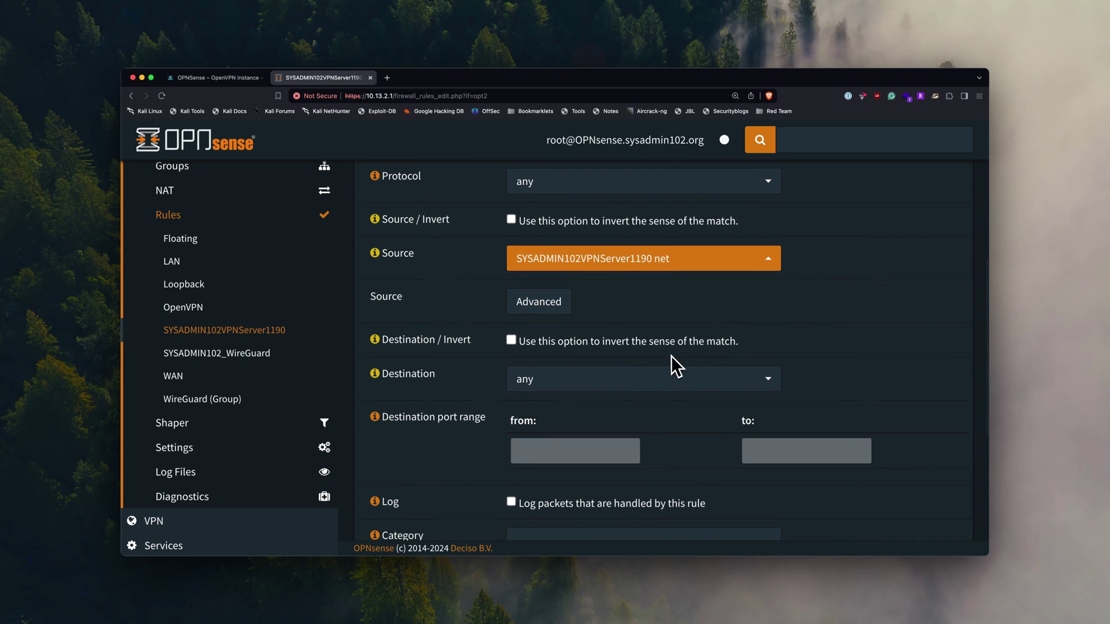
pyautogui.scroll(-5, 671, 366)
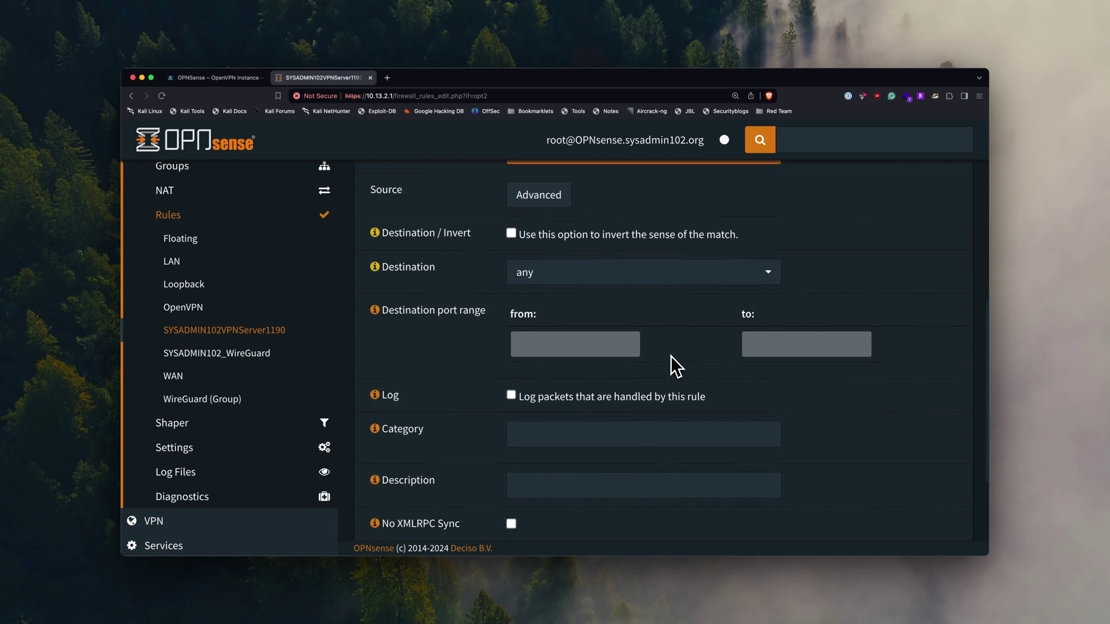
pyautogui.scroll(6, 665, 373)
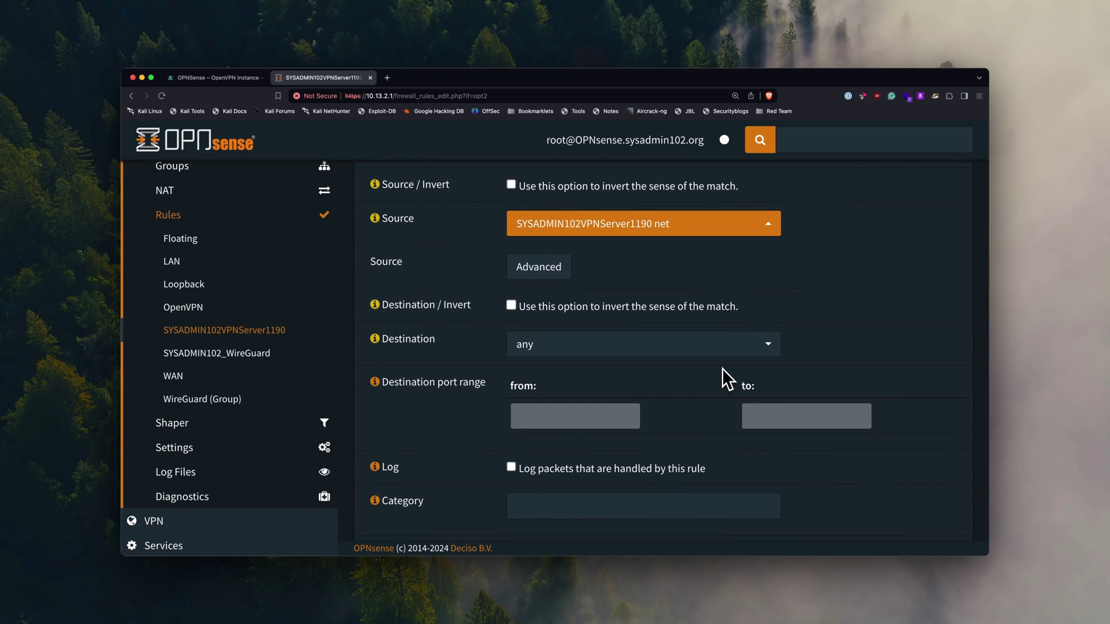
pyautogui.click(716, 356)
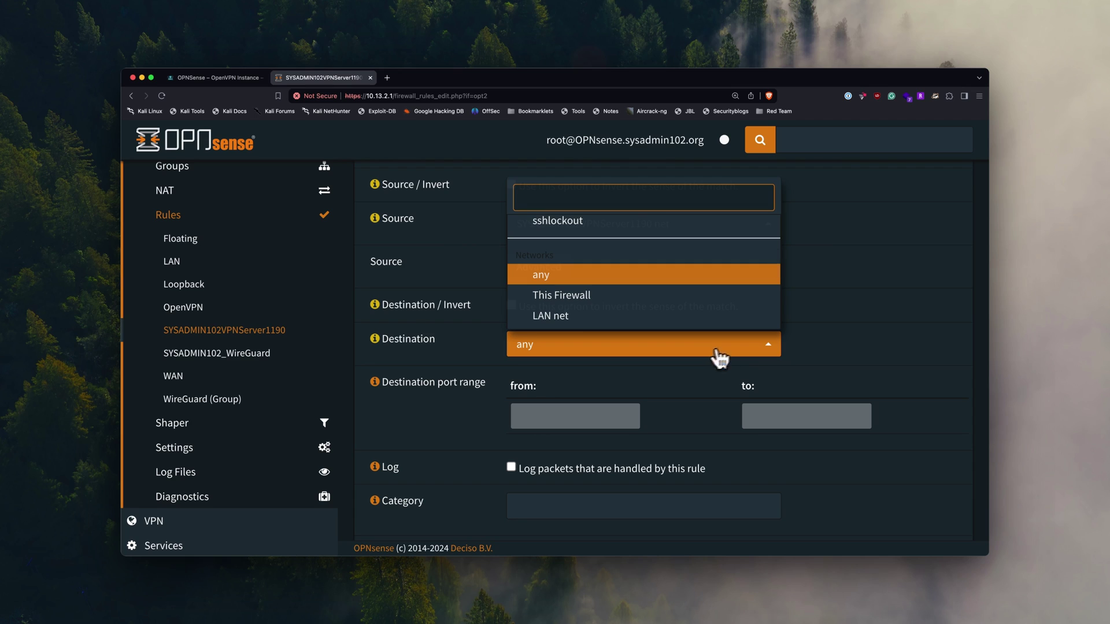
pyautogui.click(817, 335)
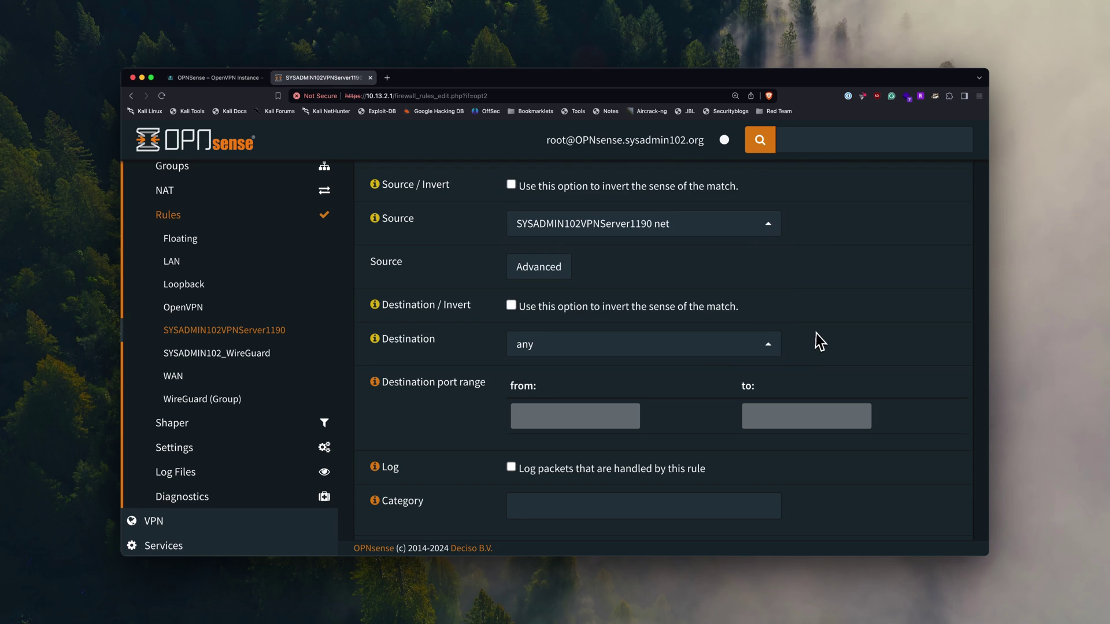
pyautogui.click(756, 350)
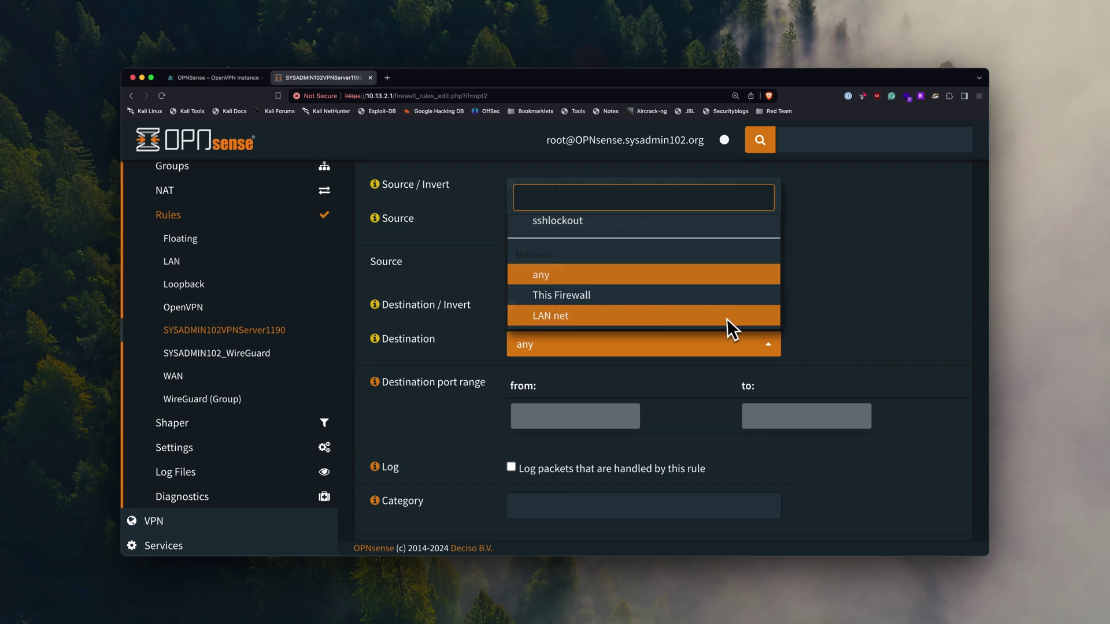
pyautogui.scroll(-2, 724, 318)
pyautogui.click(821, 318)
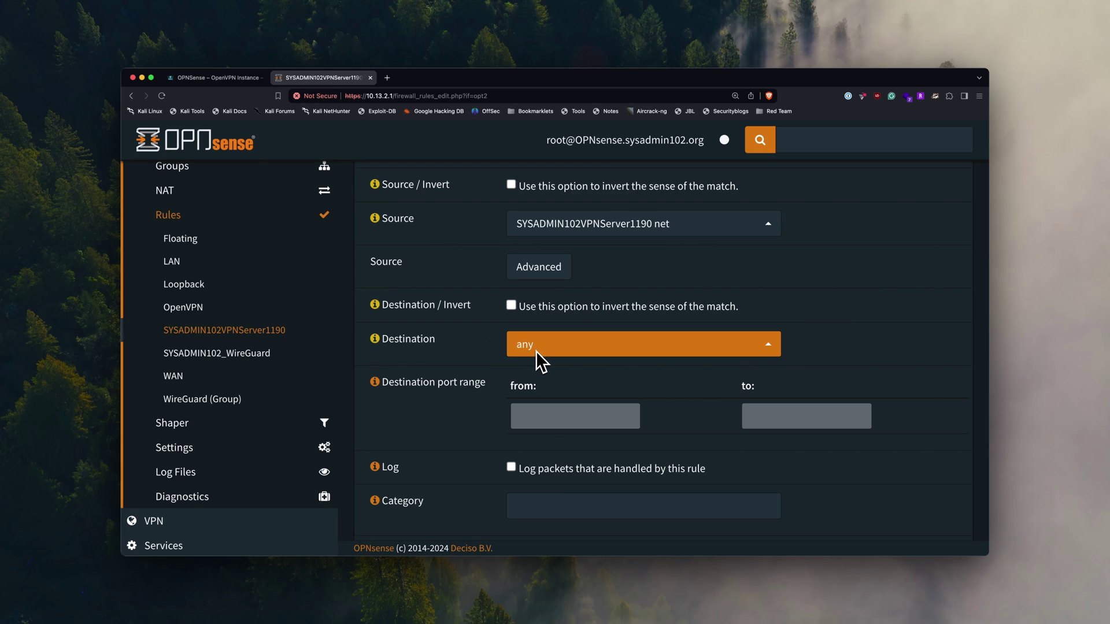
pyautogui.click(598, 349)
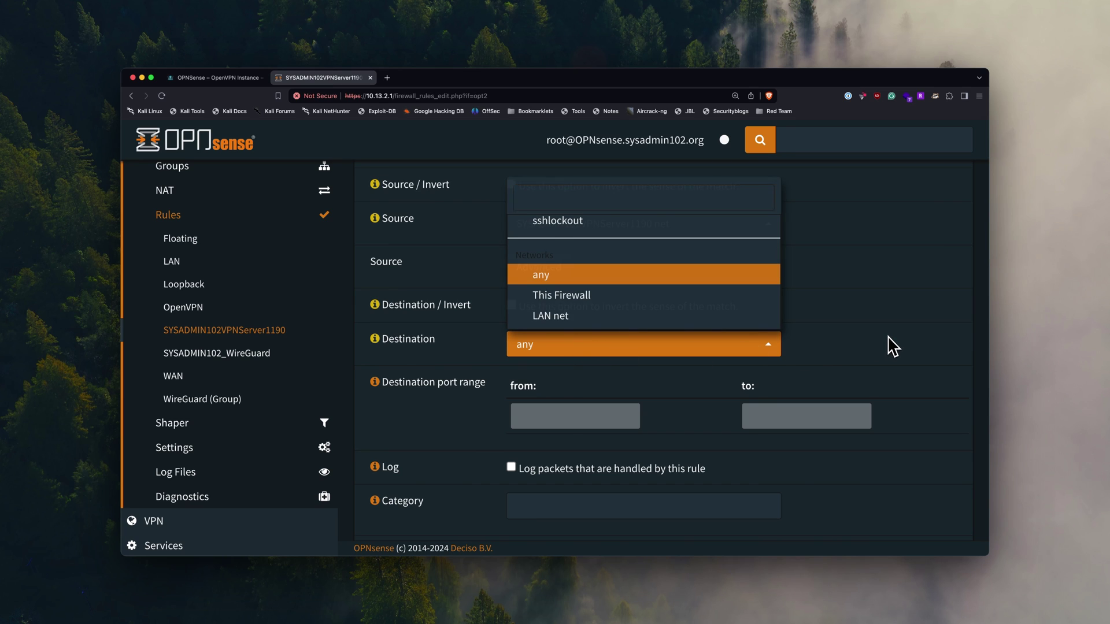
pyautogui.click(856, 350)
pyautogui.scroll(-5, 818, 354)
pyautogui.click(526, 518)
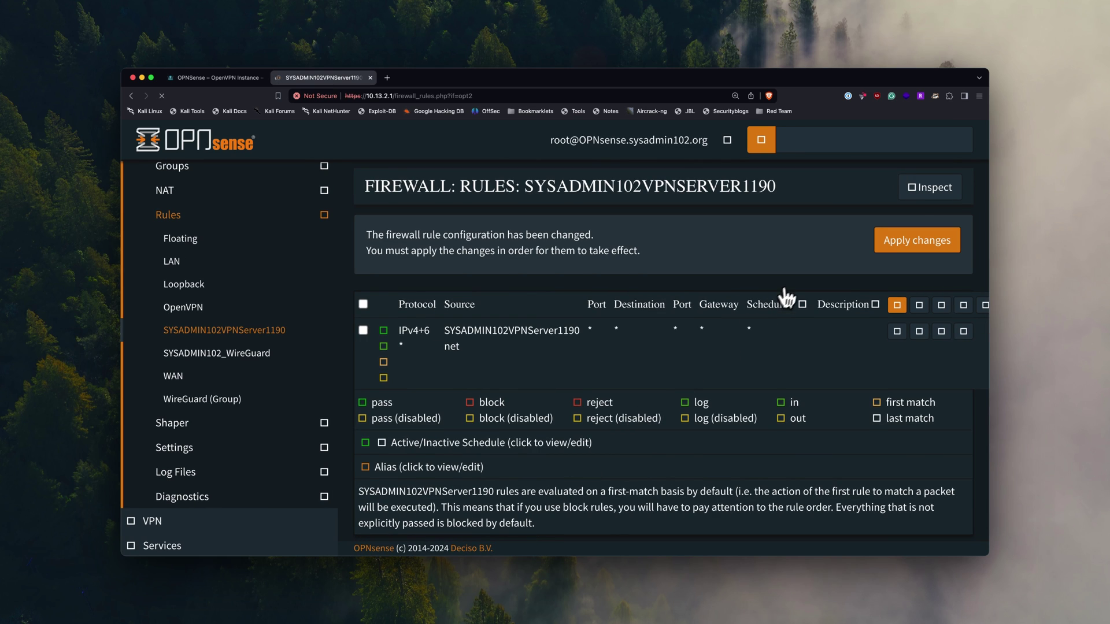
pyautogui.click(934, 254)
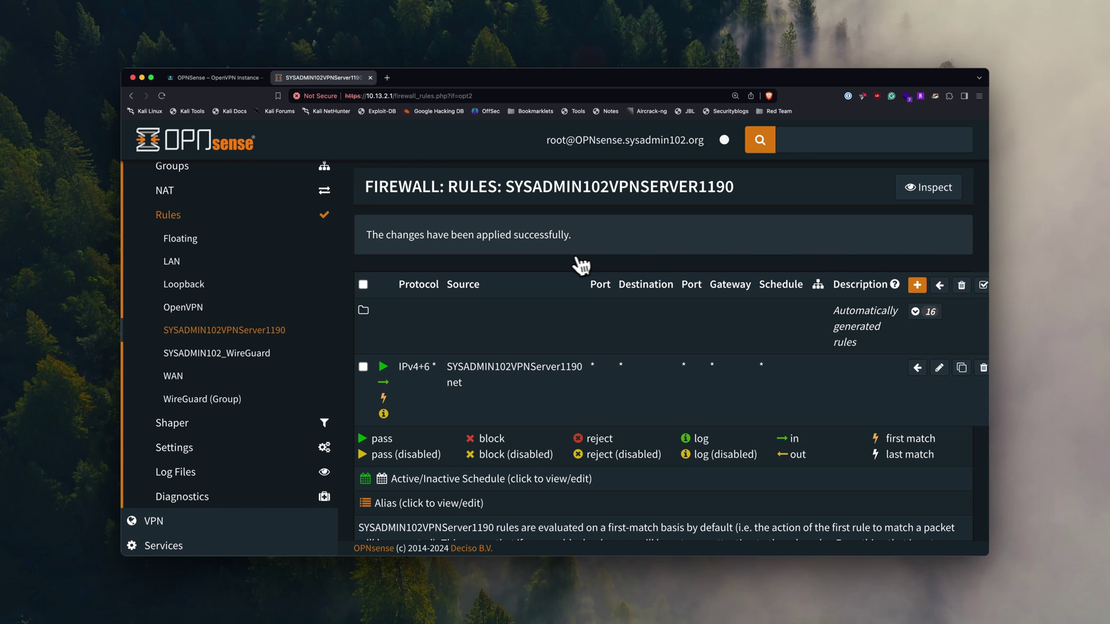
pyautogui.click(219, 77)
# - Expand the guide's 'Step 8: Client Export' section, then return to OPNsense
pyautogui.scroll(-10, 359, 269)
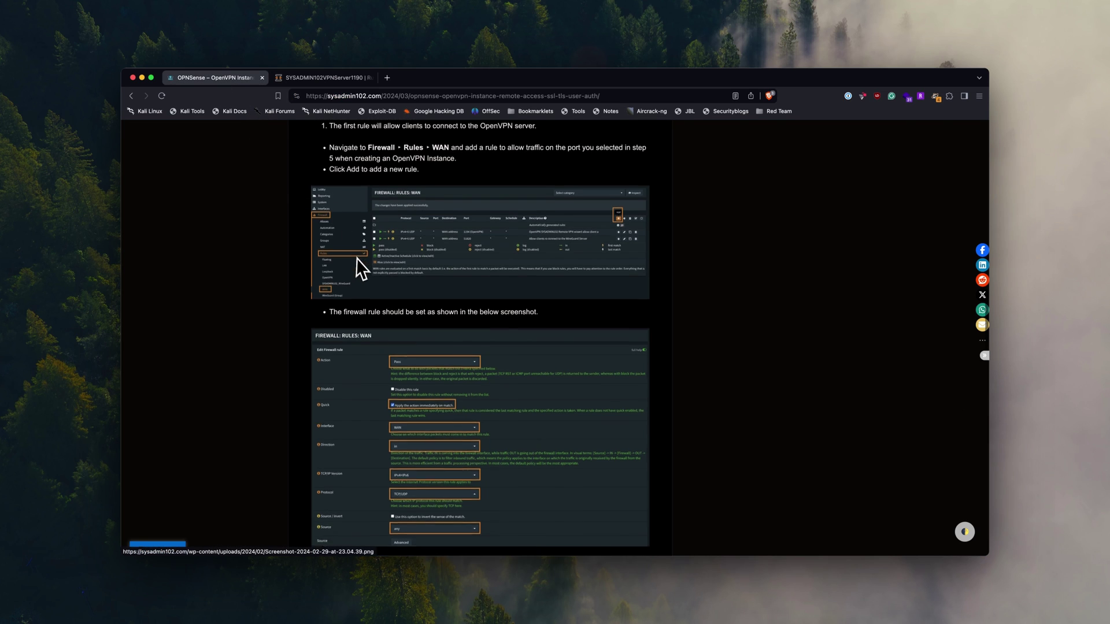
pyautogui.scroll(-5, 364, 271)
pyautogui.scroll(-15, 359, 262)
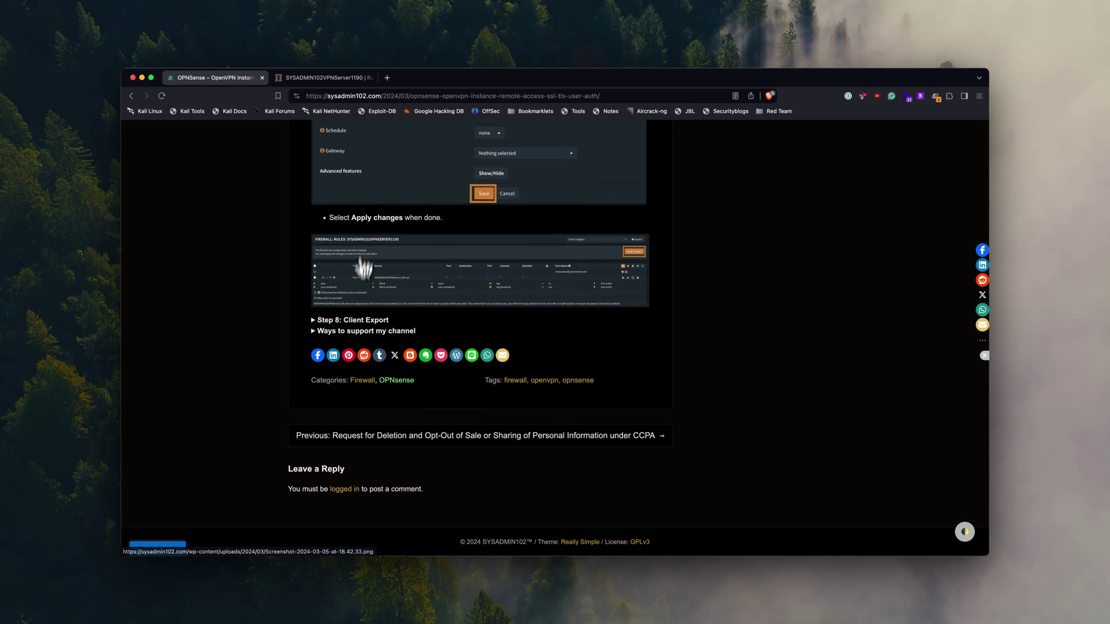
pyautogui.click(347, 320)
pyautogui.scroll(-2, 414, 346)
pyautogui.scroll(-5, 415, 354)
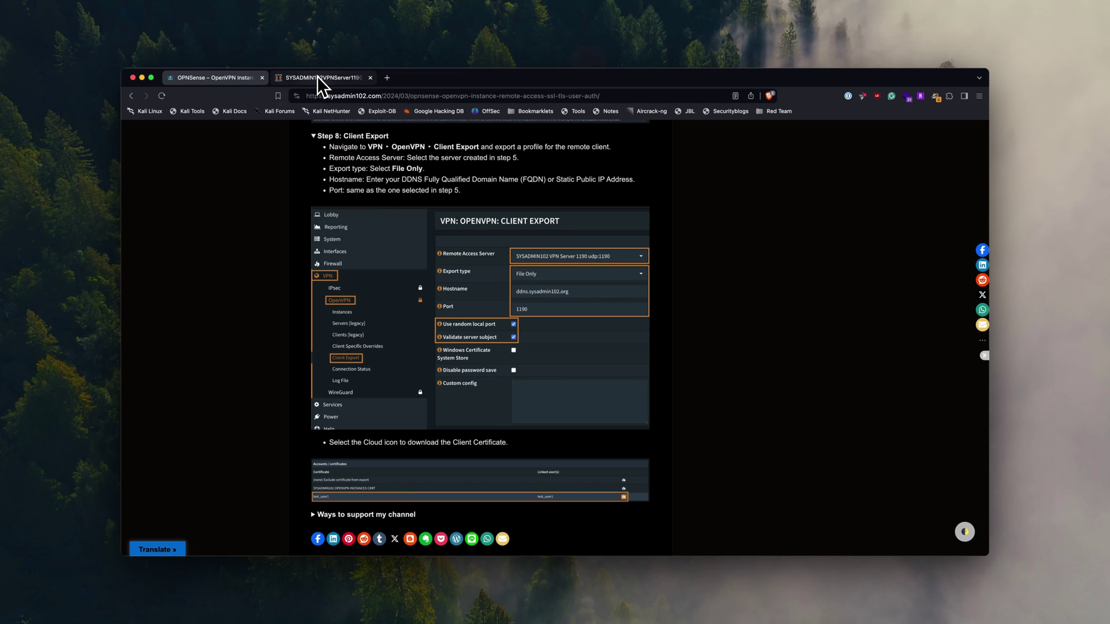
pyautogui.click(318, 77)
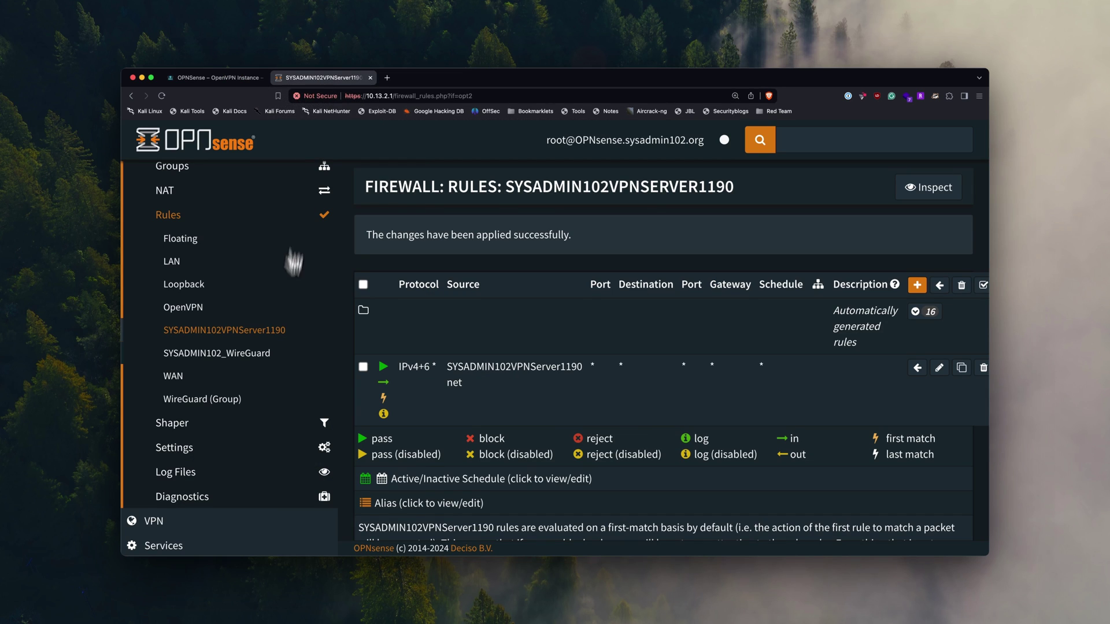
# - Go to VPN > OpenVPN > Client Export in the sidebar
pyautogui.scroll(-2, 272, 366)
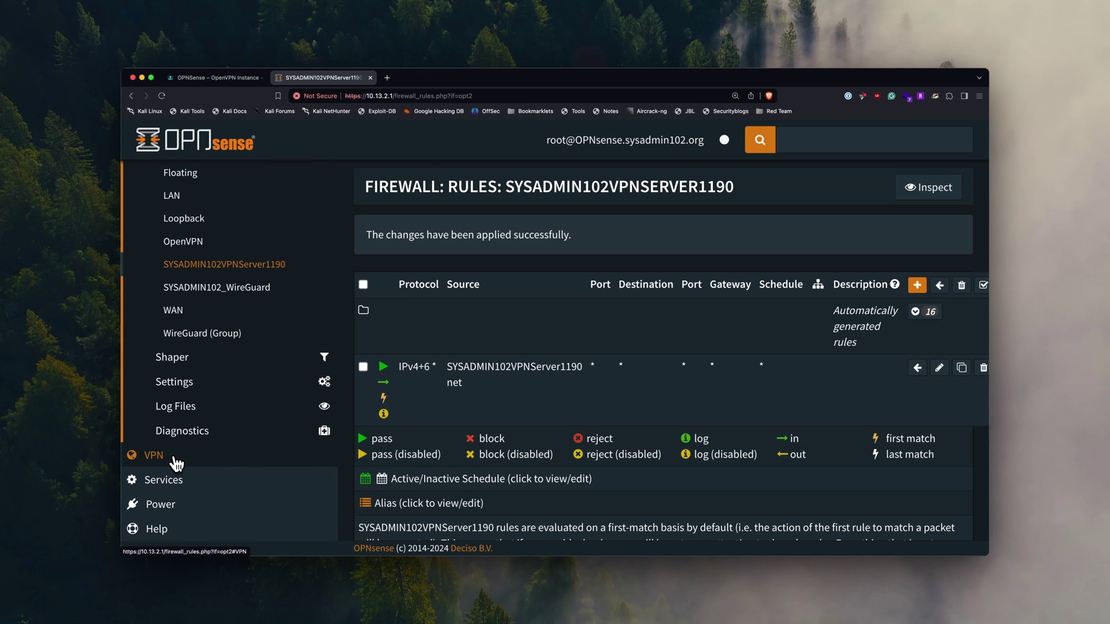
pyautogui.click(177, 456)
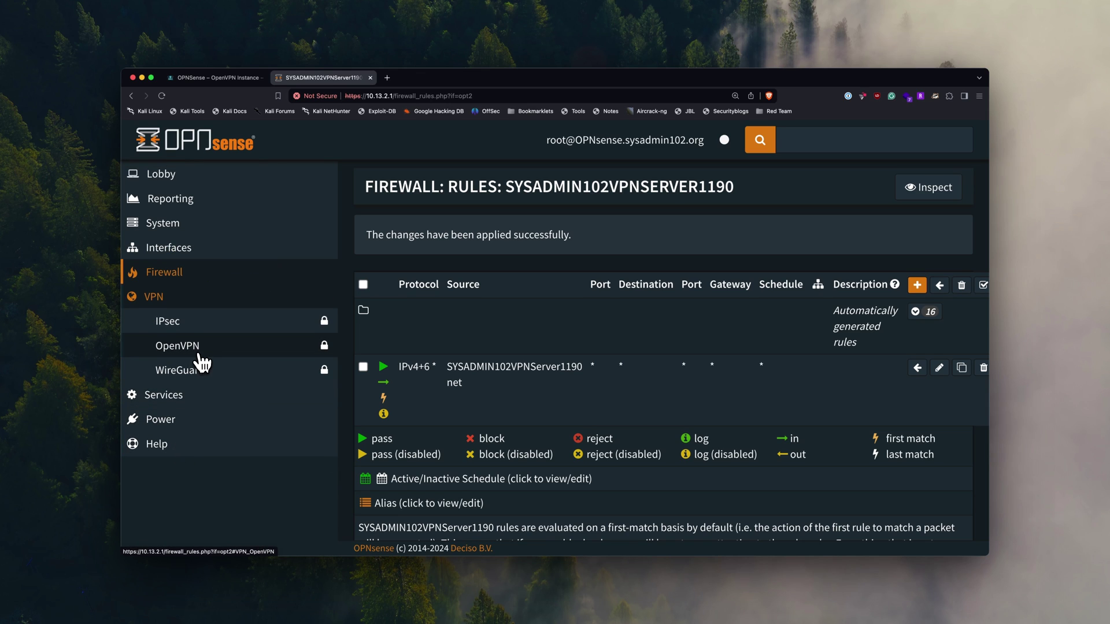
pyautogui.click(196, 352)
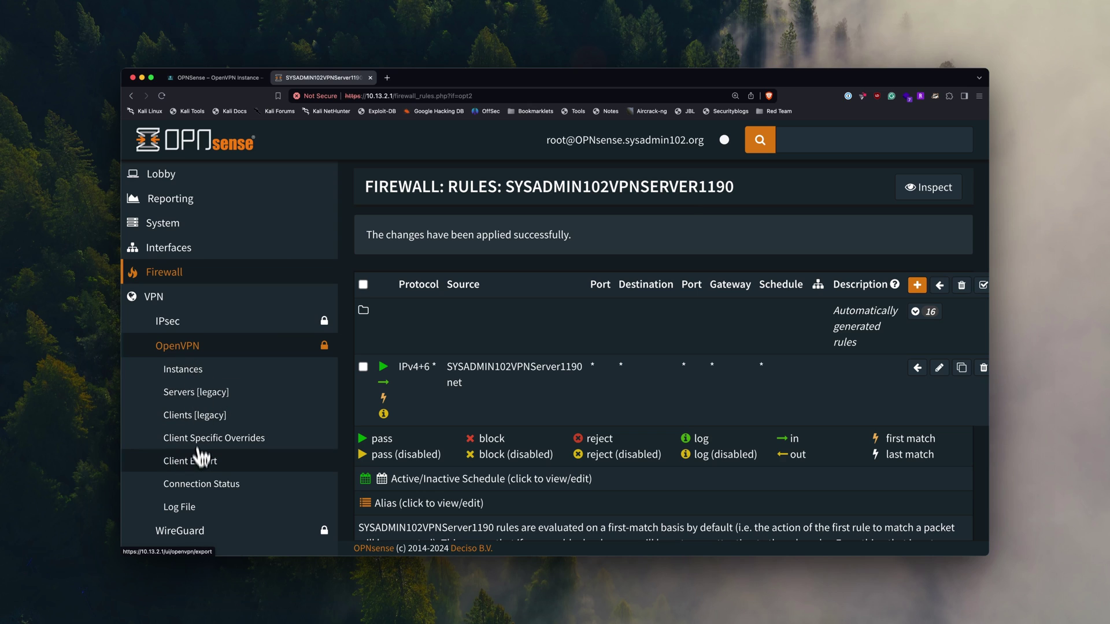
pyautogui.scroll(-2, 199, 468)
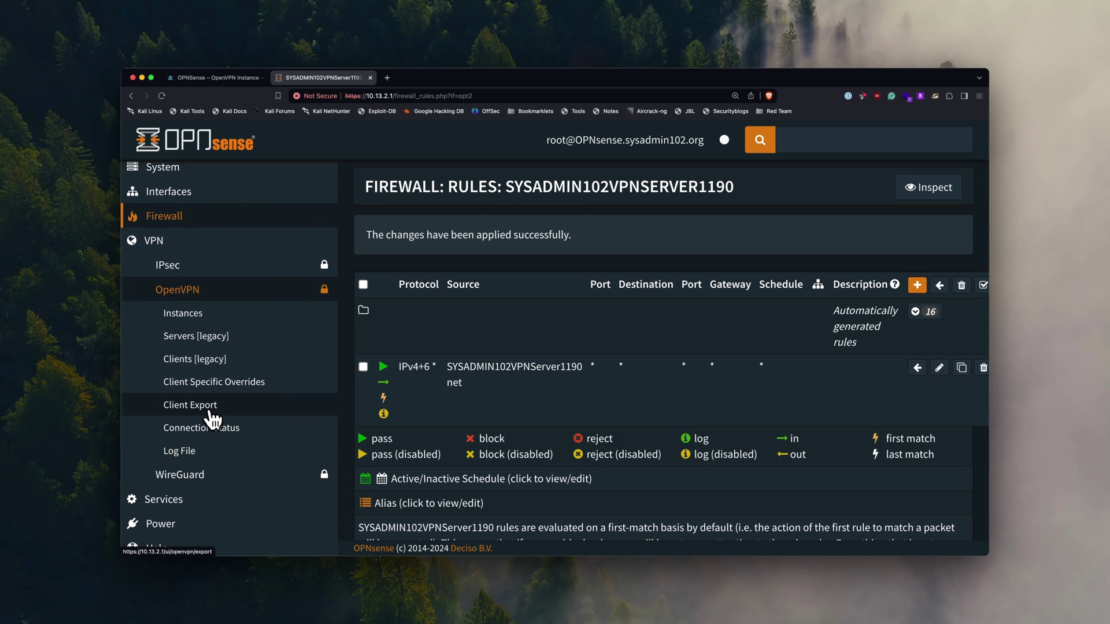
pyautogui.click(212, 408)
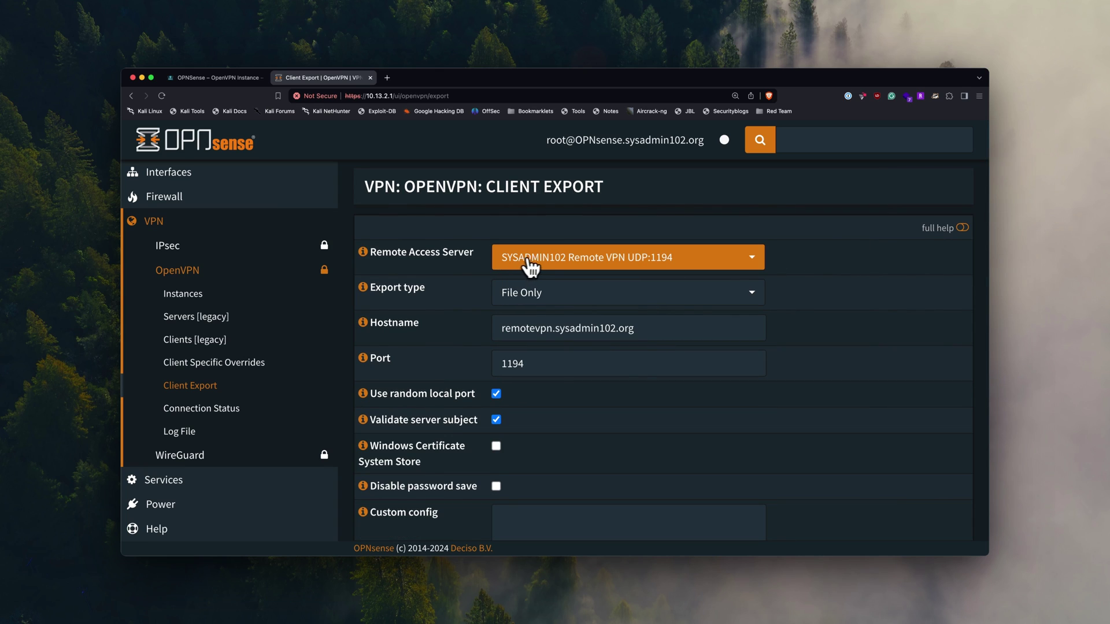
# - Select 'SYSADMIN102 VPN Server 1190 udp:1190' and keep export type File Only
pyautogui.click(688, 274)
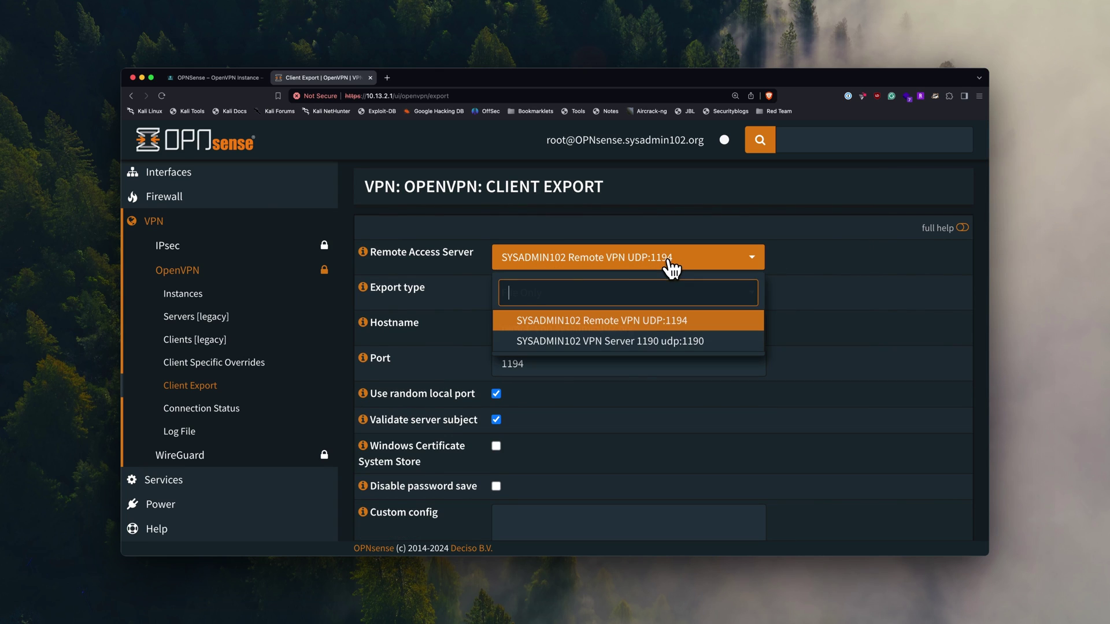
pyautogui.click(698, 347)
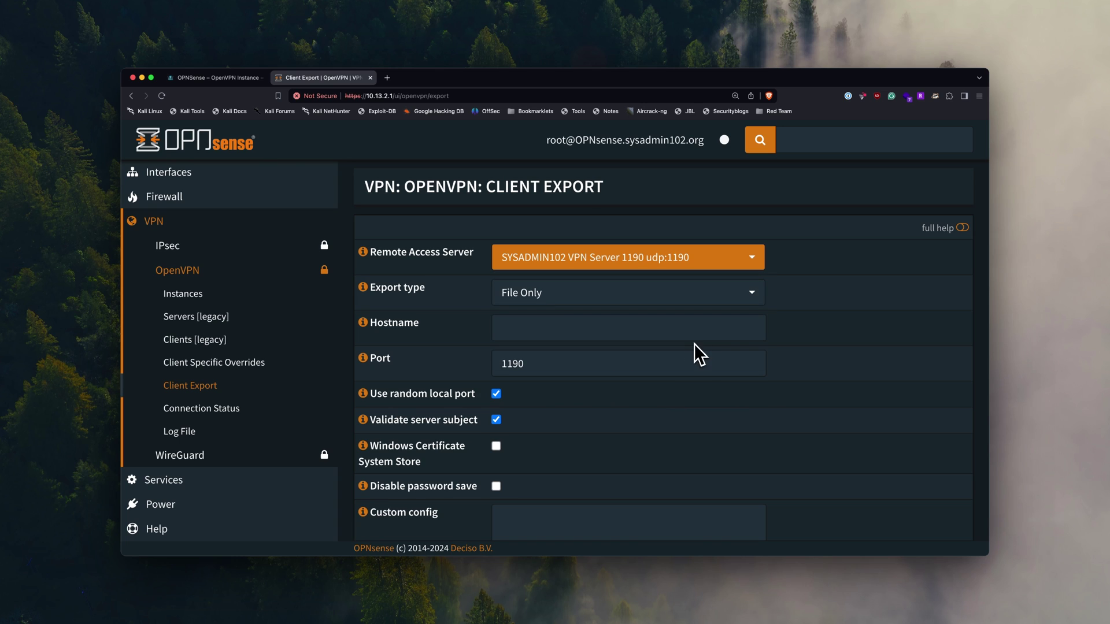
pyautogui.scroll(-2, 790, 327)
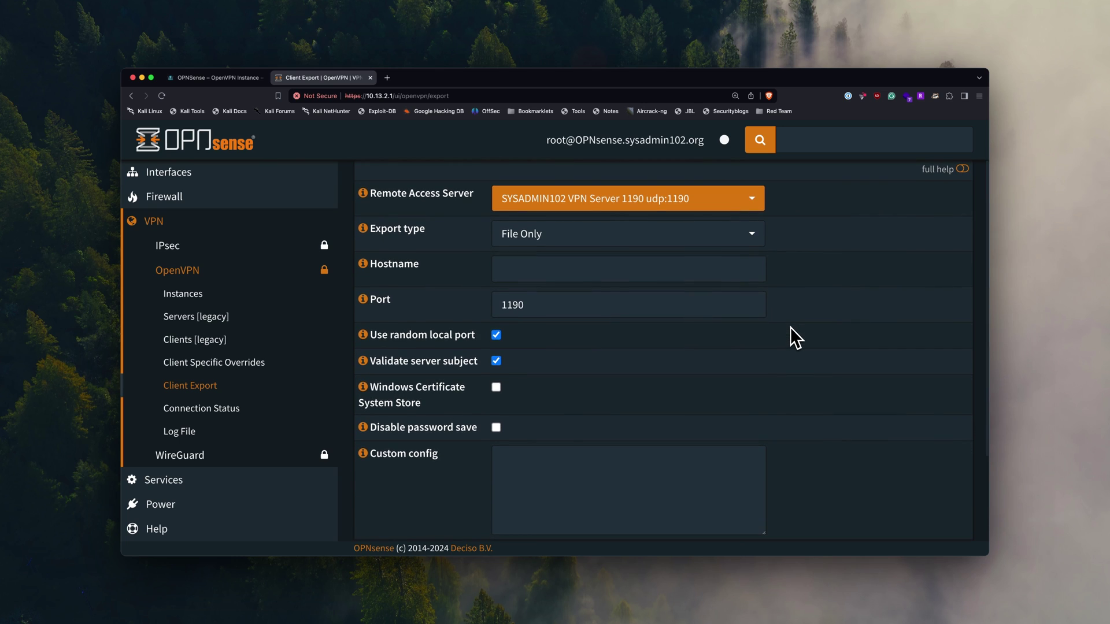
pyautogui.click(743, 249)
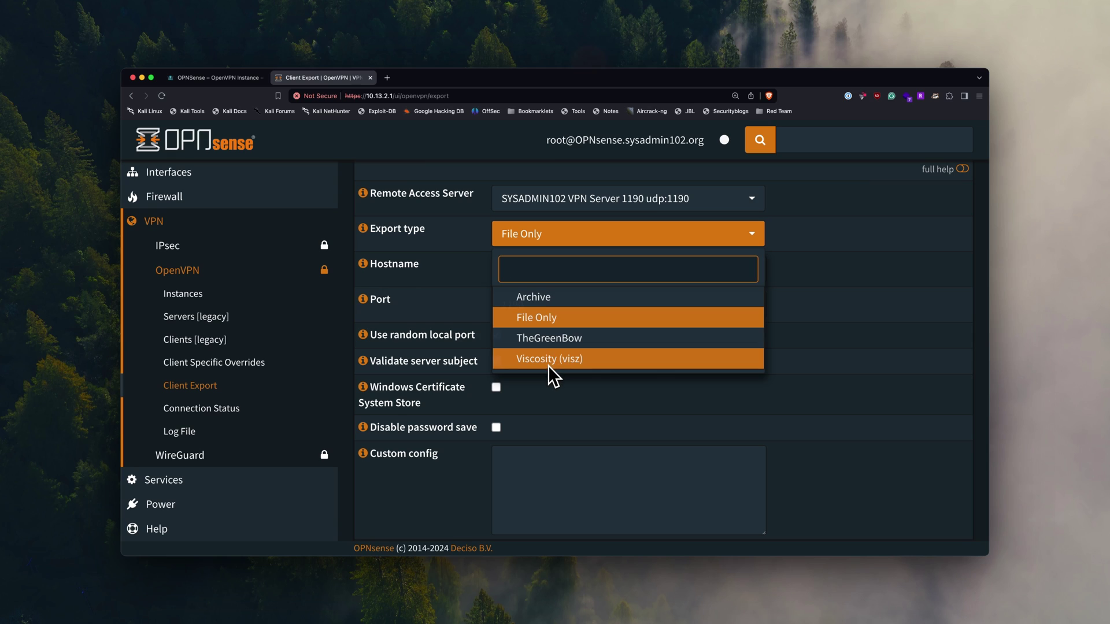
pyautogui.click(830, 322)
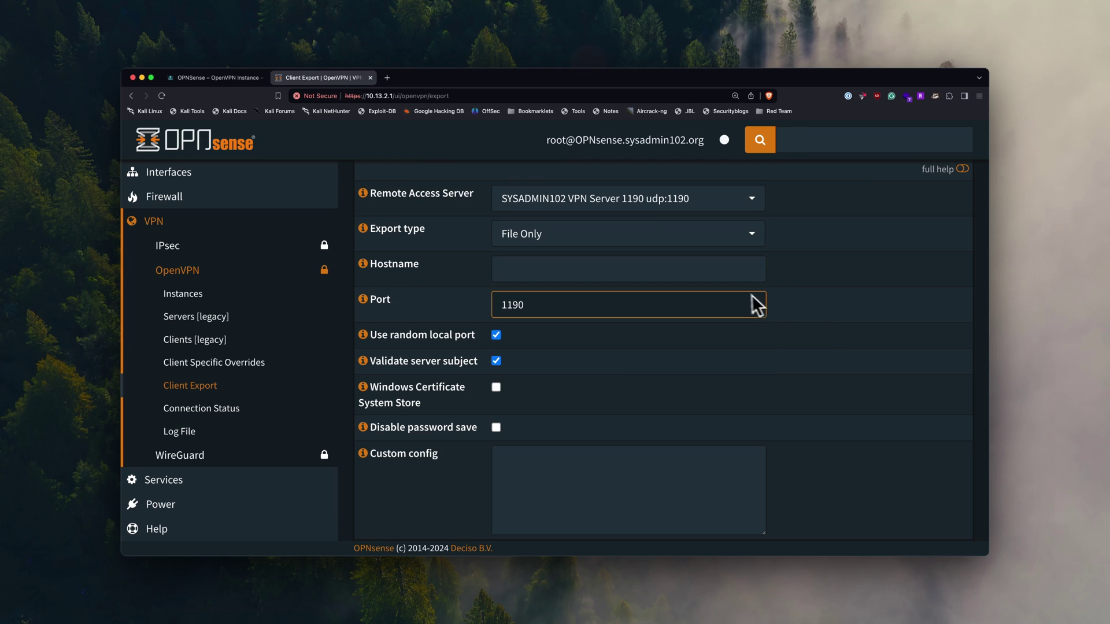
# - Paste hostname remotevpn.sysadmin102.org and leave the port at 1190
pyautogui.click(717, 281)
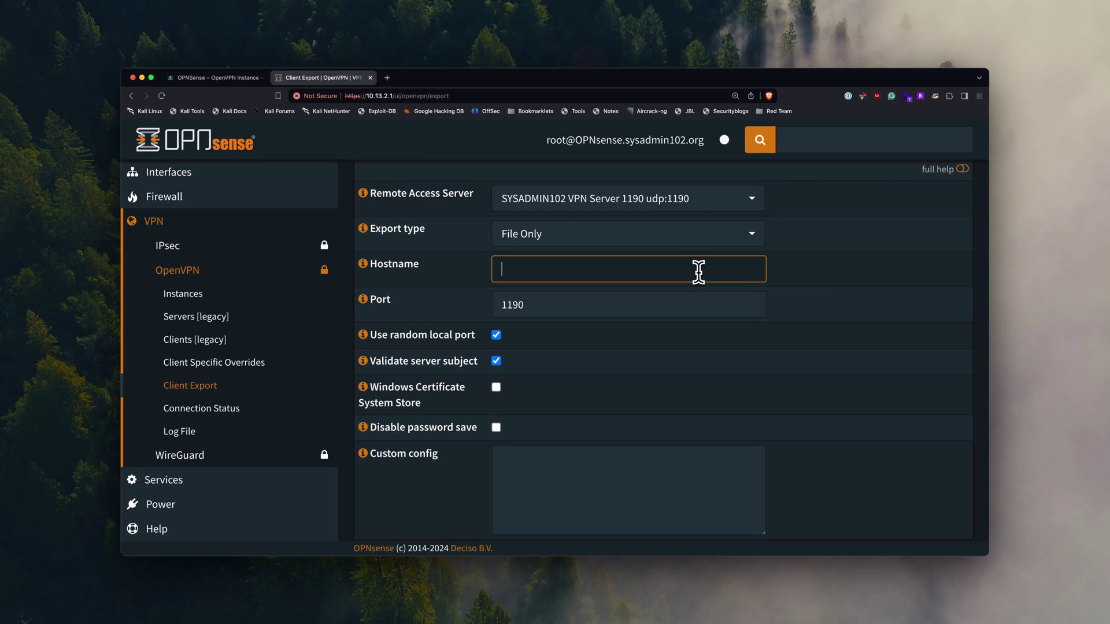
pyautogui.write('remotevpn.sysadmin102.org')
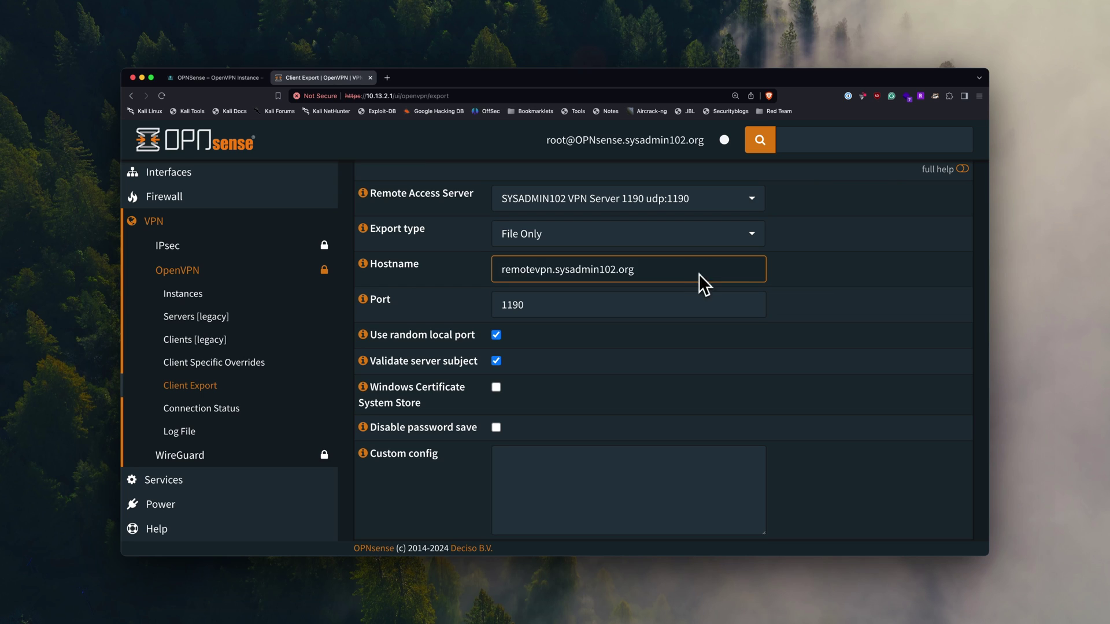
pyautogui.press('Tab')
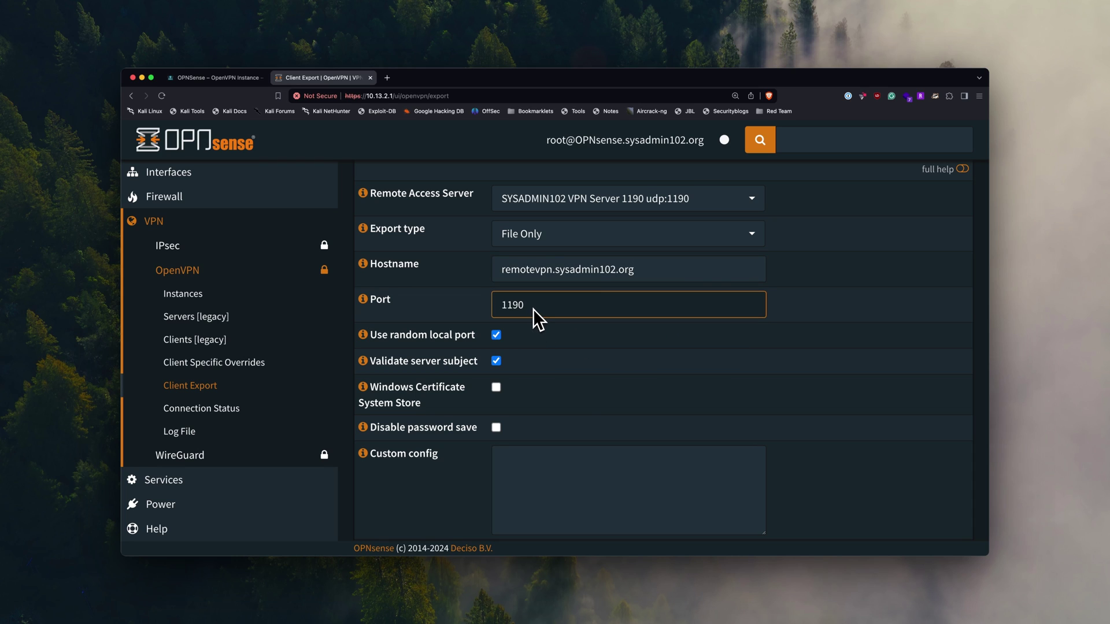
pyautogui.click(556, 335)
pyautogui.scroll(-2, 563, 341)
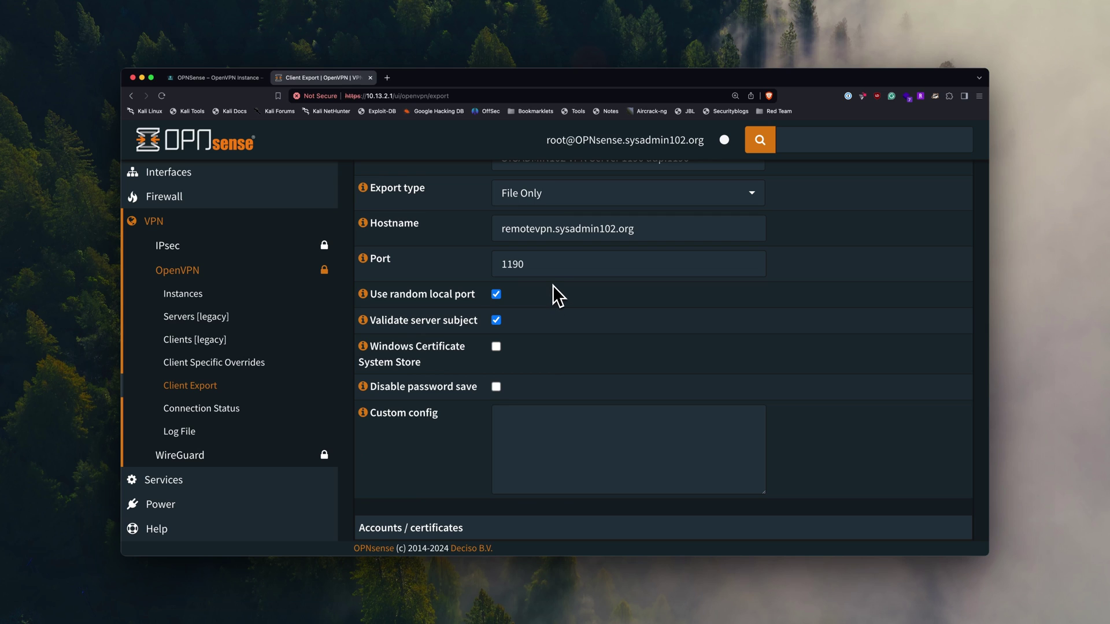
pyautogui.click(547, 271)
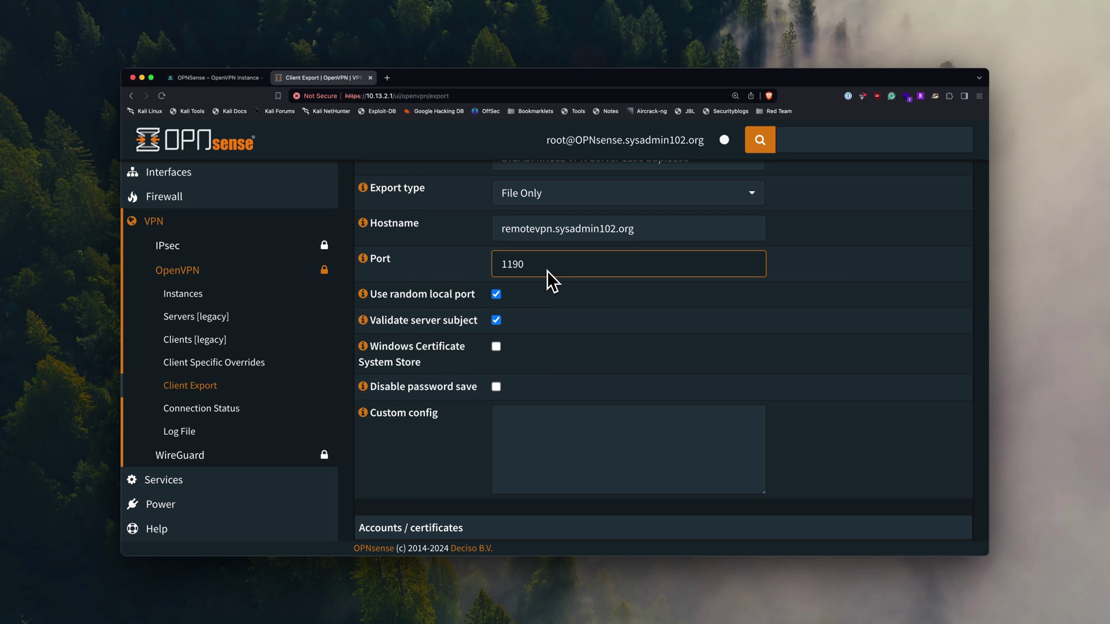
pyautogui.click(548, 283)
# - Download test_user1's .ovpn file, SYSADMIN102_VPN_Server_1190_test_user1 (1).ovpn
pyautogui.scroll(-4, 557, 335)
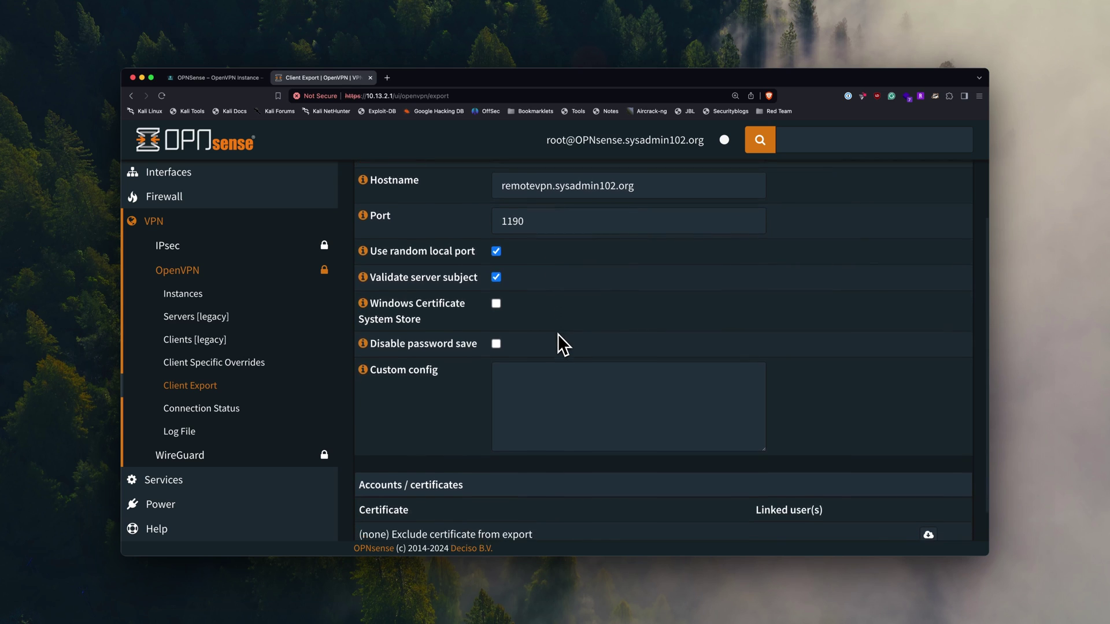
pyautogui.click(557, 336)
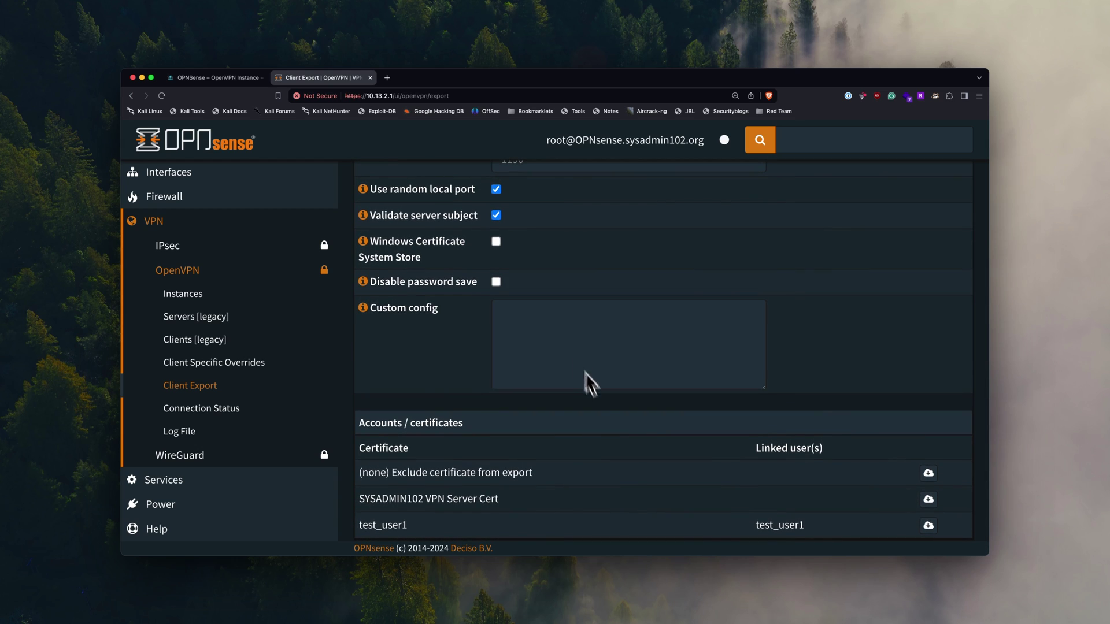
pyautogui.click(929, 526)
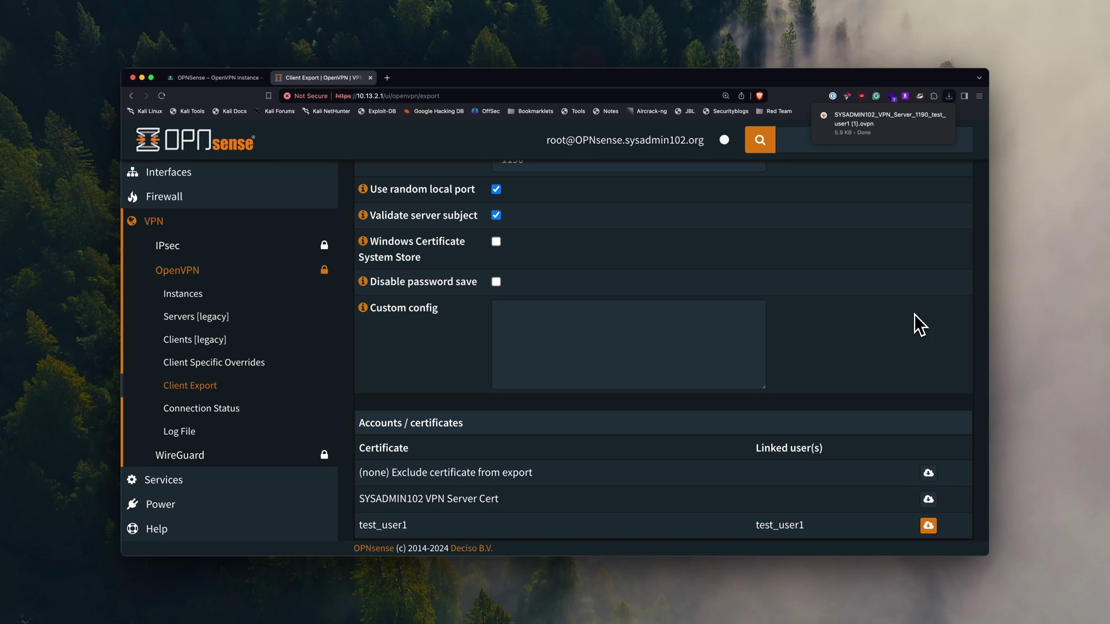